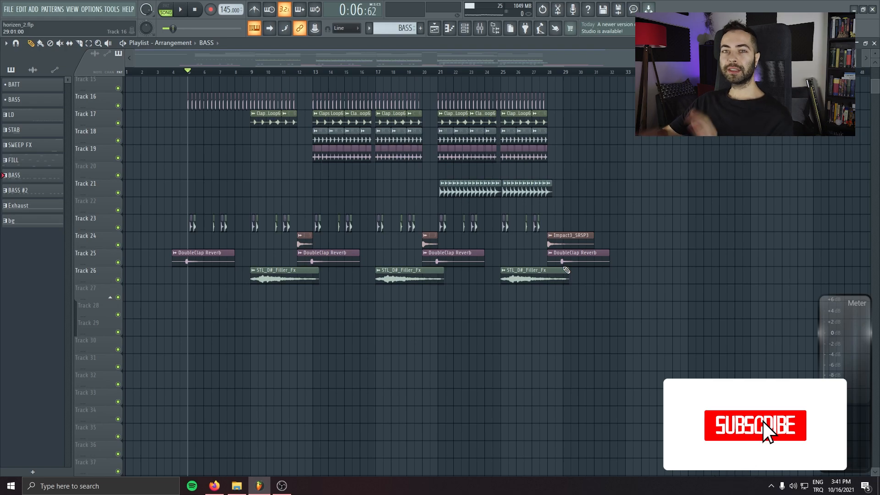
Play the drum arrangement in the playlist, jump ahead to bar 20, and stop playback
scroll(559, 274, "up", 2)
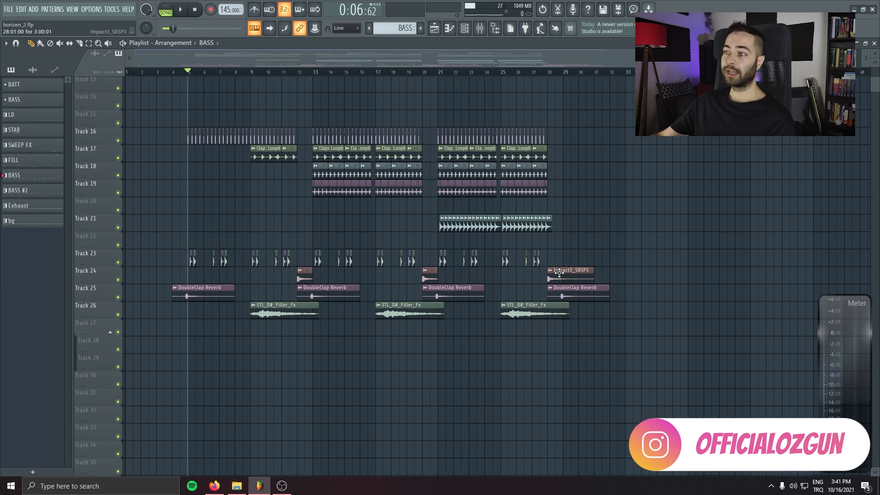
key("space")
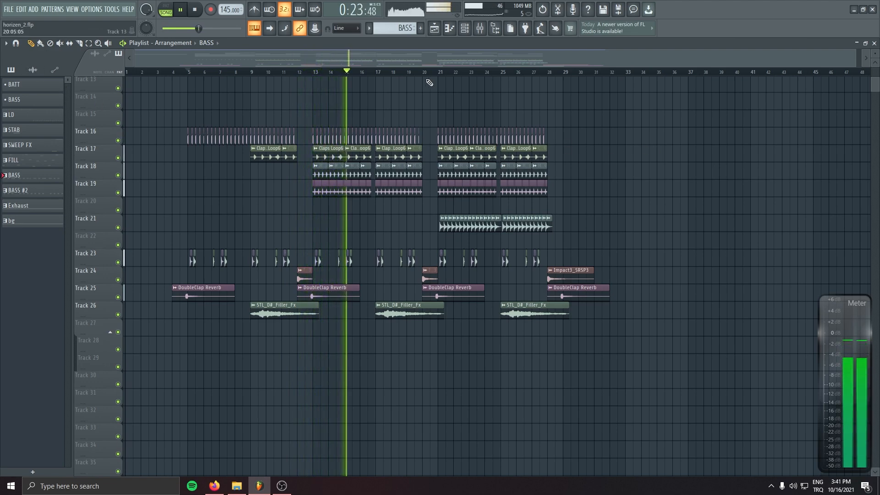
left_click(423, 72)
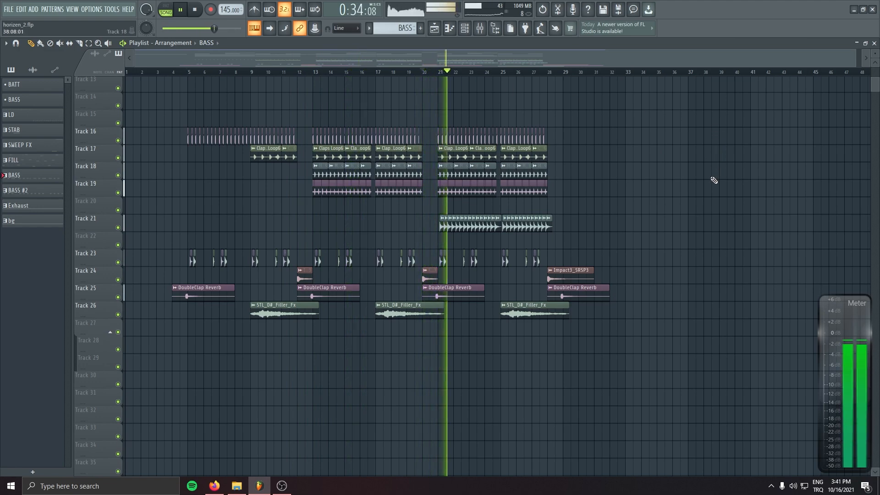
key("space")
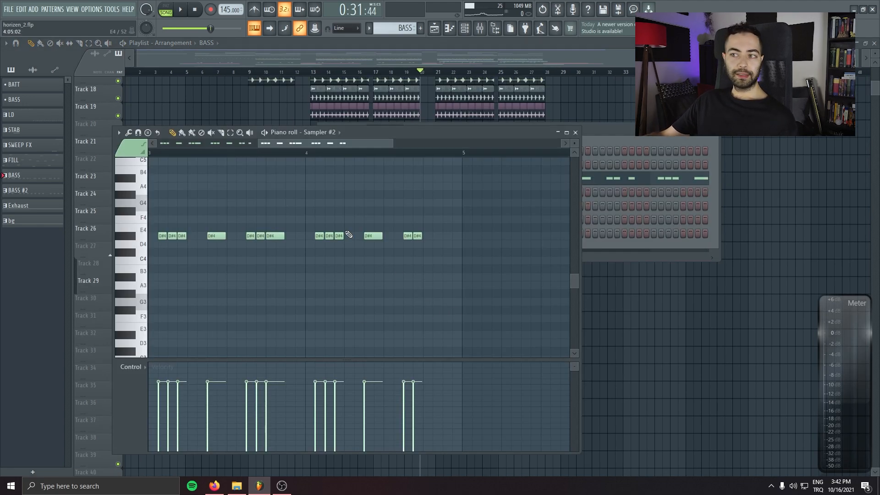
Replace the instrument of the Sampler #2 channel with the HoriZEN x64 synth, keeping its existing bass notes
left_click_drag(519, 137, 514, 237)
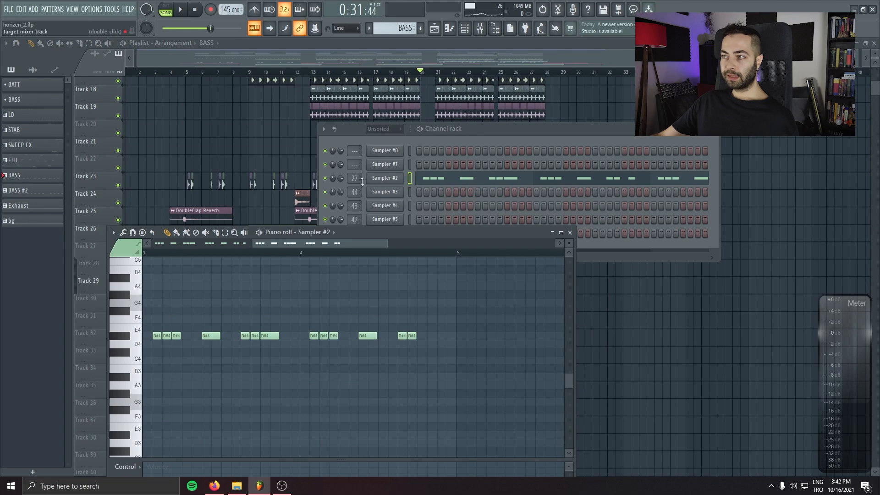
left_click_drag(515, 127, 594, 105)
right_click(475, 159)
left_click(603, 58)
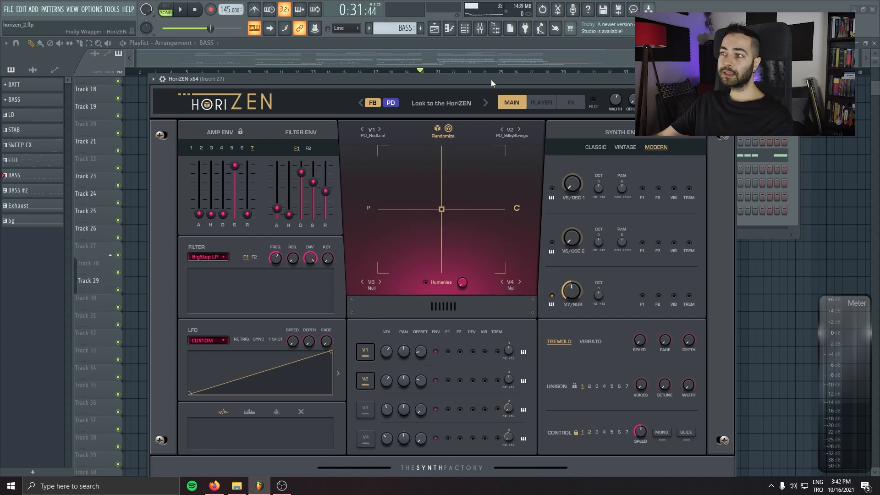
left_click_drag(491, 79, 478, 62)
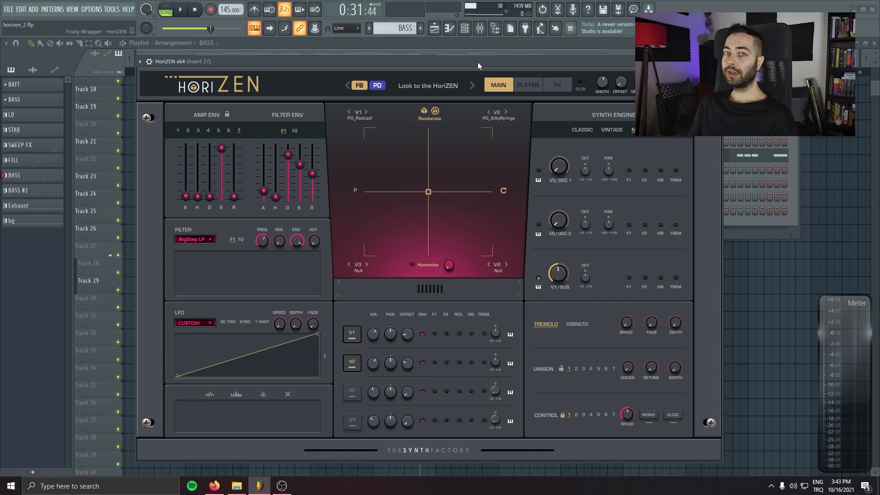
Open the HoriZEN preset browser and list the BASS presets of the FACTORY bank
left_click_drag(478, 62, 414, 79)
left_click(416, 151)
left_click(412, 100)
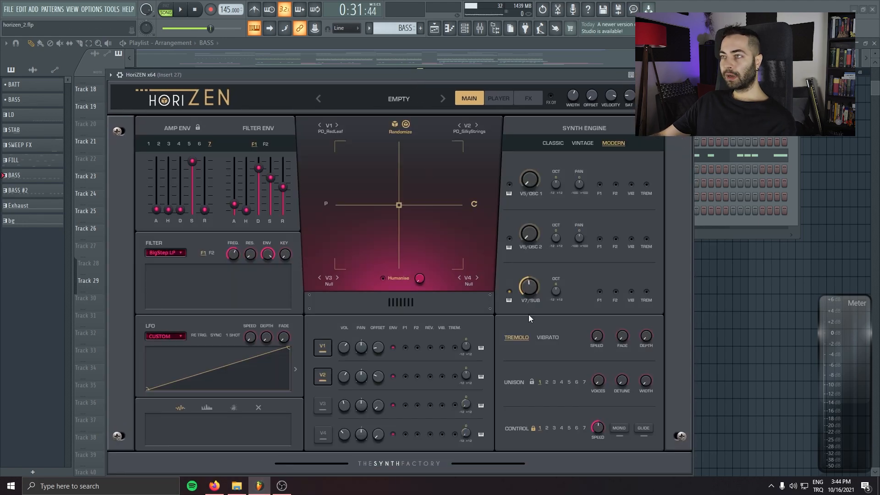
left_click(404, 100)
left_click(181, 147)
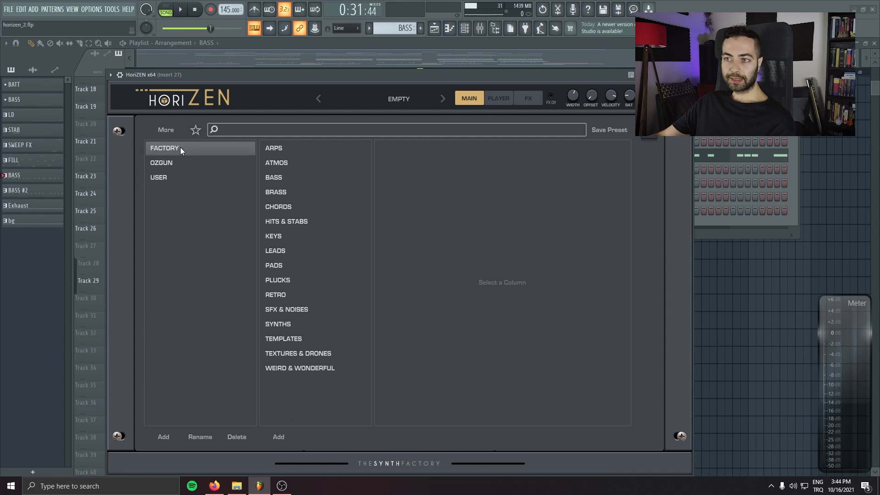
left_click(288, 176)
scroll(443, 293, "down", 3)
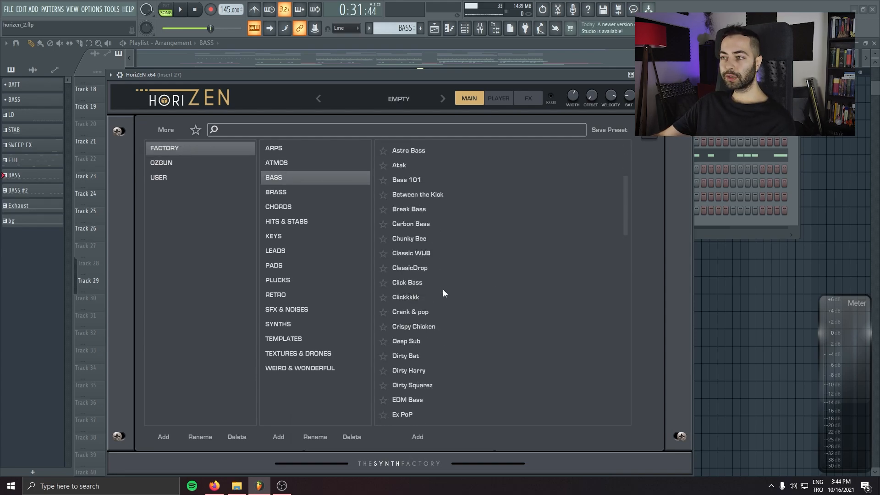
scroll(431, 256, "up", 3)
Audition factory bass presets such as Add EDM, Almost Acid and Astra Bass, load Another SUB, and close the preset browser
left_click(413, 148)
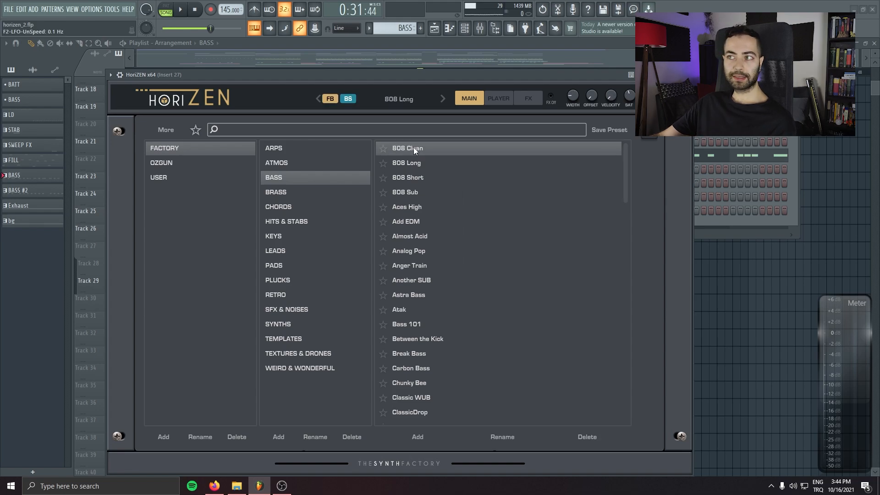
left_click(415, 194)
left_click(416, 218)
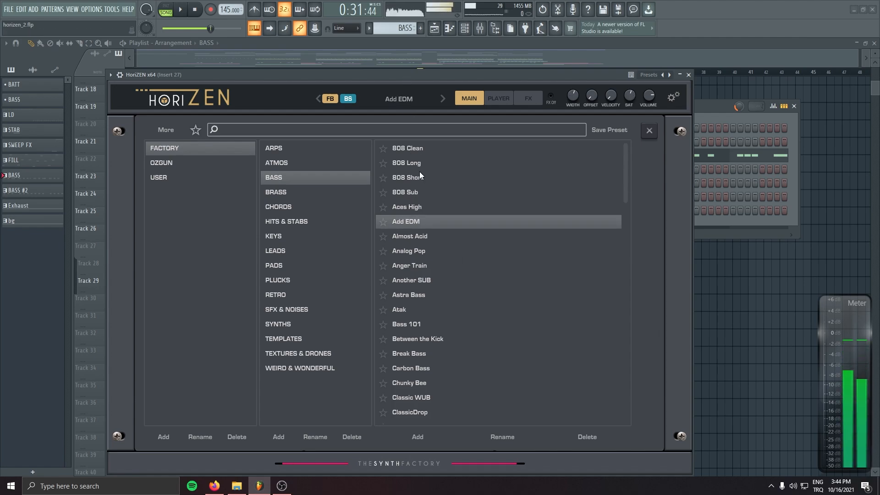
left_click(420, 238)
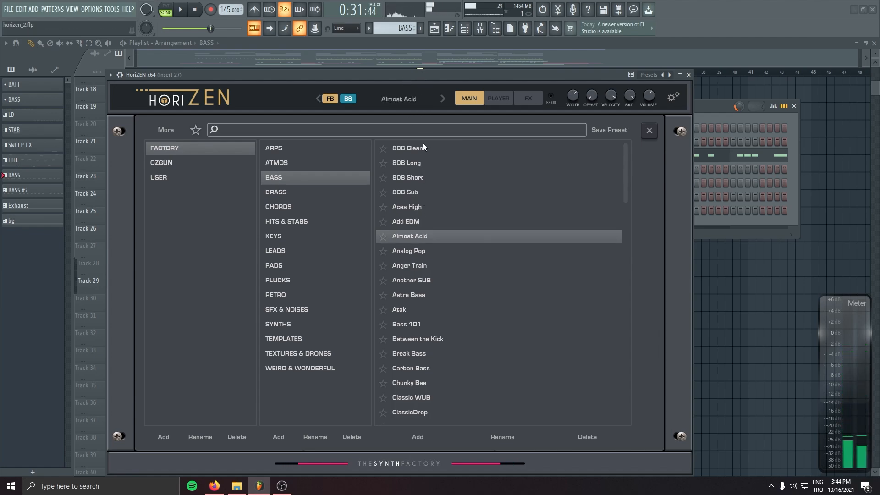
left_click(422, 299)
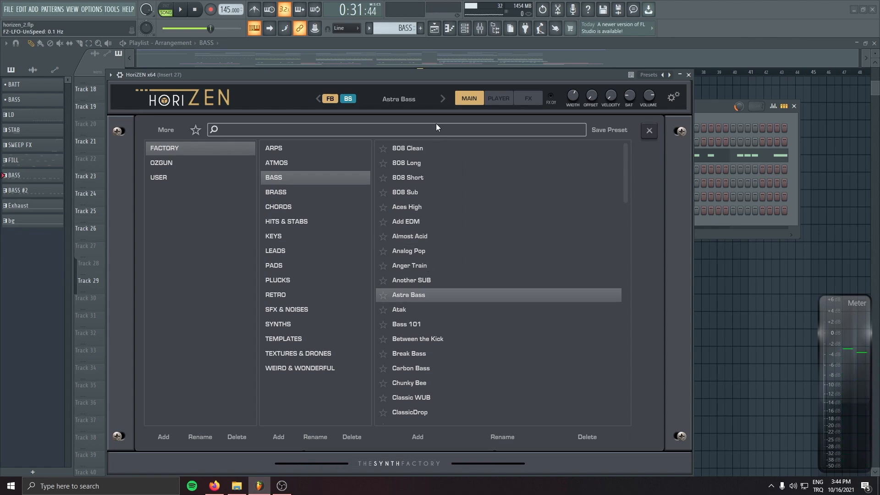
left_click(436, 282)
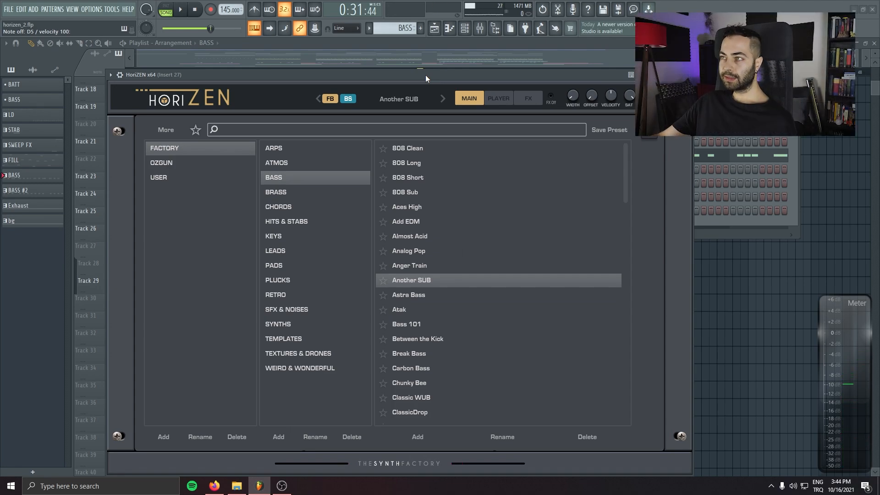
left_click(408, 98)
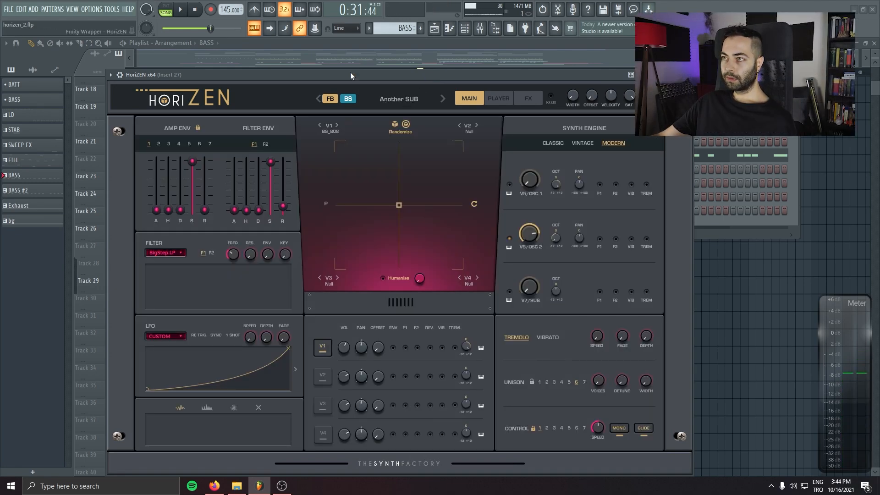
Open the BASS pattern from Track 29 in the piano roll and play it with the Another SUB sound
left_click(350, 71)
left_click_drag(351, 70, 326, 343)
key("space")
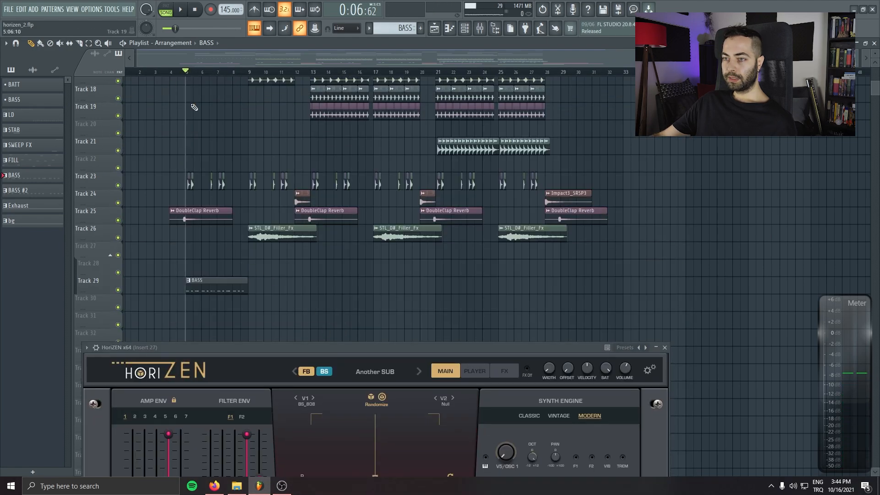
double_click(193, 285)
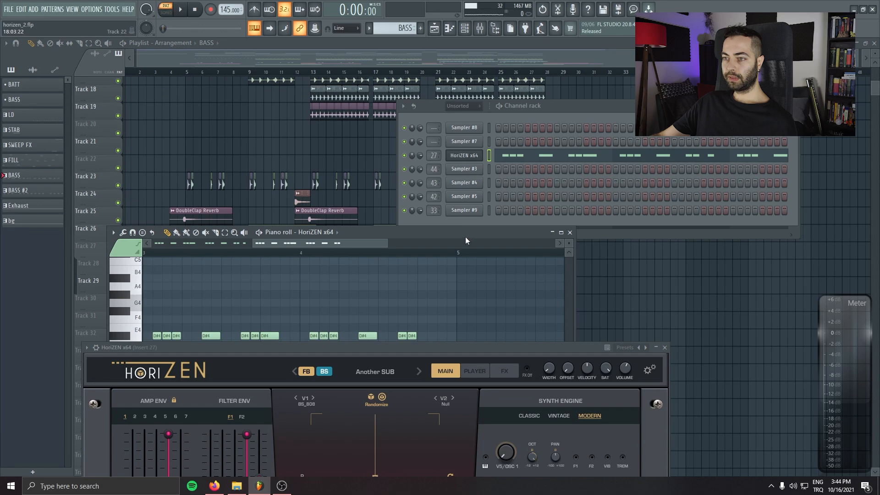
left_click_drag(465, 234, 403, 87)
key("space")
left_click_drag(537, 348, 548, 293)
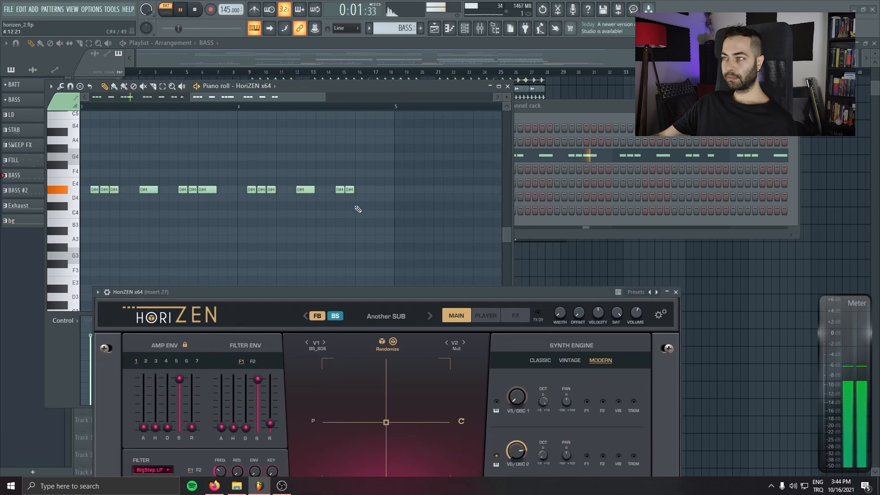
scroll(413, 220, "up", 3)
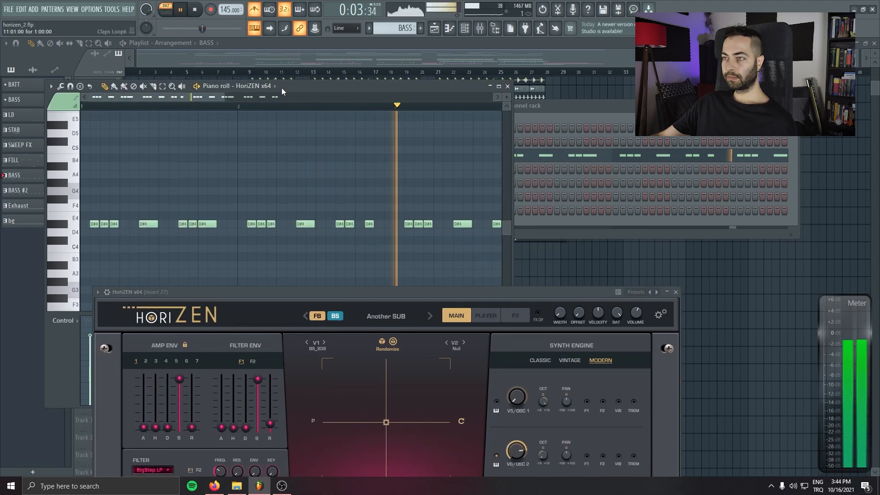
left_click_drag(378, 295, 362, 142)
key("space")
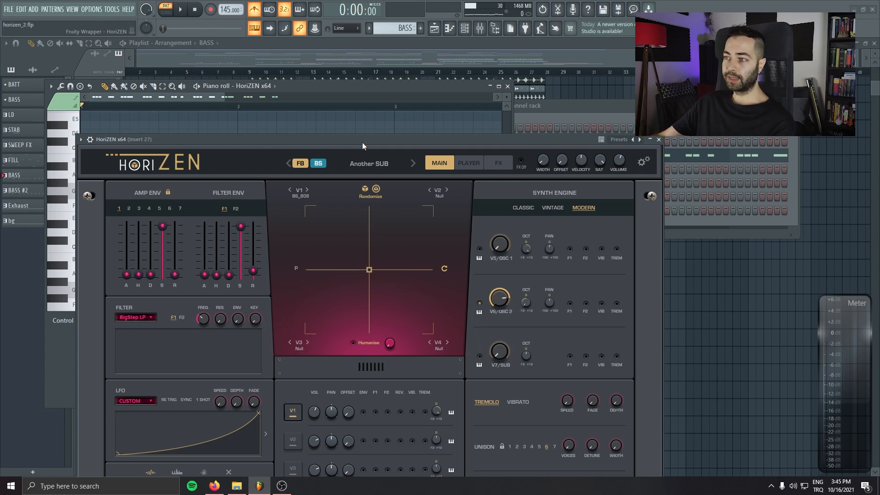
Load the BS_CasioDays bass sample into voice 2 of HoriZEN
left_click_drag(363, 142, 368, 129)
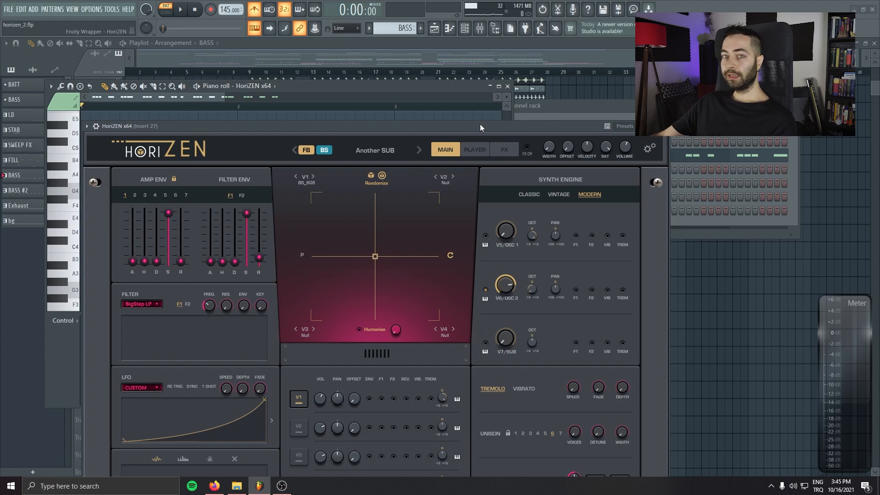
left_click_drag(480, 123, 461, 81)
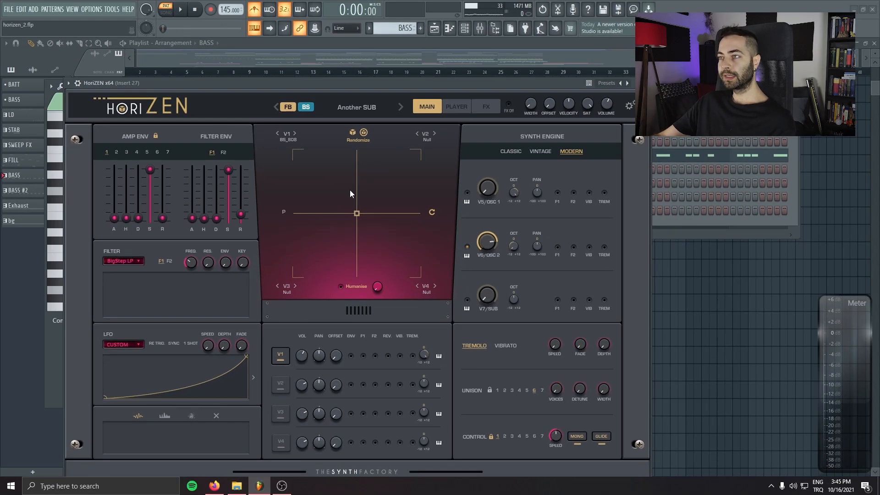
left_click(428, 140)
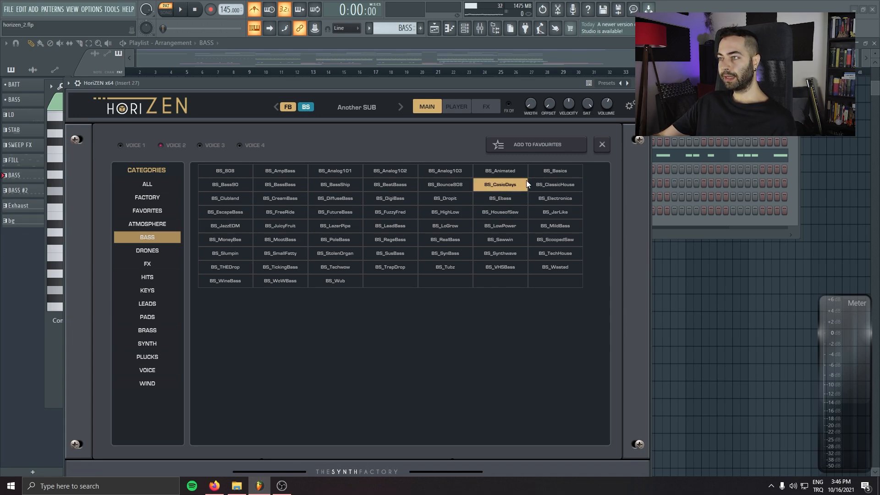
left_click(503, 186)
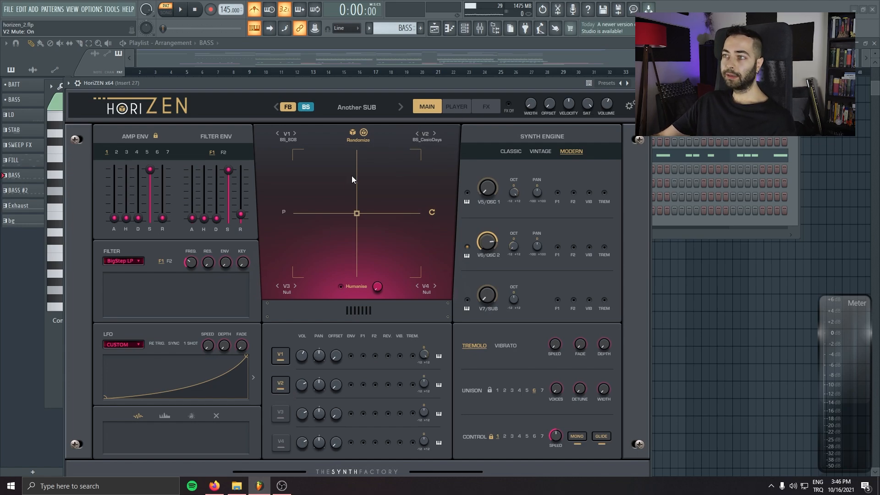
Set the tuning of voice 2 to -12 while the bass pattern plays
key("space")
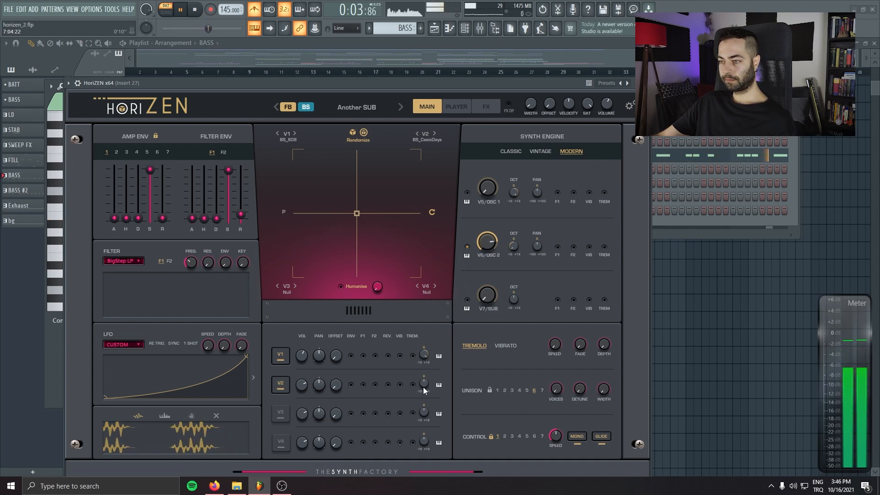
left_click_drag(424, 389, 432, 467)
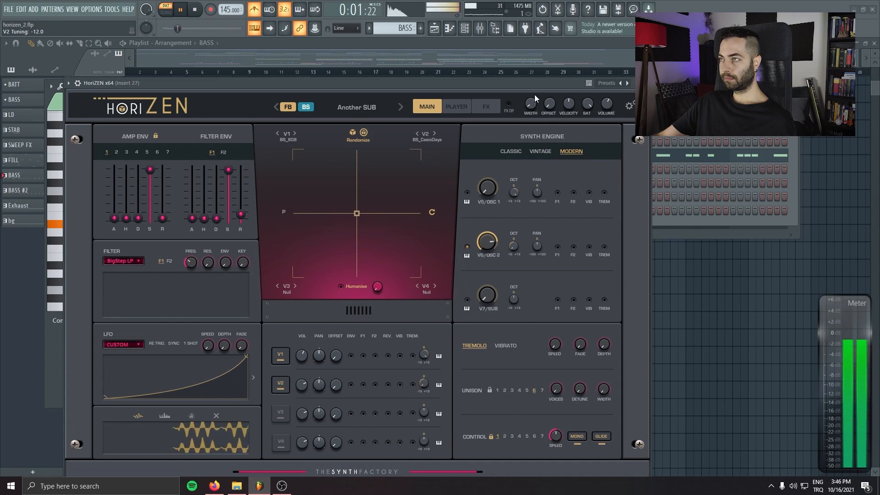
left_click_drag(535, 84, 418, 96)
key("space")
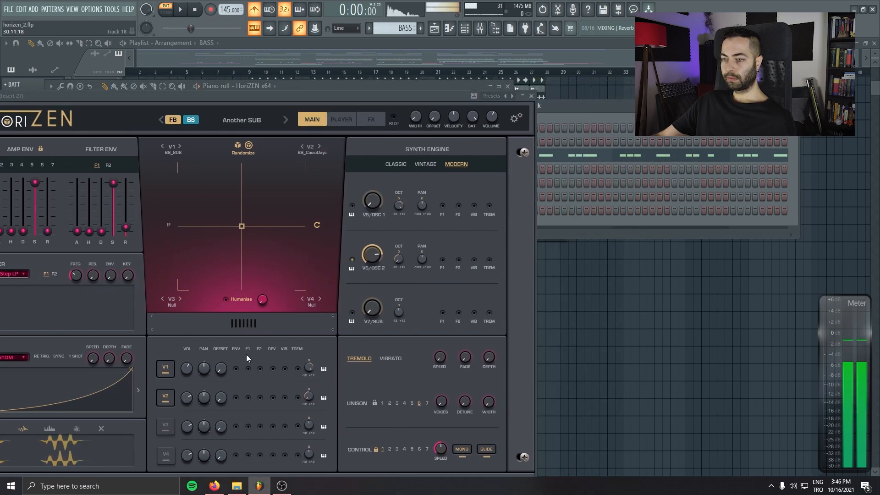
Play the bass pattern again to hear voices V1 and V2 layered together
left_click_drag(197, 92, 254, 92)
key("space")
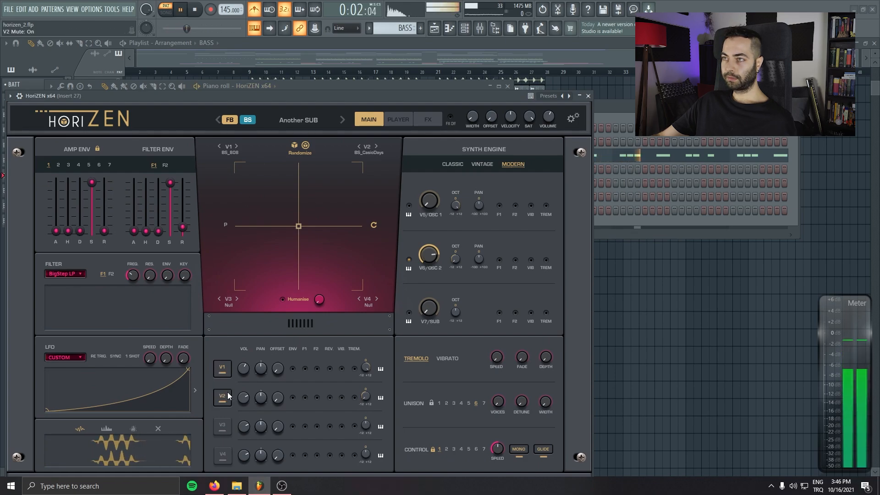
key("space")
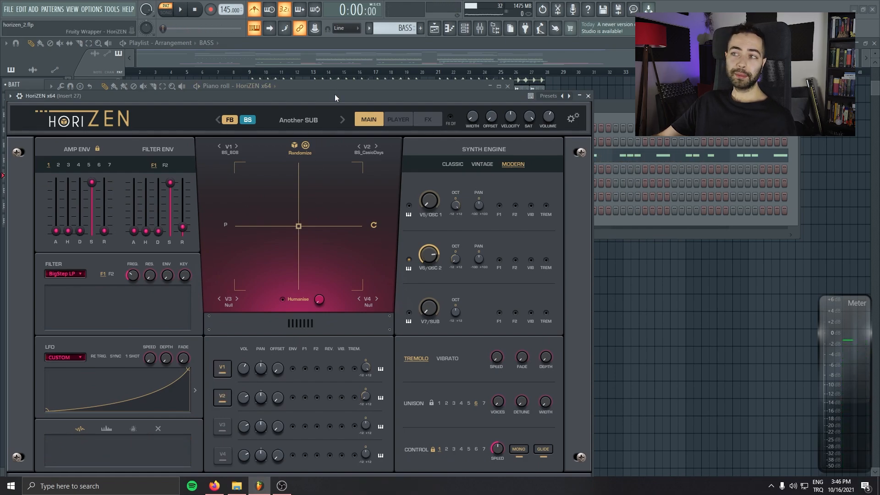
Open the SPAN Plus analyzer from the Master track's effect slots in the mixer
left_click(481, 29)
key("Escape")
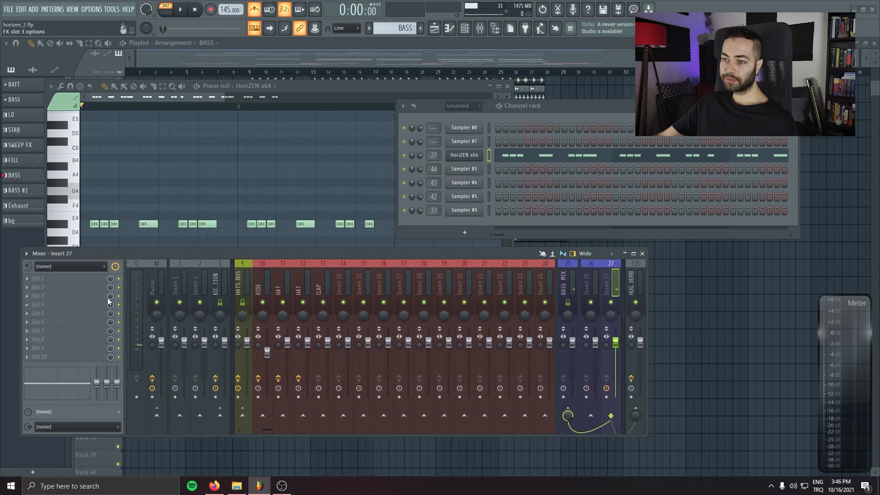
left_click(156, 275)
left_click(41, 357)
left_click_drag(258, 89, 641, 160)
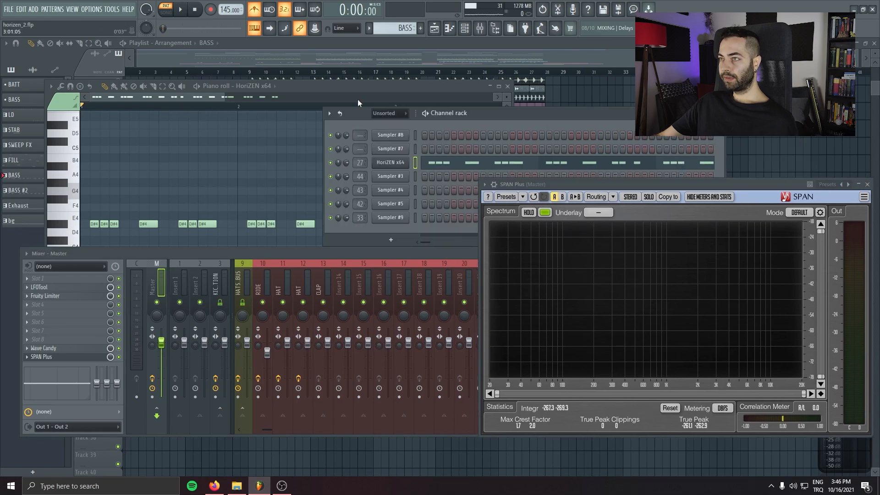
Play the bass pattern and examine its low-frequency content in the SPAN Plus spectrum
left_click_drag(616, 183, 614, 155)
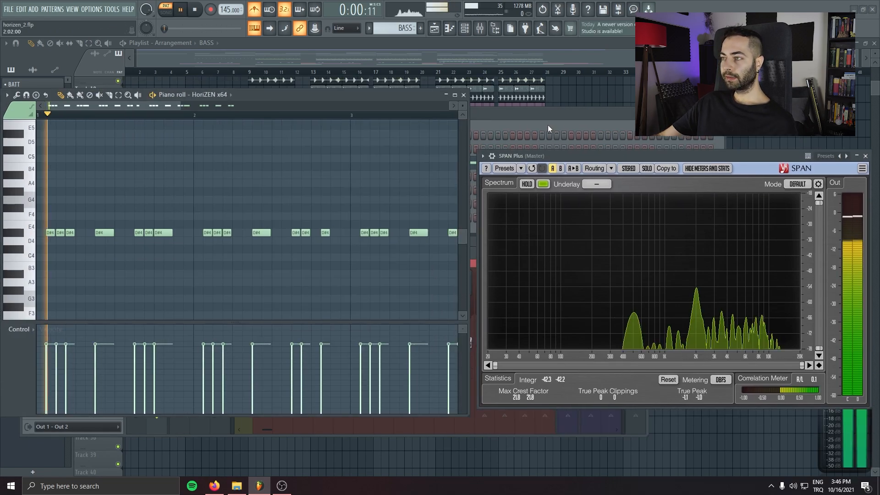
key("space")
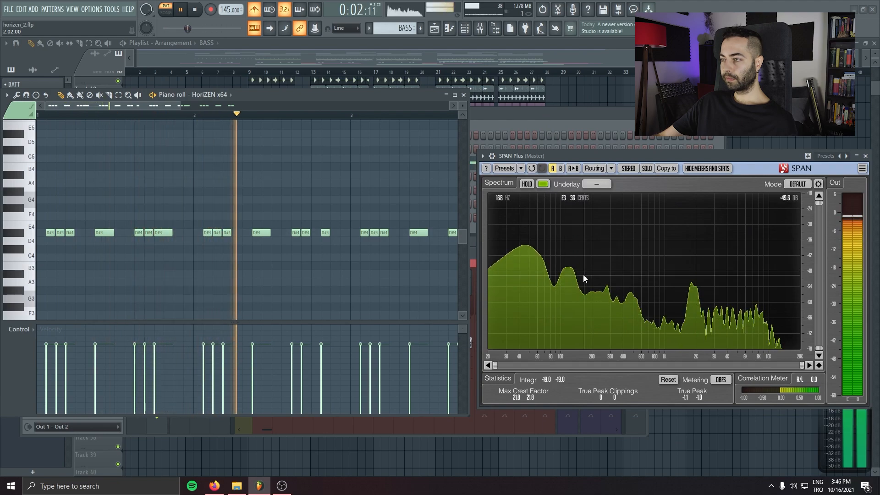
key("space")
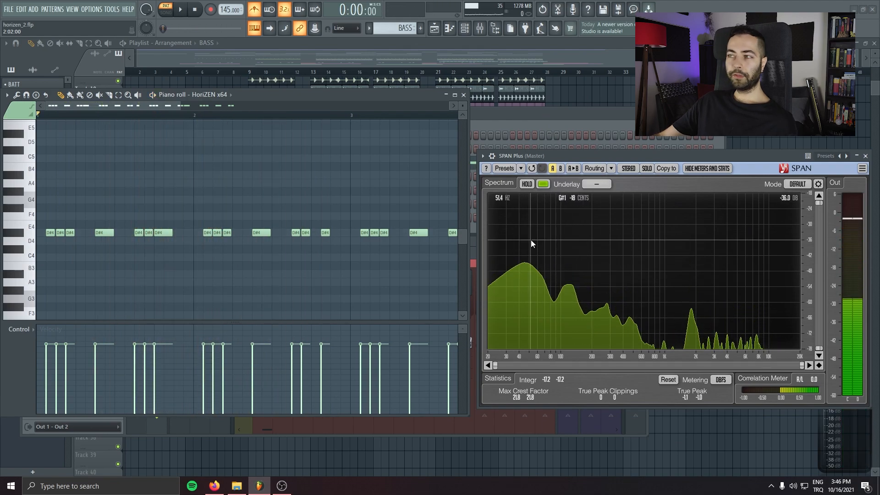
Open the HoriZEN synth from its channel, arrange it beside SPAN Plus and play the bass pattern with both visible
left_click(483, 120)
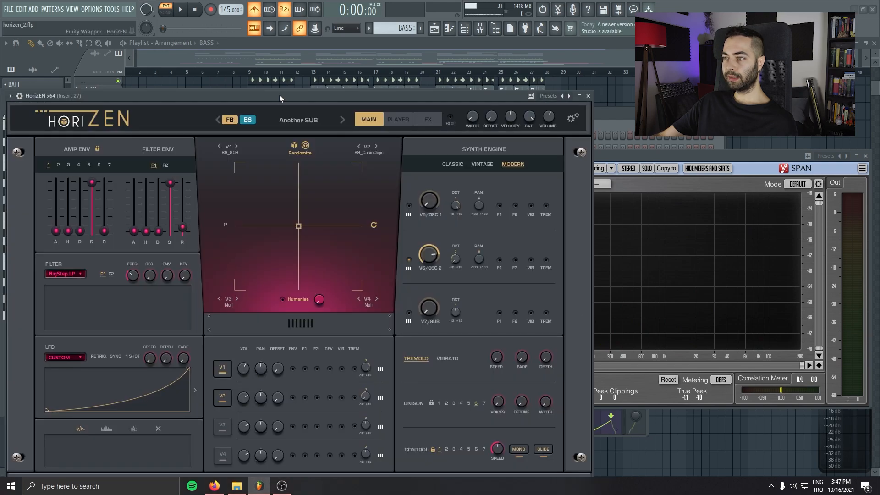
left_click_drag(280, 95, 283, 66)
key("space")
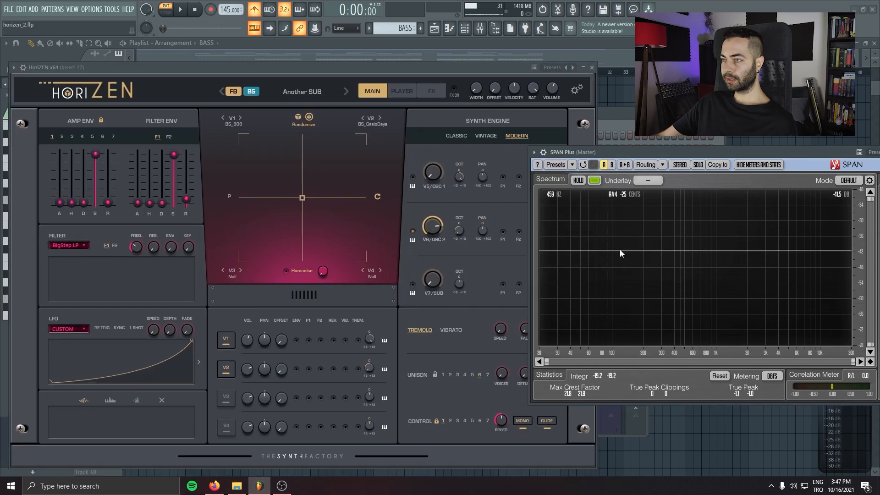
left_click(443, 237)
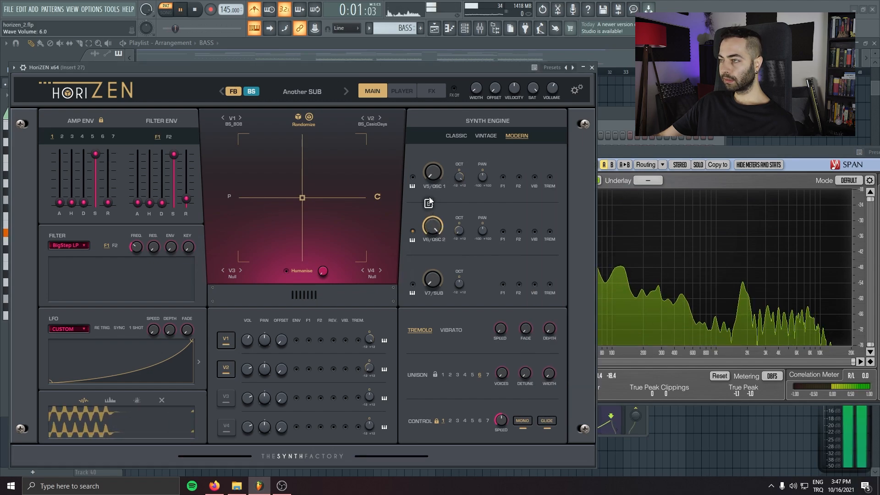
left_click_drag(662, 152, 697, 150)
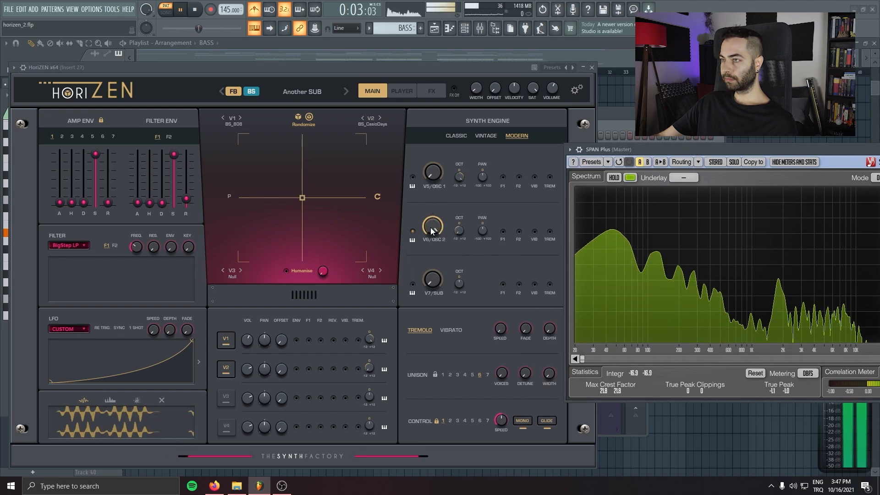
Adjust the V6/OSC 2 level against the SPAN Plus spectrum while the bass pattern plays
left_click_drag(433, 231, 441, 335)
left_click_drag(442, 375, 417, 189)
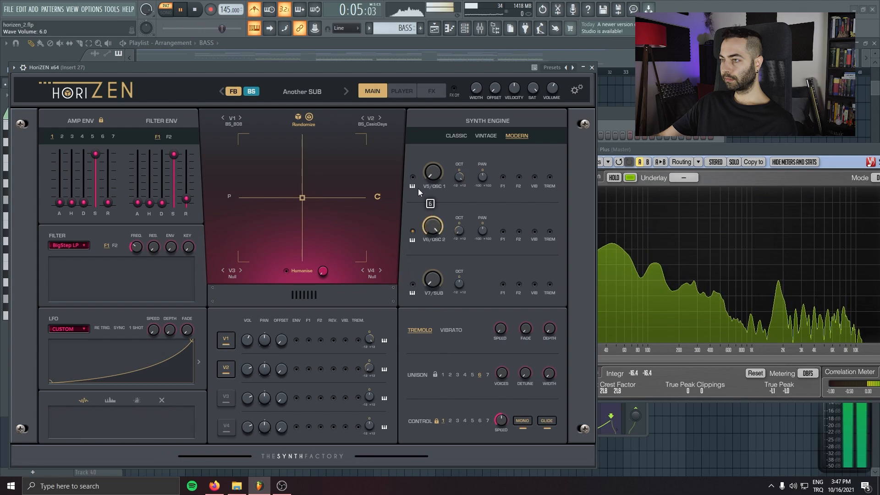
left_click_drag(461, 235, 461, 180)
left_click_drag(444, 238, 438, 166)
left_click_drag(435, 229, 436, 218)
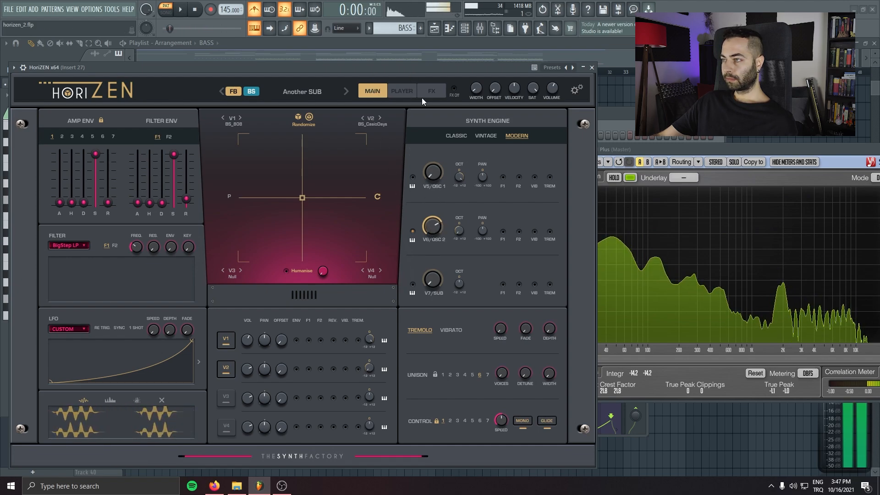
key("space")
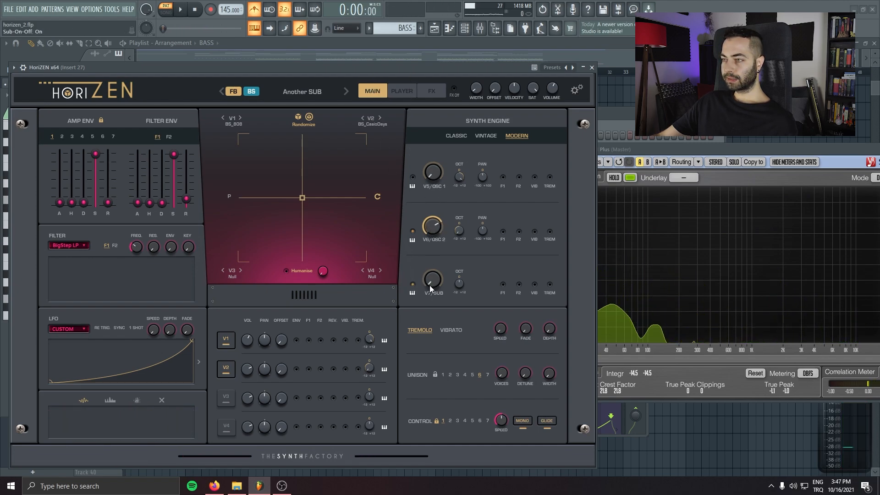
Switch on the V7/SUB oscillator and raise its level to about three quarters while the bass pattern plays
mouse_move(431, 288)
left_mouse_down()
mouse_move(431, 262)
mouse_move(434, 281)
mouse_move(433, 272)
left_mouse_up()
key("space")
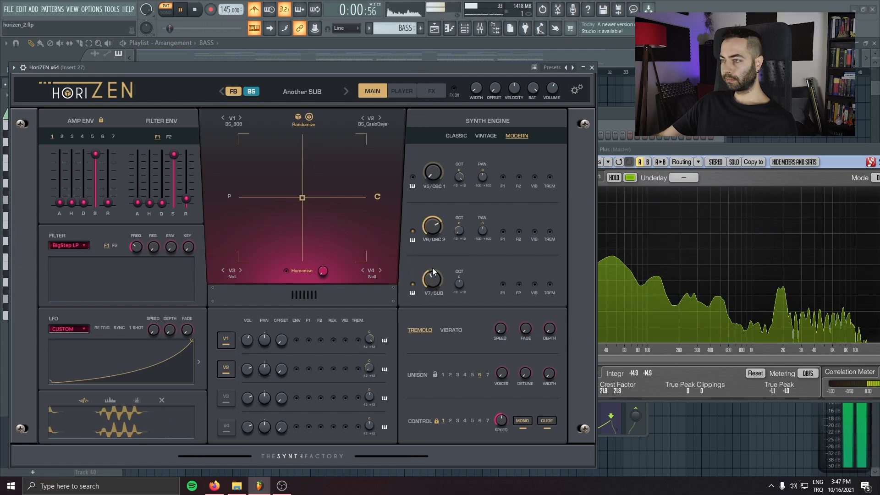
left_click_drag(432, 240, 433, 252)
left_click(627, 153)
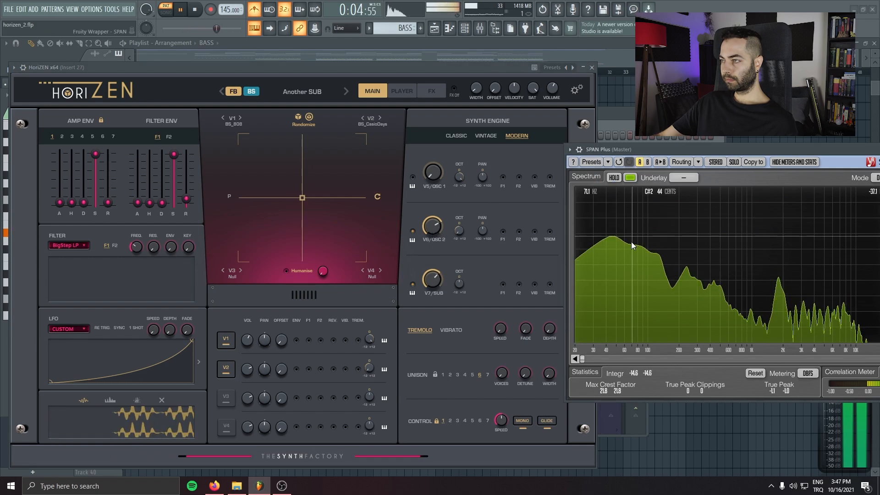
left_click(432, 278)
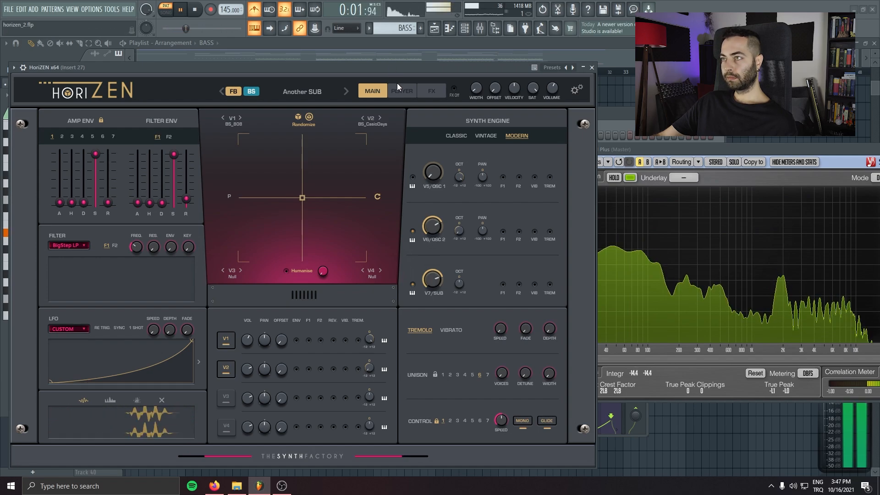
key("space")
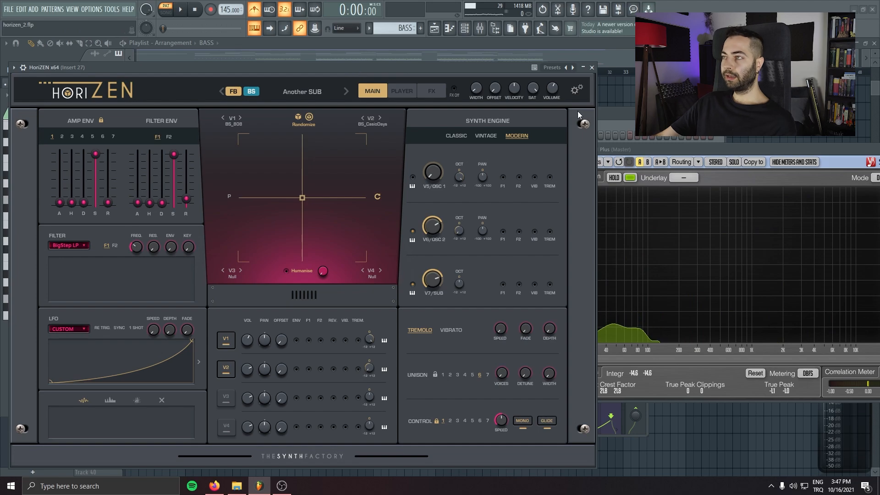
Close the synth and piano roll, insert a playlist track below Track 16 and place the BASS pattern on it at bar 5
left_click(593, 67)
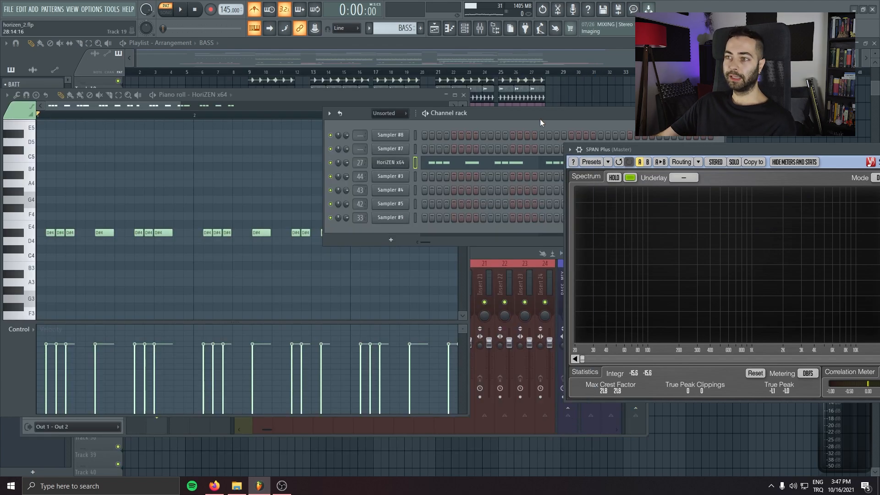
left_click(245, 95)
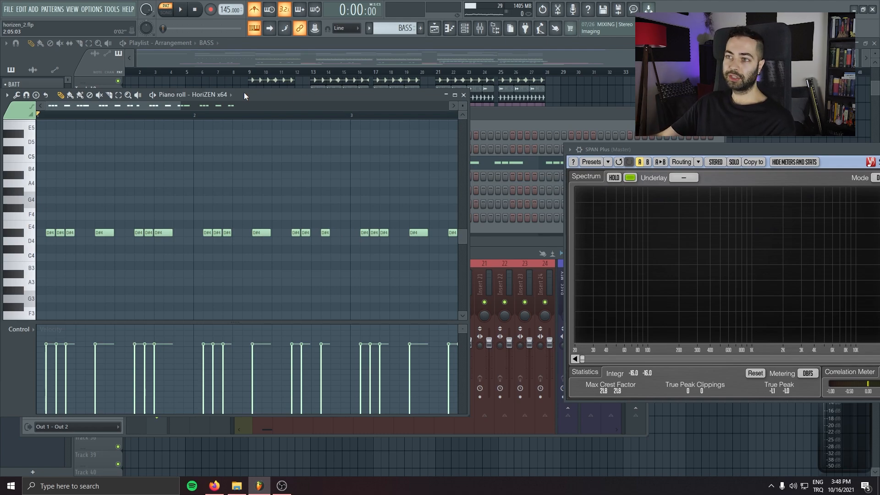
left_click(464, 96)
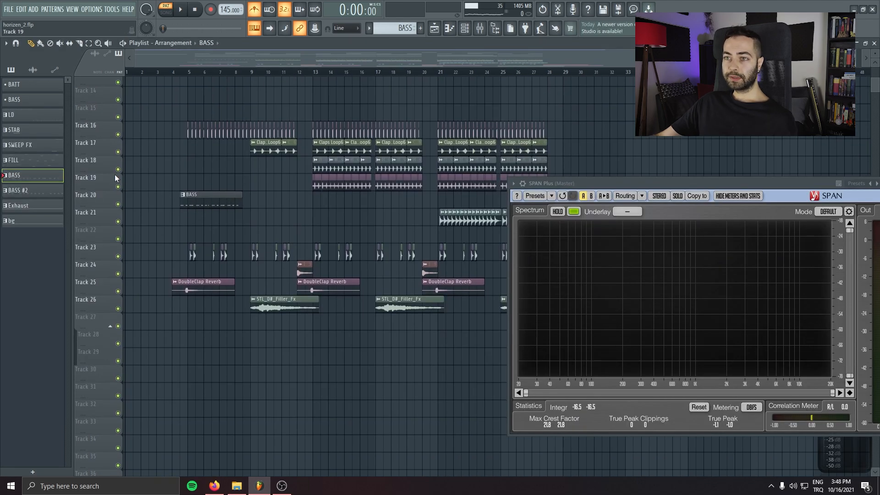
right_click(107, 139)
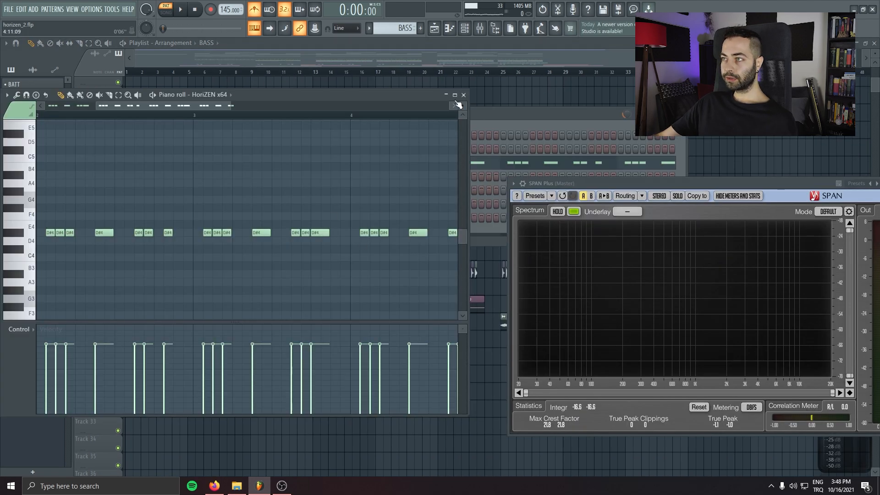
left_click(464, 95)
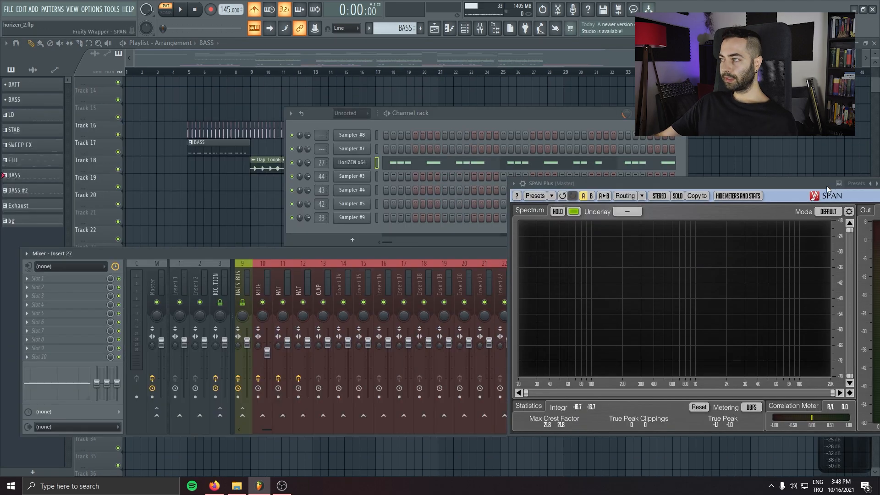
Close the SPAN Plus analyzer, name mixer insert 27 SUB and route it to the BASS MIX track
left_click_drag(828, 187, 721, 200)
left_click(790, 197)
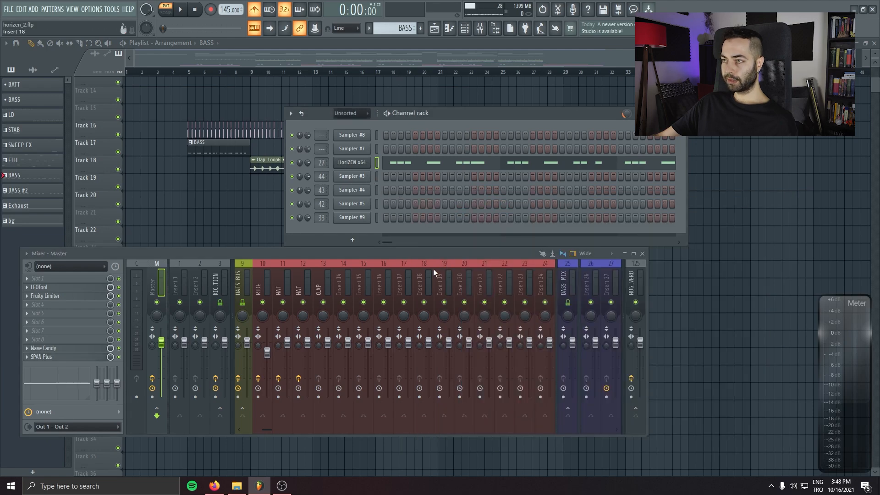
scroll(433, 269, "down", 3)
left_click(430, 281)
key("F2")
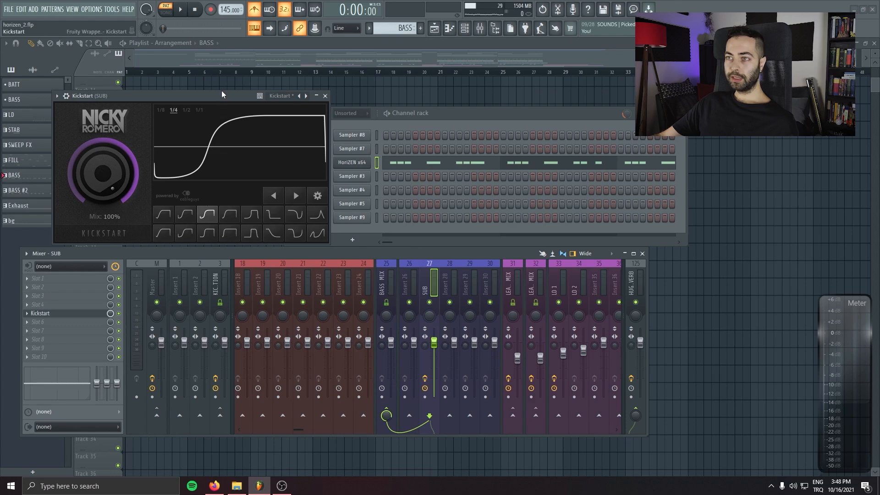
Load Kickstart with a 1/4 curve on the SUB track and play the arrangement looped over bars 5 to 9
left_click_drag(221, 94, 352, 278)
key("space")
left_click(457, 279)
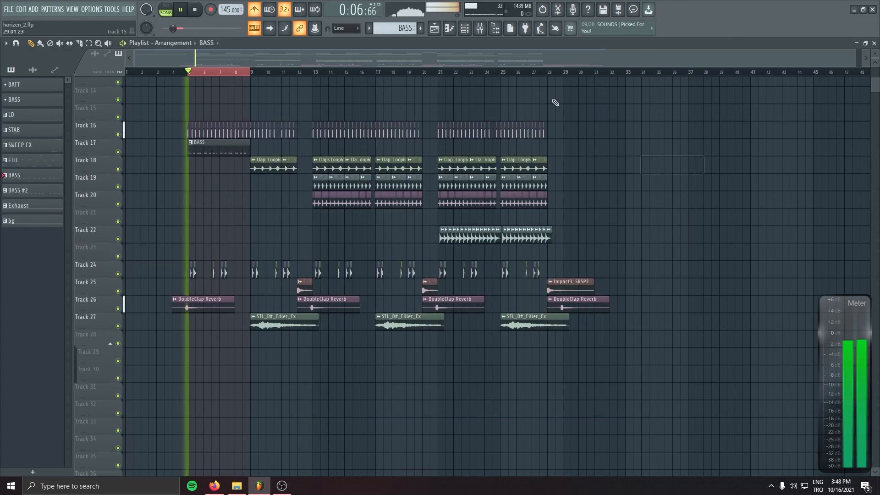
Lower the SUB track's volume to 87% (-3.1 dB) in the mixer while the loop plays
key("F9")
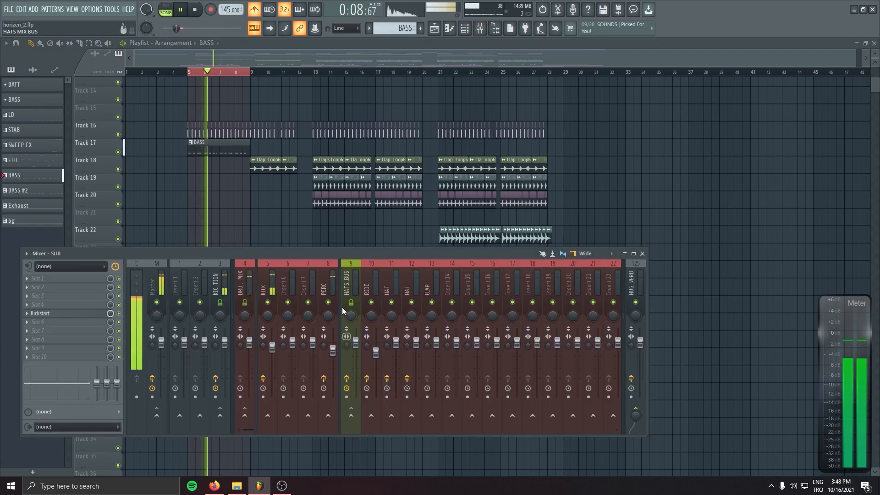
scroll(339, 280, "down", 5)
left_click_drag(422, 350, 422, 351)
key("space")
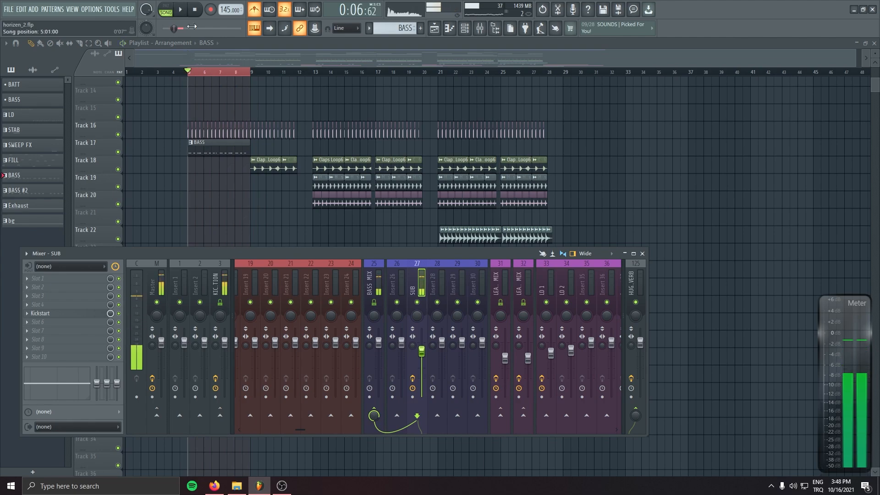
key("space")
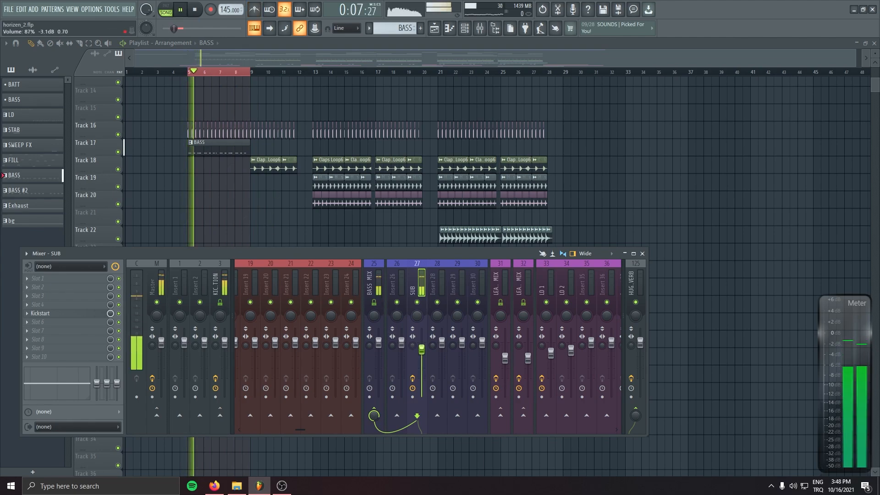
key("space")
Mute Track 24 in the playlist and play the loop to hear the bass without it
key("F9")
left_click(118, 274)
key("space")
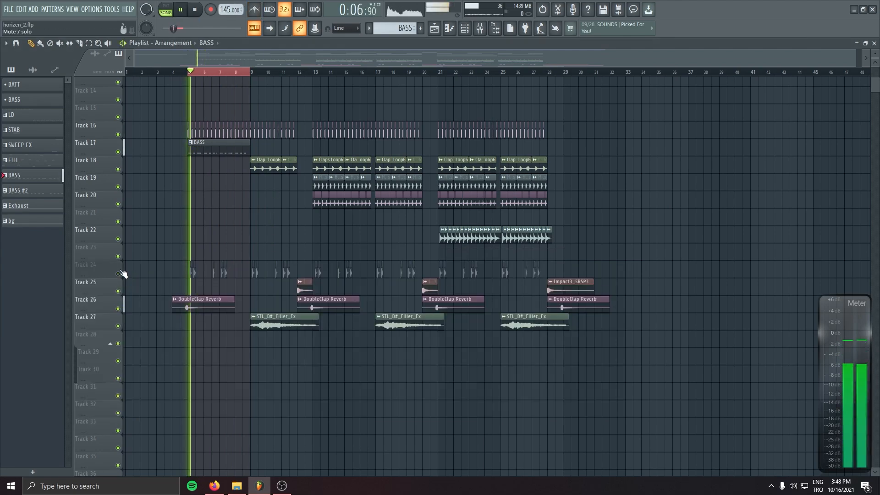
key("space")
Mute Track 10 (Exhaust) and Track 11 (bg) in the playlist and replay the loop
scroll(226, 196, "up", 5)
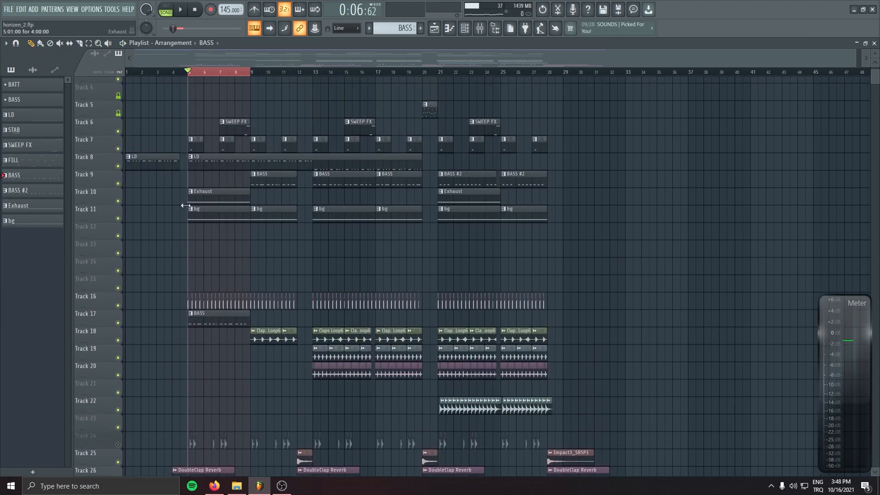
left_click(118, 204)
left_click(118, 221)
key("space")
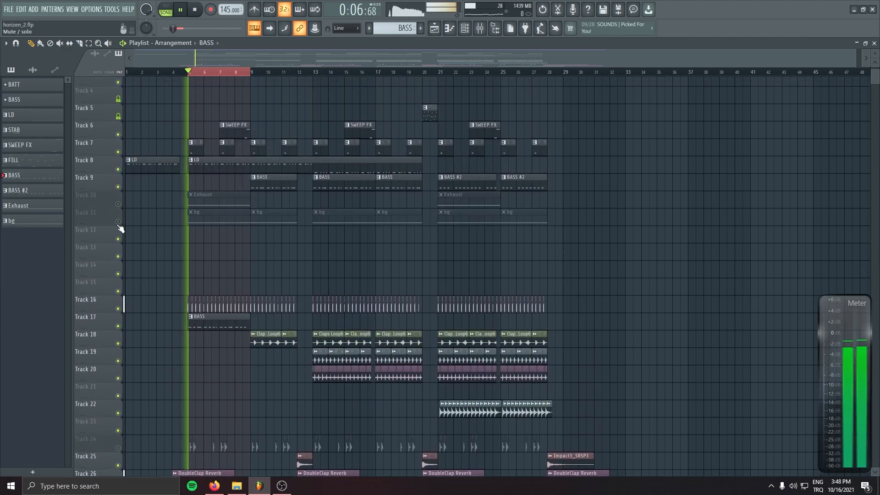
key("space")
Play the loop with the mixer open and check the SUB level against the kick
scroll(133, 232, "down", 5)
scroll(138, 235, "down", 3)
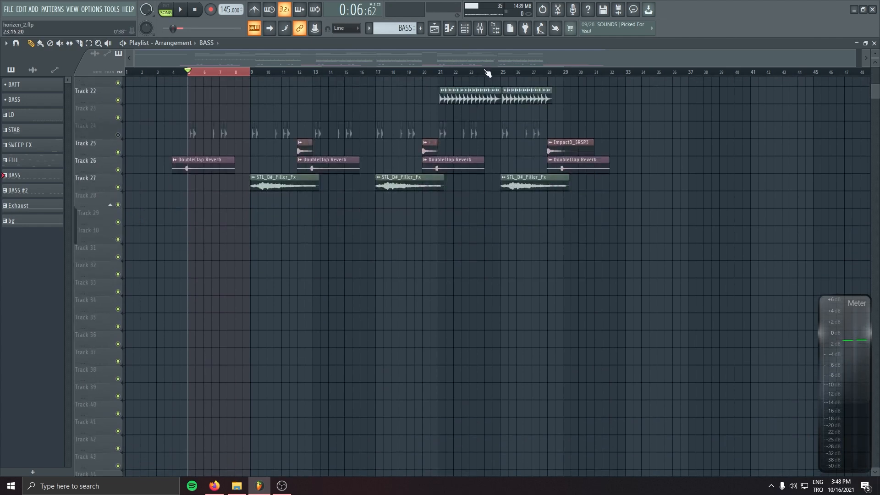
scroll(487, 75, "up", 2)
left_click(480, 28)
key("space")
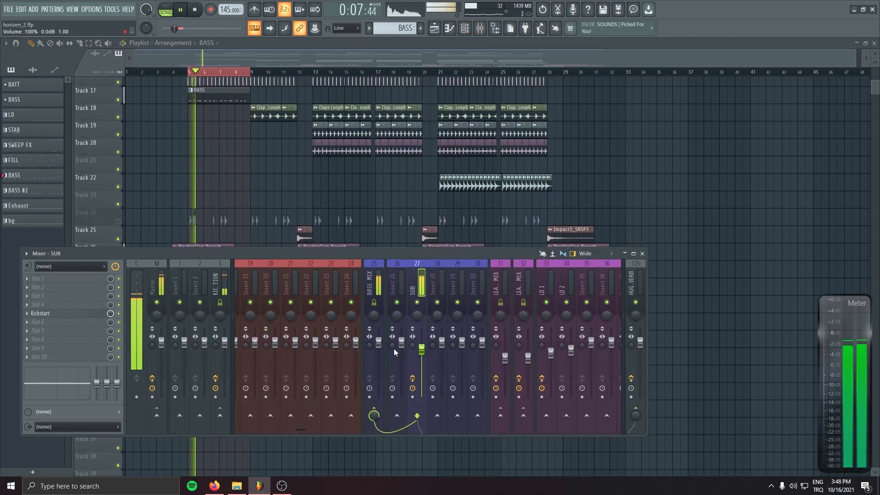
key("space")
Open LFOTool on the Master track to watch the waveform and raise the SUB volume to 94% (-1.4 dB) during playback
left_click(153, 271)
left_click(65, 288)
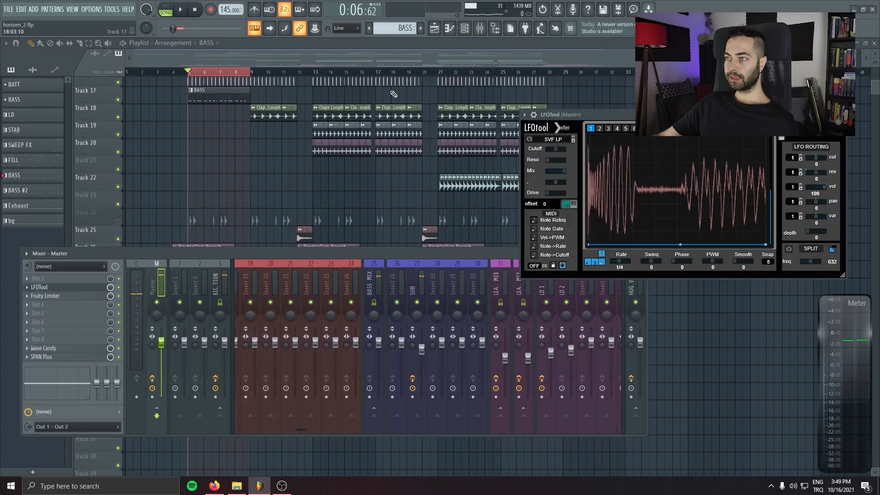
key("space")
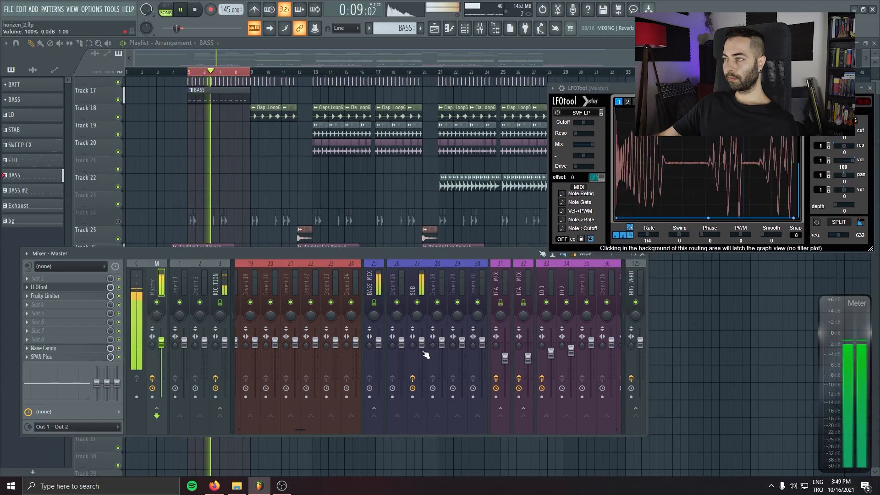
left_click(422, 351)
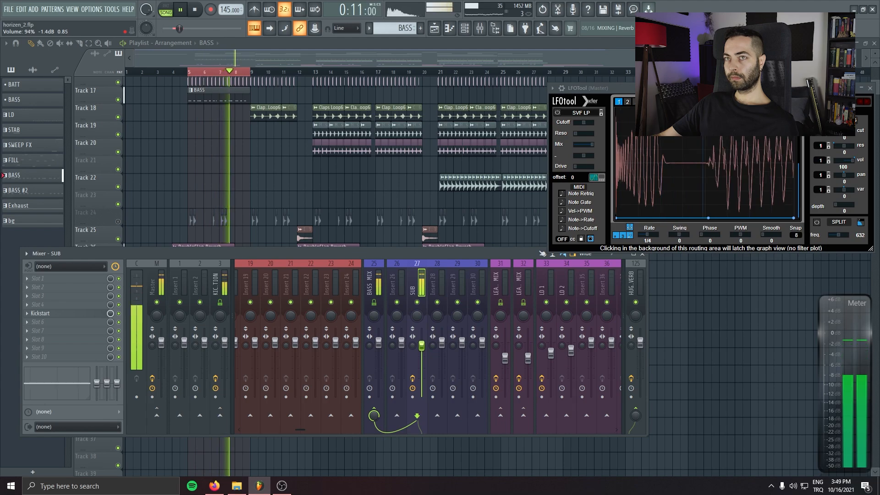
key("space")
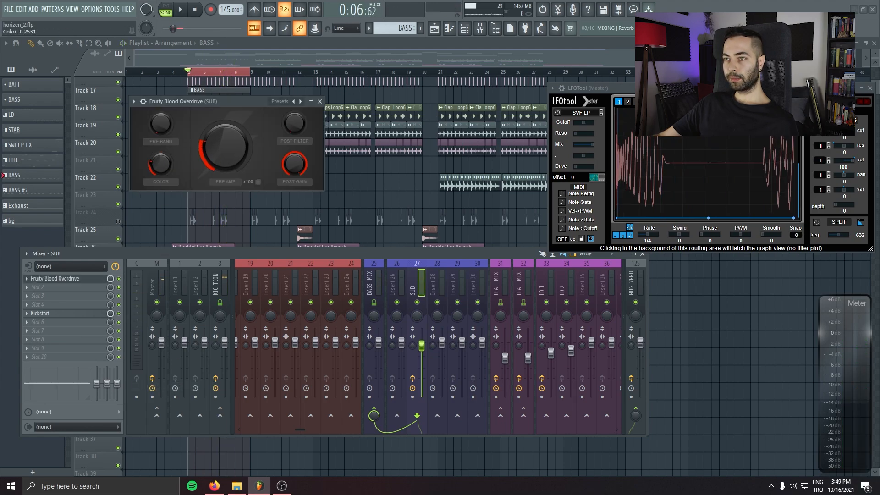
Add Fruity Blood Overdrive to the SUB track's first slot and set its pre amp to about 0.27 while the loop plays
left_click_drag(202, 101, 195, 174)
key("space")
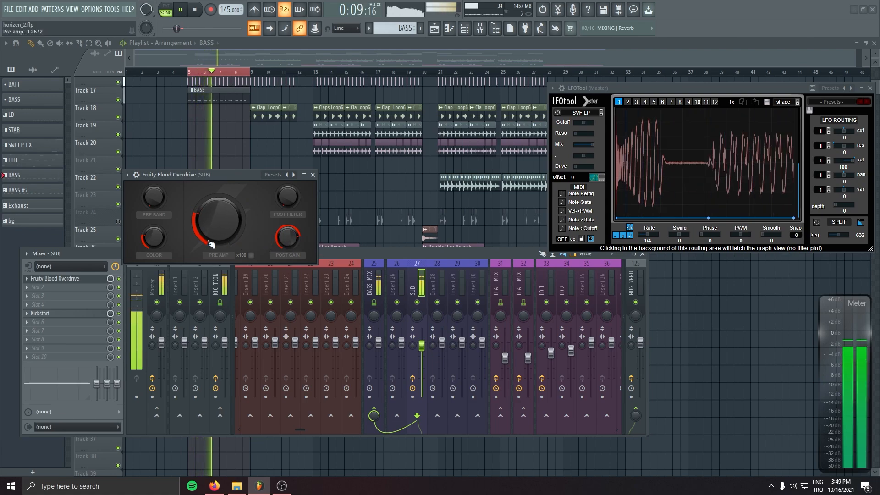
left_click(315, 175)
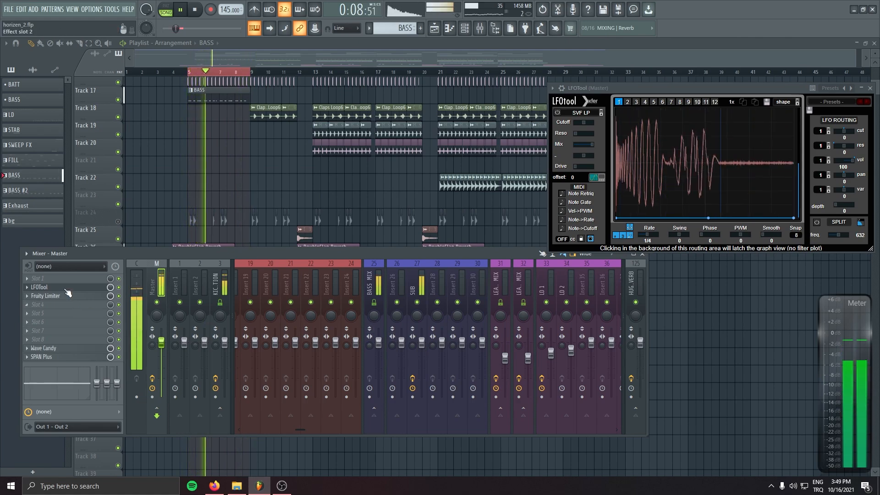
Bypass the Fruity Limiter on the Master track and play the loop to compare the waveform
key("space")
key("space")
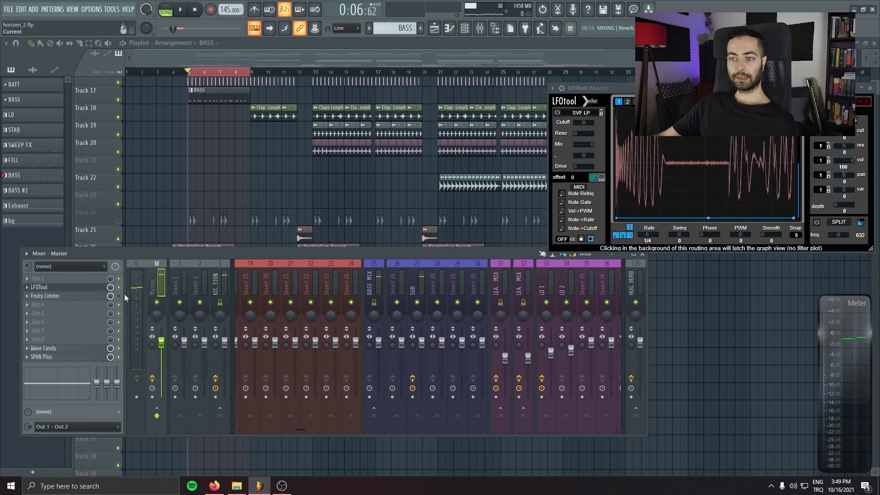
Load FabFilter Pro-Q 3 into the SUB mixer track's second effect slot
left_click(421, 294)
left_click(49, 287)
left_click(334, 68)
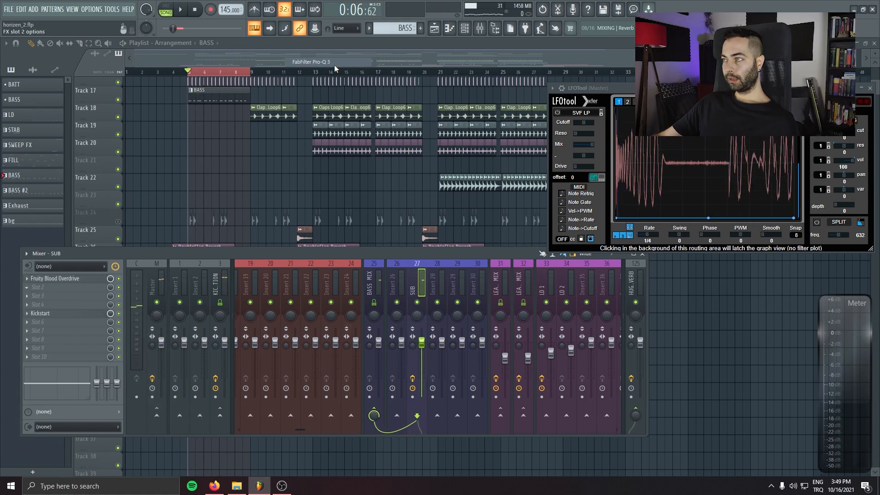
In Pro-Q 3 on the SUB track, boost about 77 Hz by 2.5 dB and cut about 310 Hz by 1.4 dB during playback
left_click_drag(476, 204, 226, 177)
double_click(94, 272)
key("space")
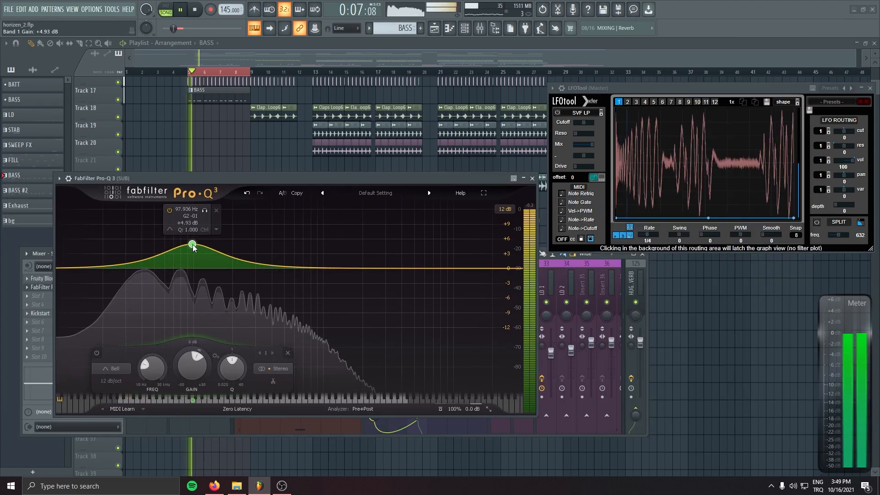
mouse_move(191, 247)
left_mouse_down()
mouse_move(147, 258)
mouse_move(180, 259)
left_mouse_up()
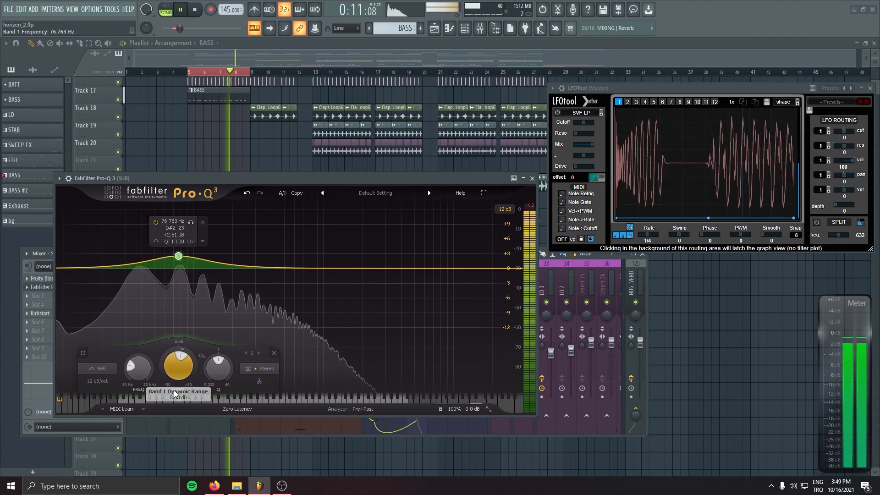
left_click_drag(239, 252, 249, 250)
left_click_drag(246, 300, 273, 293)
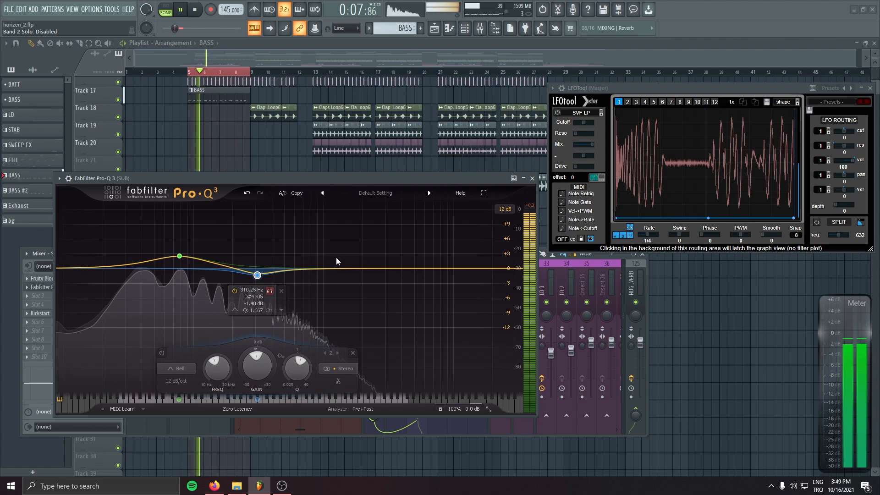
left_click(532, 178)
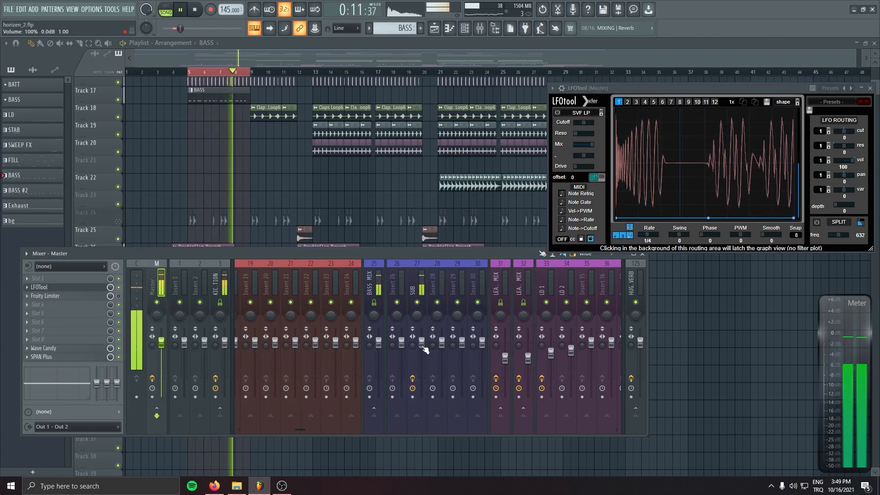
key("space")
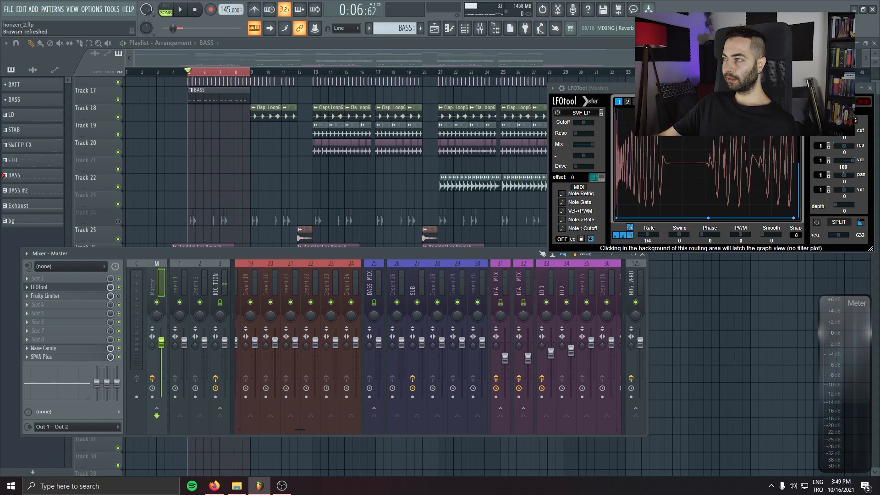
Remove the BASS clip at bar 25 and make the bar 21 BASS clip a unique pattern
right_click(506, 183)
right_click(451, 183)
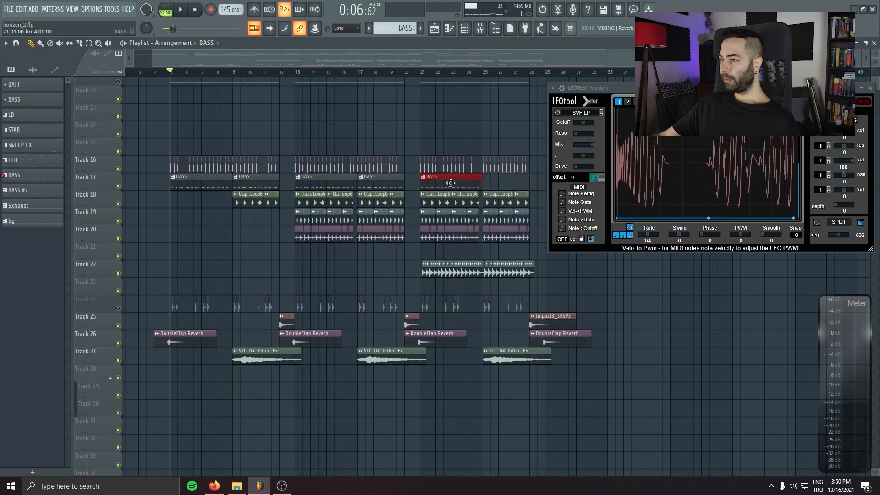
left_click(424, 178)
left_click(444, 229)
Open the HoriZEN piano roll of the BASS #3 pattern and delete all of its notes
double_click(444, 185)
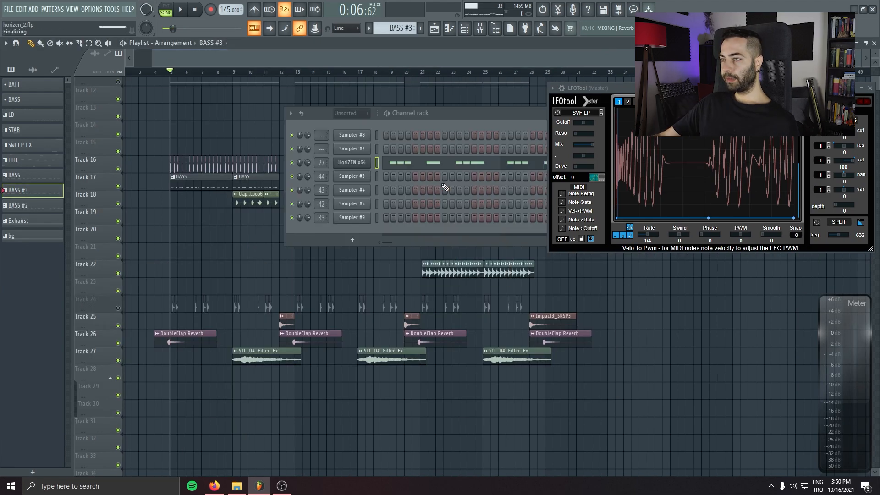
left_click(353, 163)
left_click(436, 164)
scroll(153, 252, "down", 3)
key("ctrl+a")
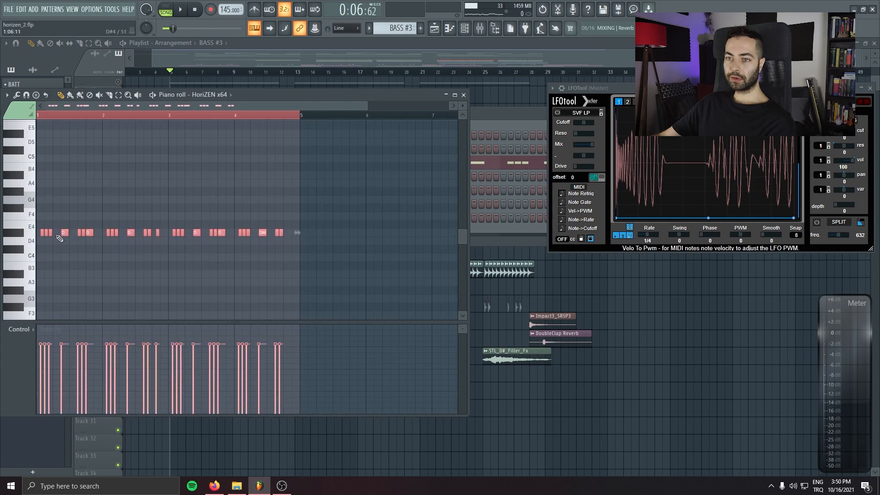
right_click(49, 233)
key("ctrl+z")
right_click(49, 233)
Draw a new run of D#4 notes in the BASS #3 piano roll, starting on steps 3 and 7, during playback
left_click(48, 233)
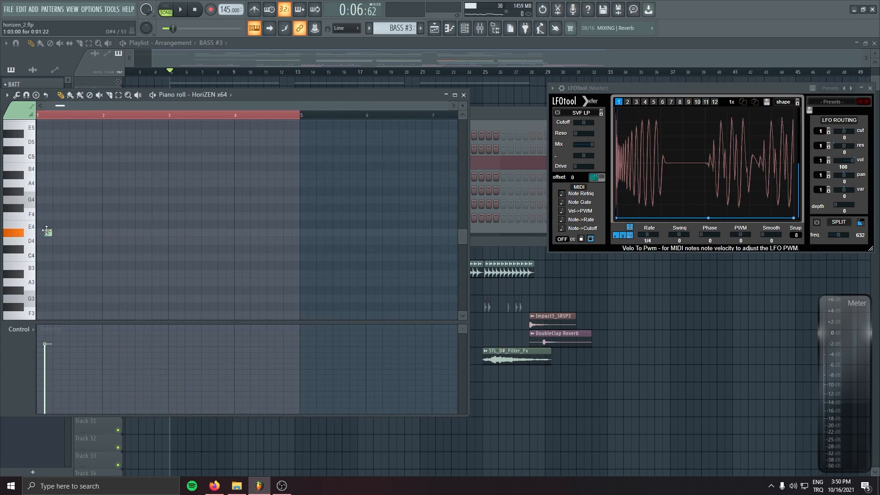
key("space")
left_click(64, 233)
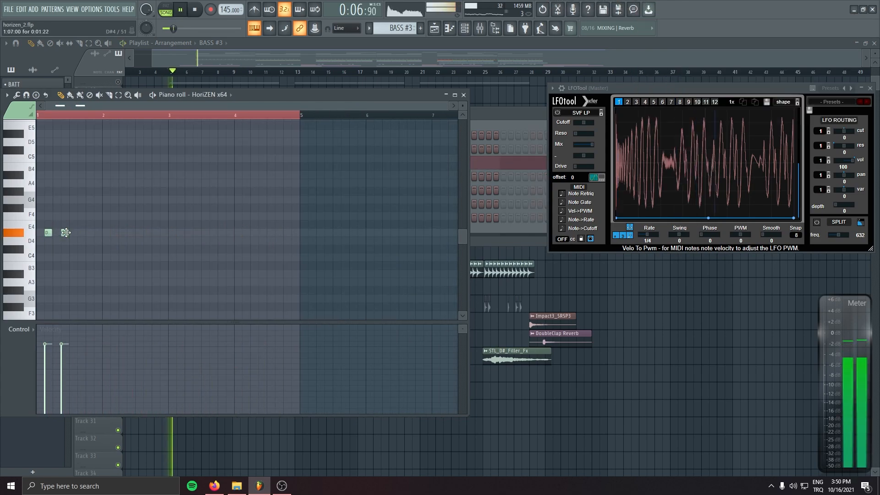
left_click(73, 233)
left_click_drag(73, 232, 112, 236)
left_click(96, 234)
key("ctrl+a")
Repeat the BASS #3 clip along Track 17 from bar 21, ending the last copy just past bar 28
left_click_drag(477, 289, 389, 302)
left_click_drag(350, 199, 479, 203)
scroll(389, 202, "up", 3)
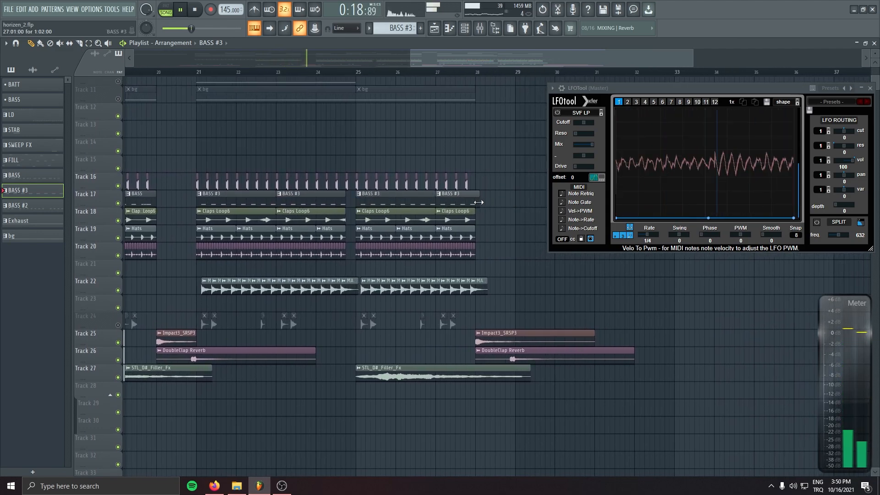
scroll(473, 202, "down", 4)
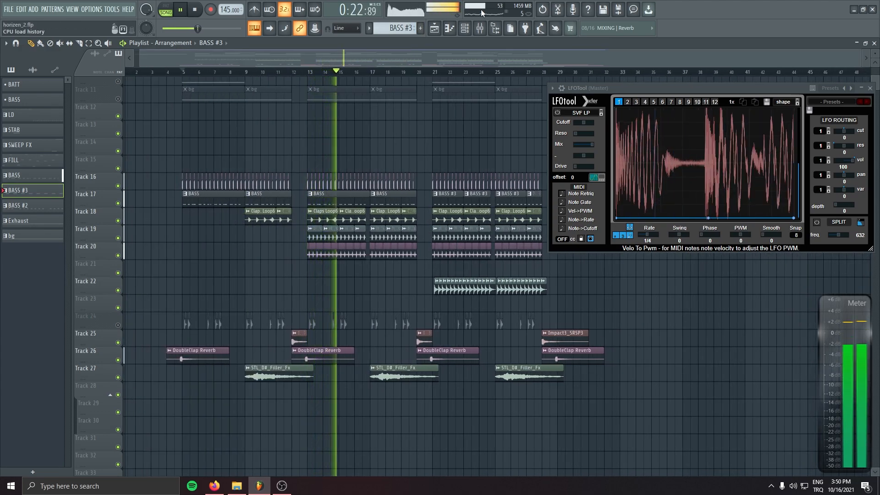
Add Fruity Balance to the Master track's first slot and lower its volume to -2.5 dB
left_click(481, 28)
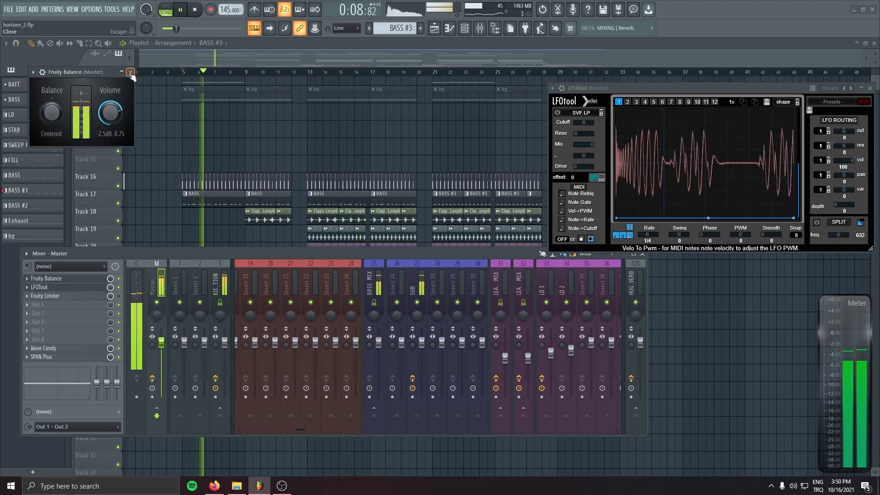
left_click(133, 69)
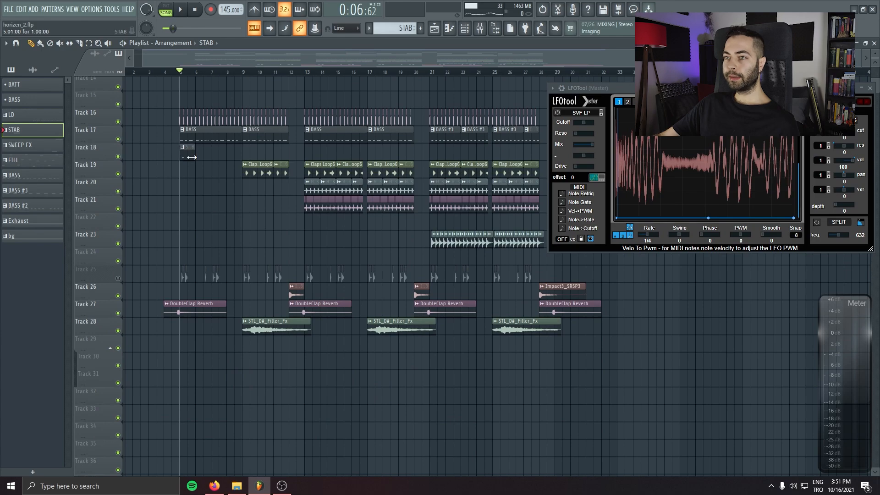
Open the STAB clip at bar 5 and replace its Sampler #5 channel with a second HoriZEN instance
double_click(189, 156)
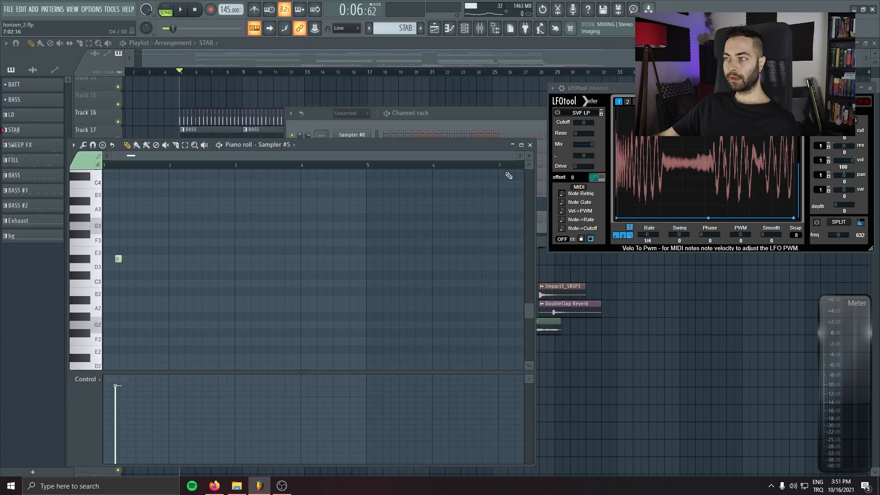
left_click(530, 145)
right_click(358, 203)
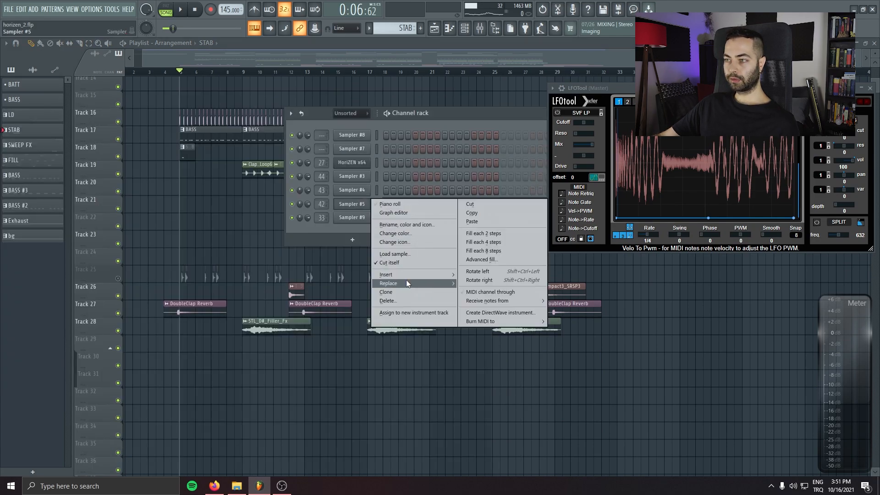
mouse_move(406, 283)
left_click(533, 144)
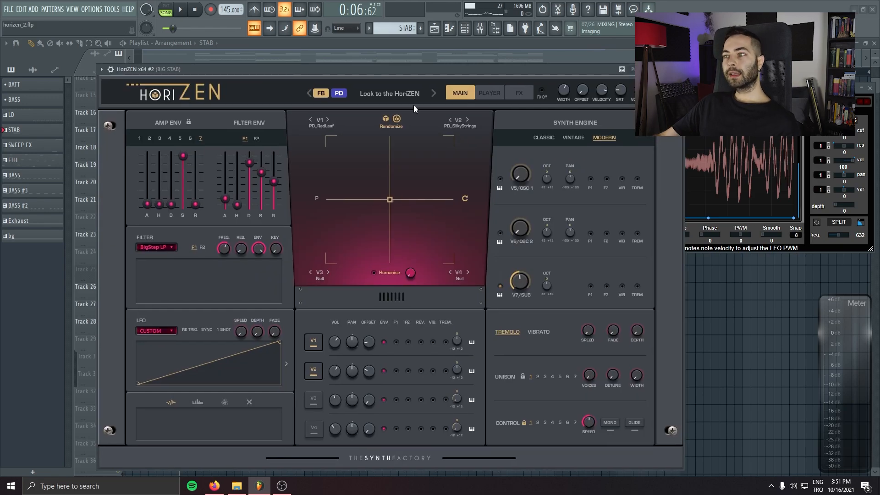
Load the factory arp preset Low 303 Party in the STAB pattern's HoriZEN and close the preset browser
left_click(411, 93)
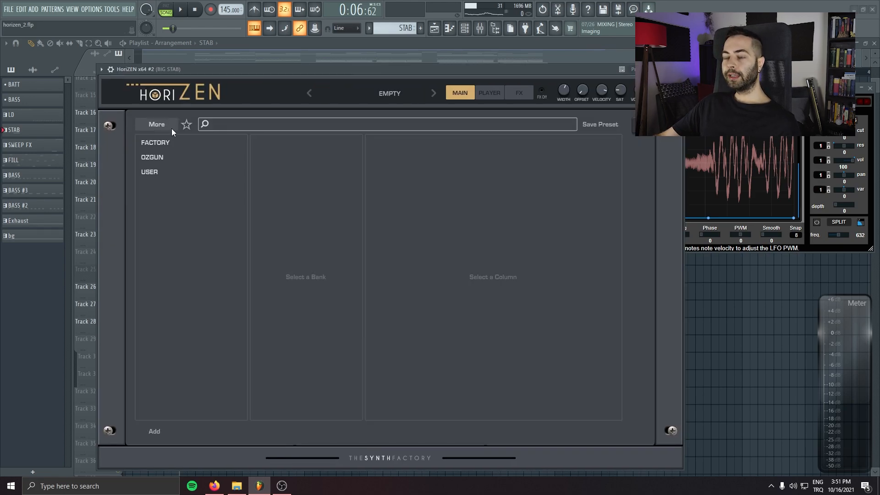
left_click(160, 143)
left_click(275, 172)
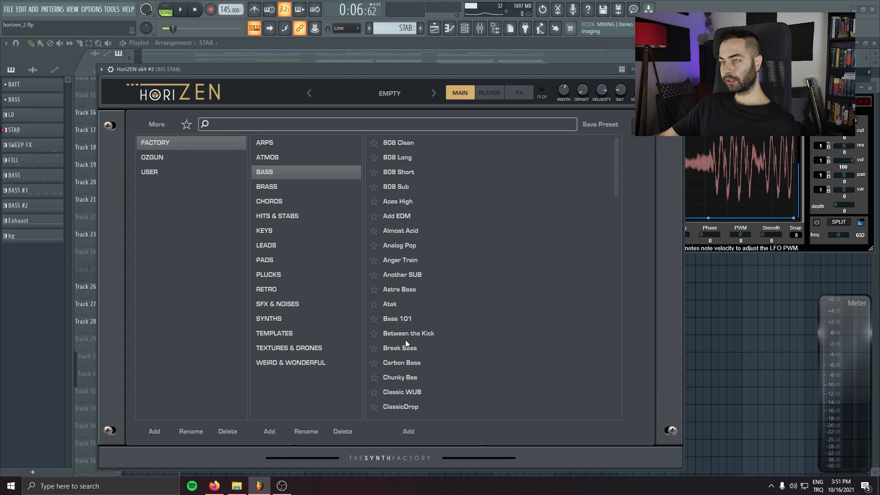
left_click_drag(366, 71, 372, 71)
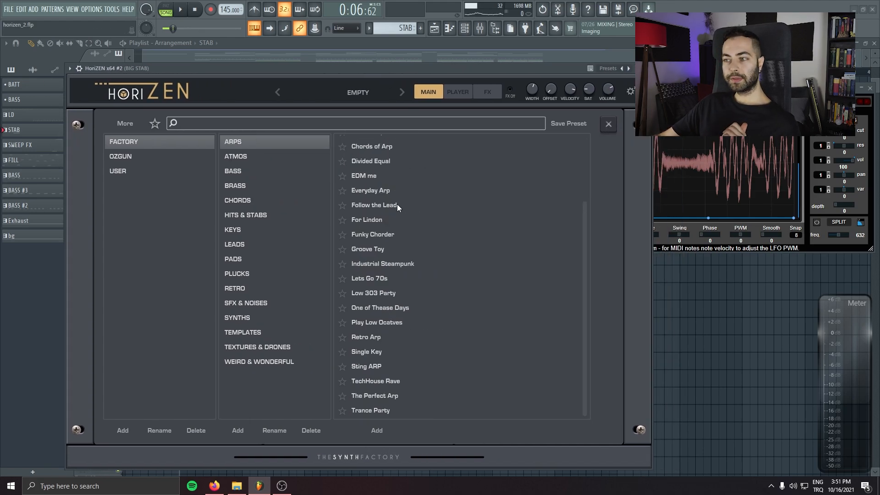
left_click(385, 292)
left_click_drag(339, 68, 339, 79)
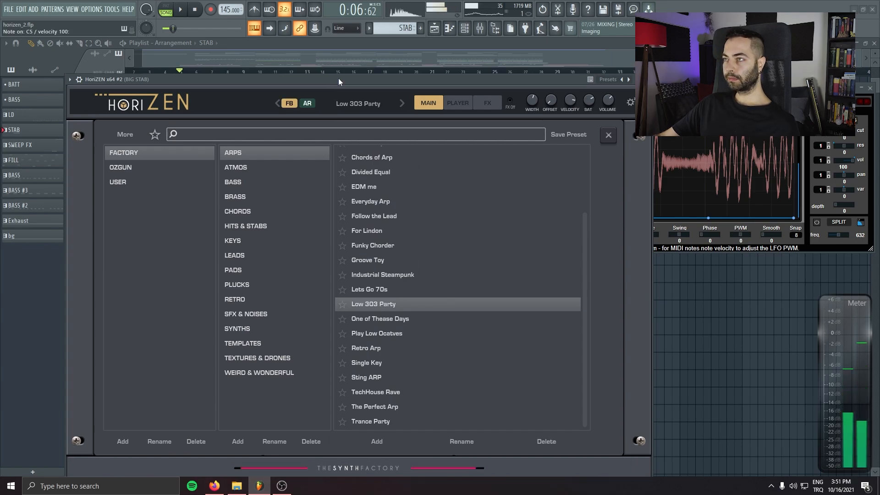
left_click(365, 104)
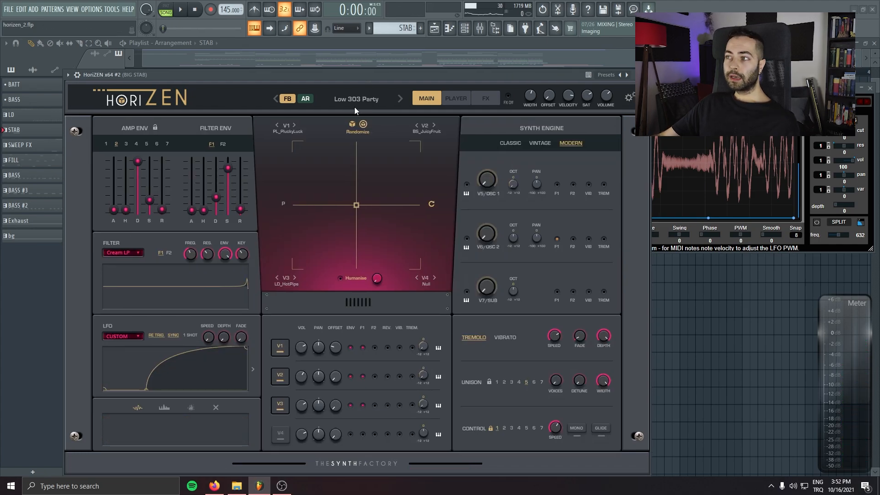
Review HoriZEN's arp, gates and chords player pages and toggle the arpeggiator's power
left_click(450, 97)
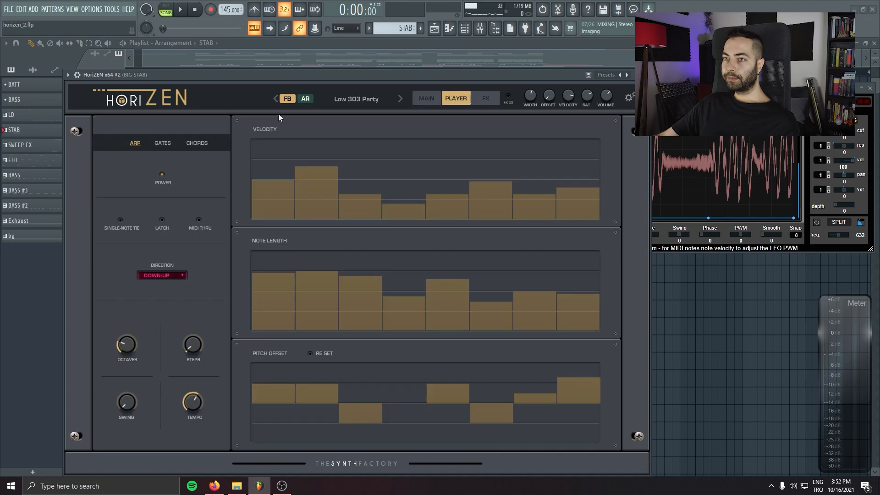
left_click(168, 143)
left_click(191, 142)
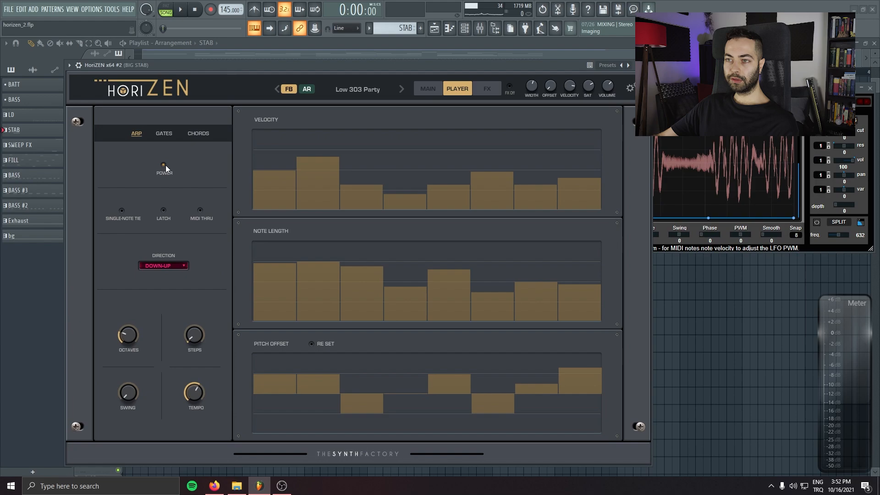
left_click(166, 165)
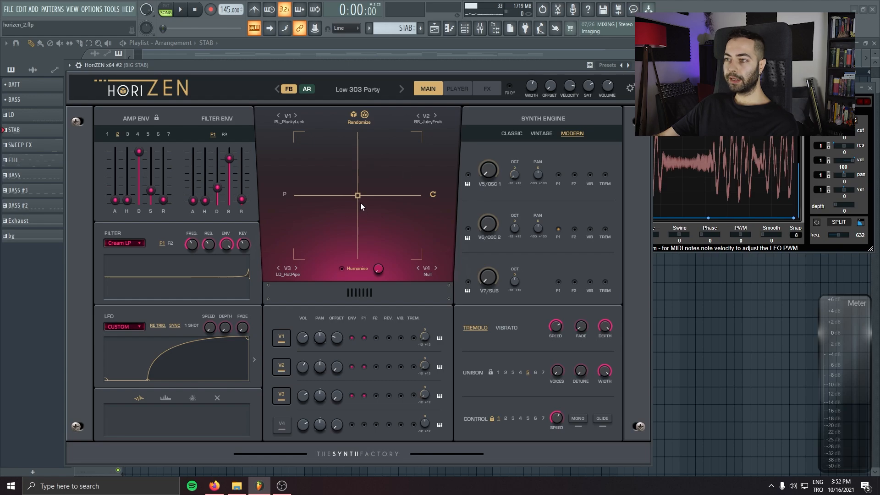
Try different voice blends by moving HoriZEN's XY pad point from the centre toward voices V1 and V3
left_click_drag(409, 181, 354, 190)
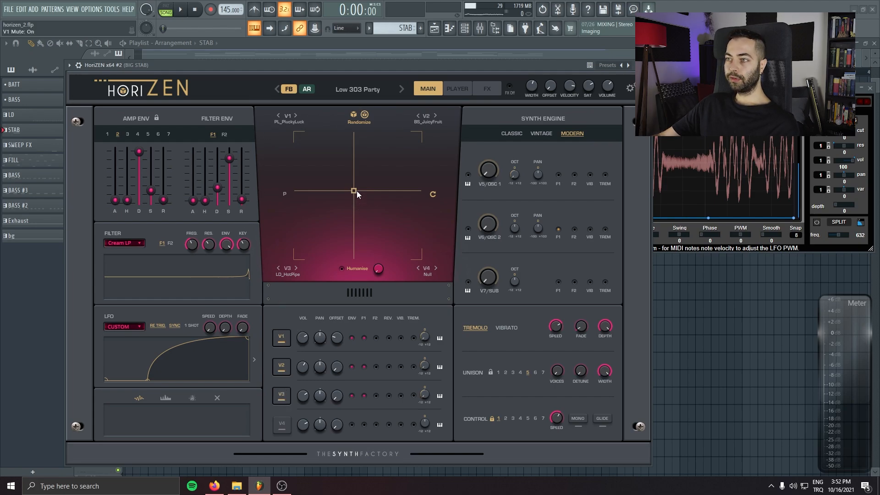
mouse_move(355, 191)
left_mouse_down()
mouse_move(383, 155)
mouse_move(340, 150)
mouse_move(342, 186)
left_mouse_up()
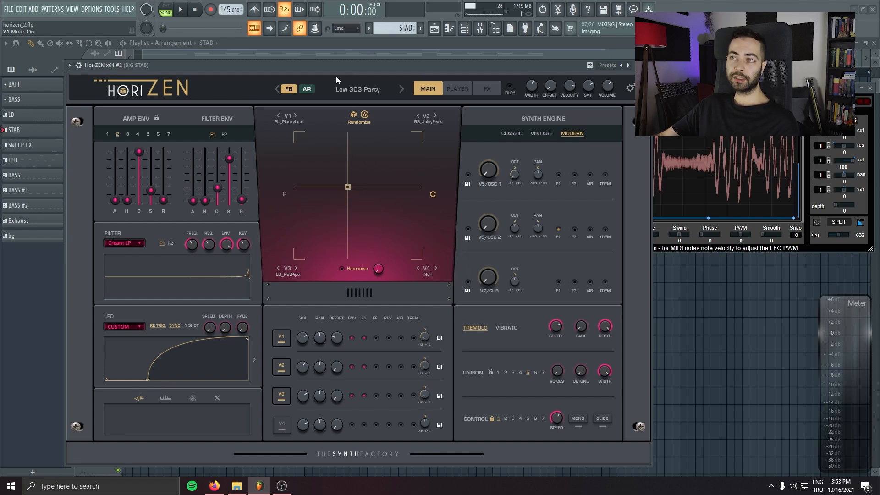
left_click_drag(349, 187, 298, 237)
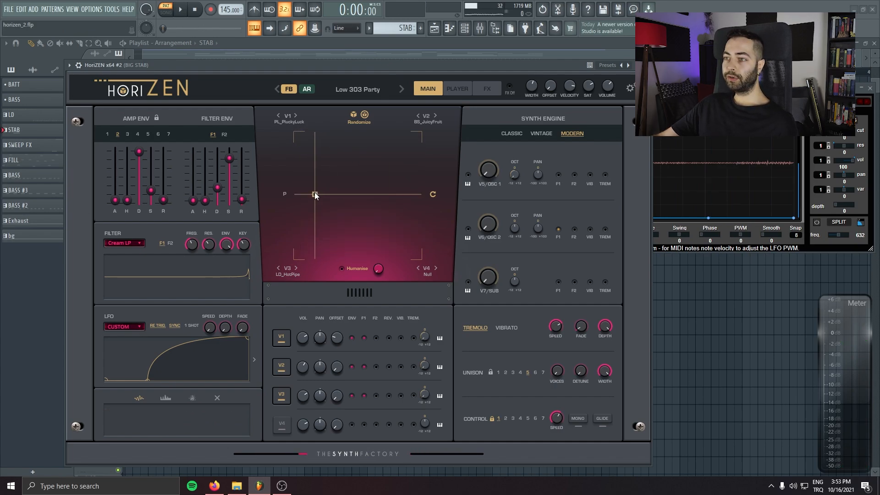
mouse_move(309, 180)
left_mouse_down()
mouse_move(314, 194)
mouse_move(309, 175)
mouse_move(317, 181)
left_mouse_up()
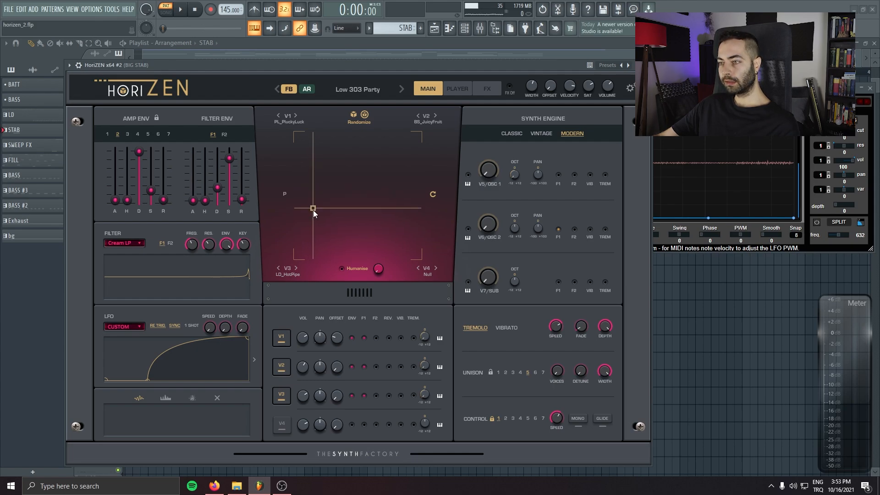
left_click_drag(314, 210, 310, 176)
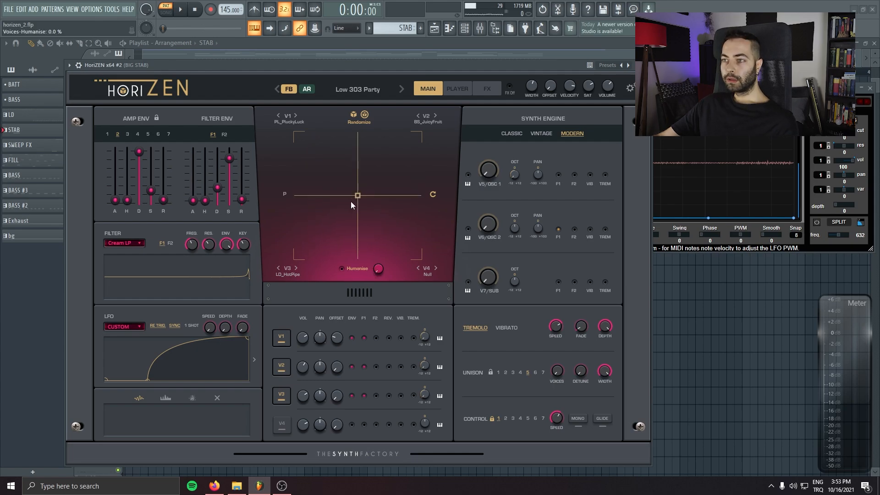
Record an XY pad movement along the V1–V3 side in HoriZEN, enable its playback and play the STAB pattern
left_click(284, 194)
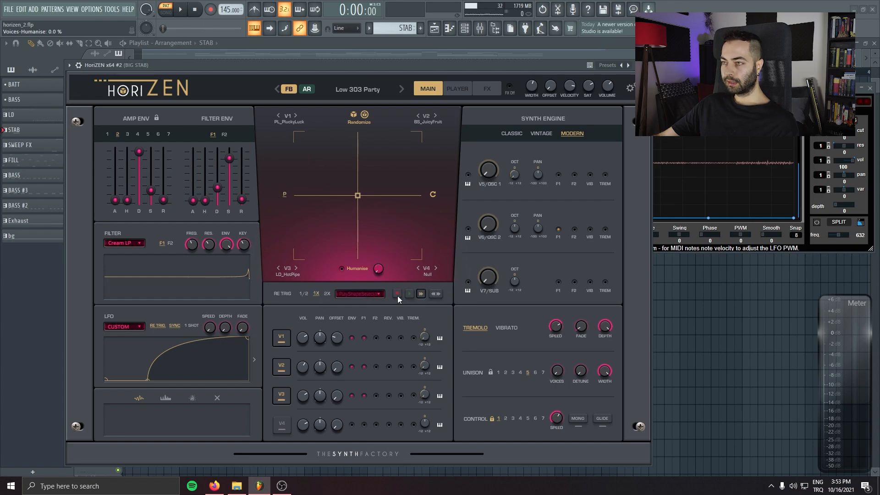
left_click_drag(358, 195, 305, 162)
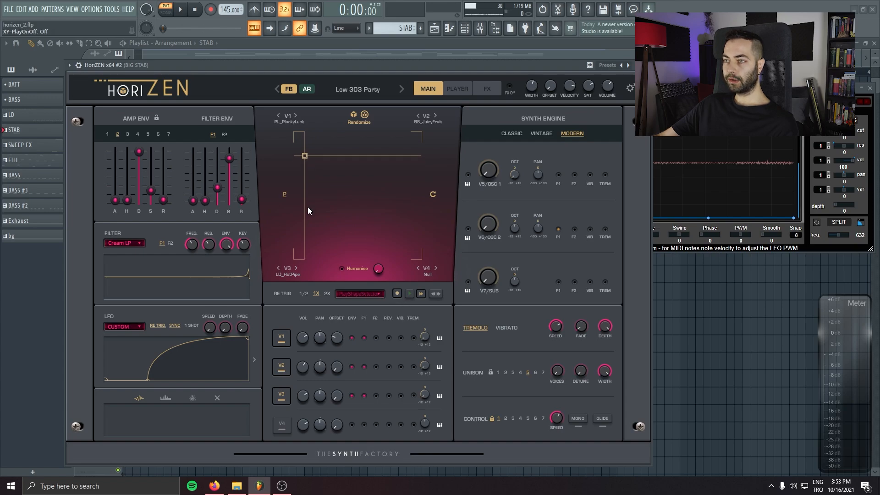
left_click(408, 296)
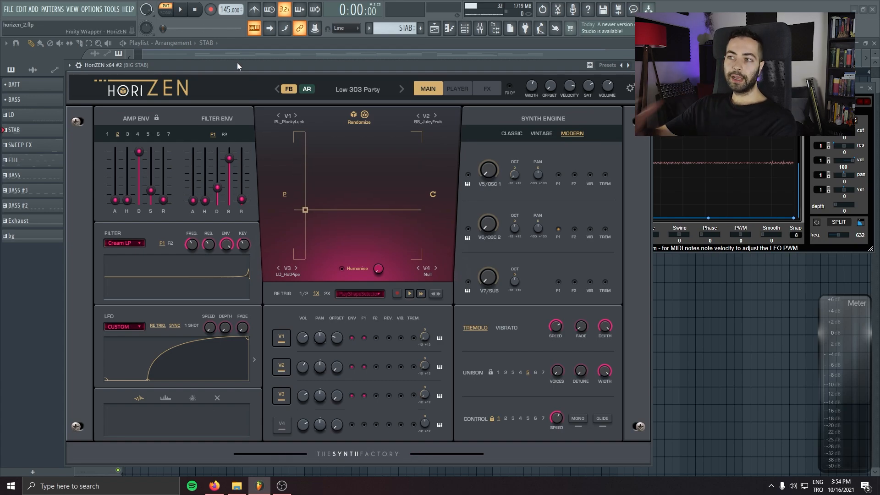
key("space")
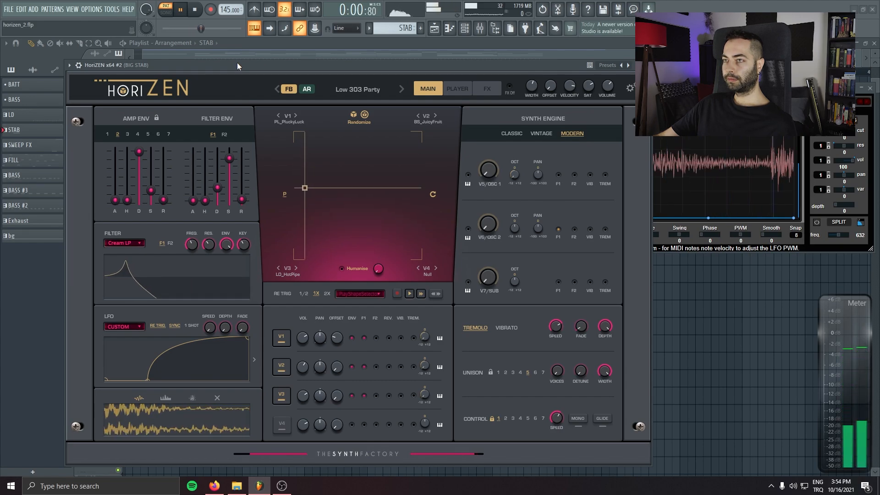
key("space")
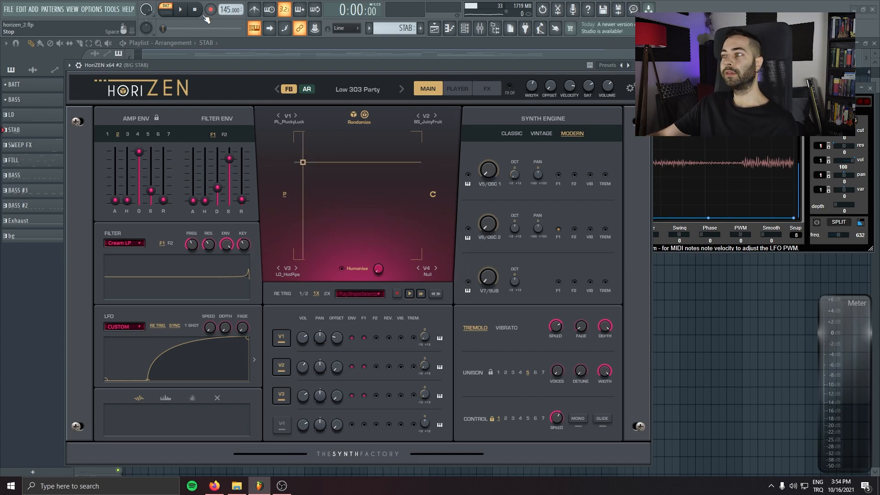
Close HoriZEN and inspect the FabFilter Pro-Q 3 and Fruity Reeverb settings on the BIG STAB mixer track
left_click(644, 66)
double_click(180, 154)
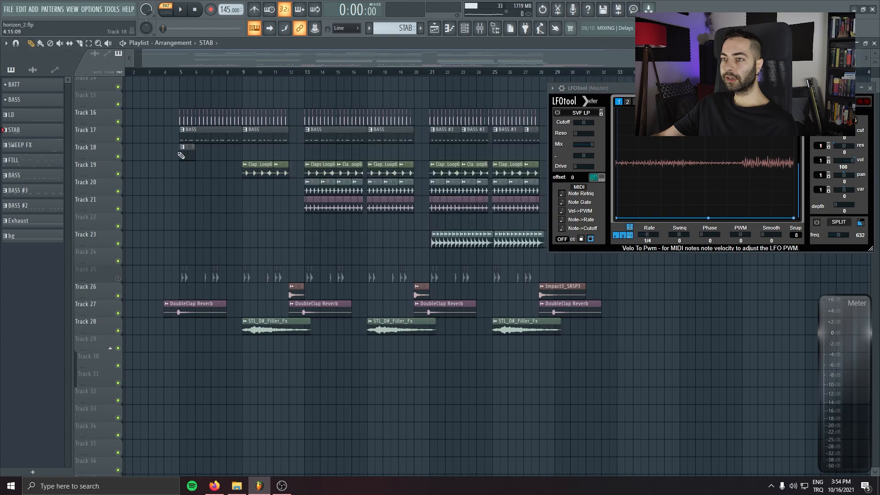
key("F9")
left_click(60, 281)
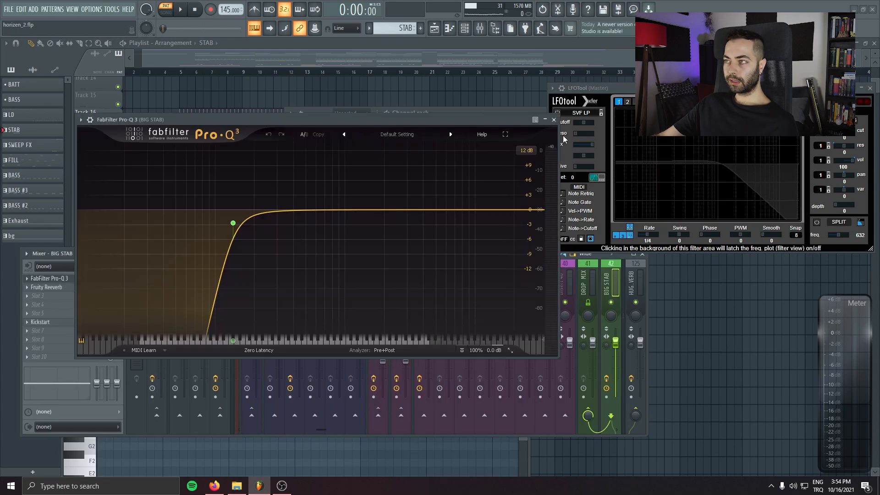
left_click(552, 120)
left_click(616, 274)
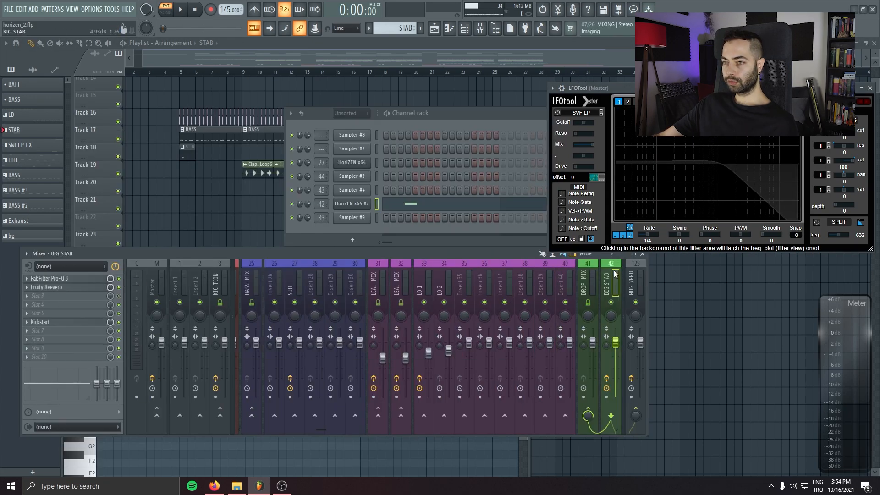
left_click(49, 287)
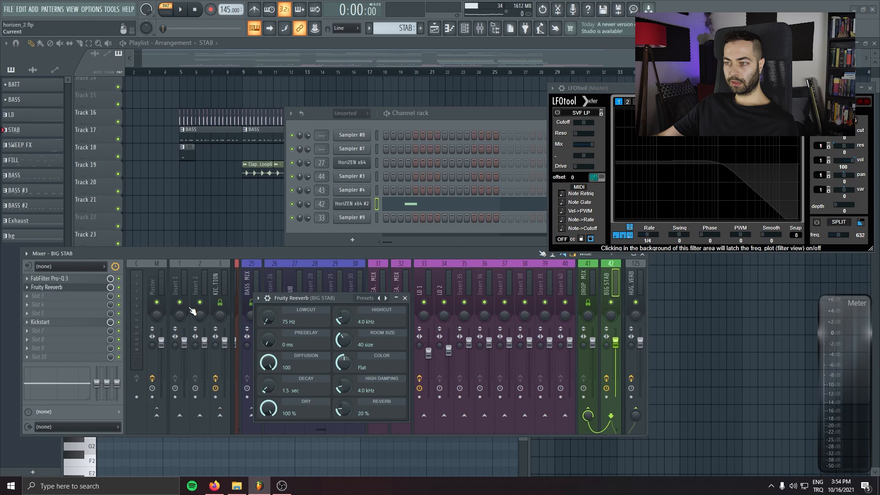
left_click(405, 299)
Repeat the STAB pattern clip every two bars from bar 5 across the arrangement and play the song from bar 5
middle_click(195, 240)
scroll(195, 240, "up", 4)
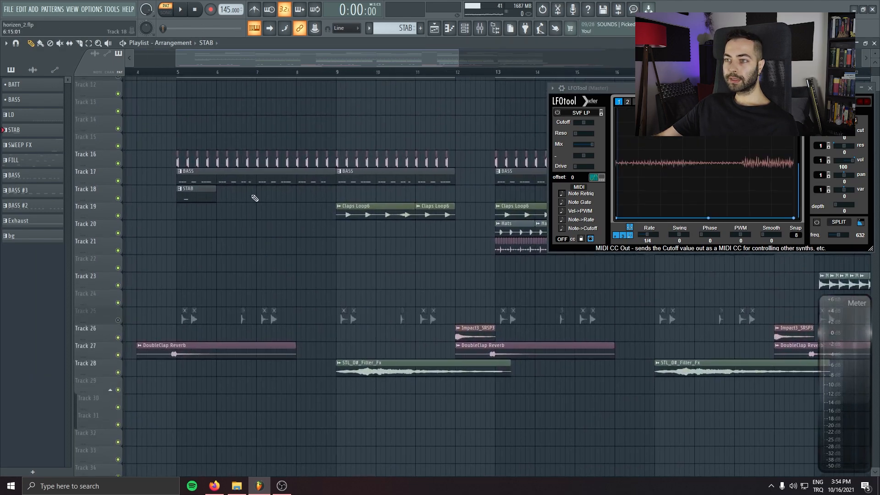
left_click(259, 197)
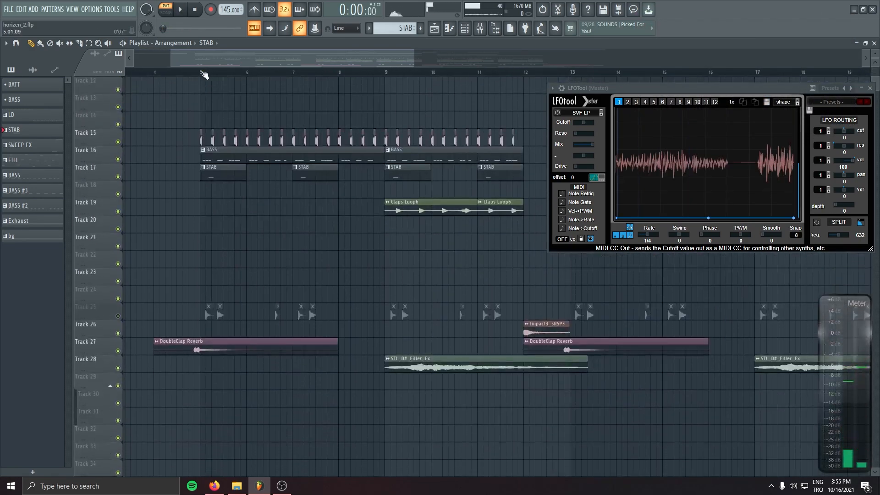
left_click(205, 72)
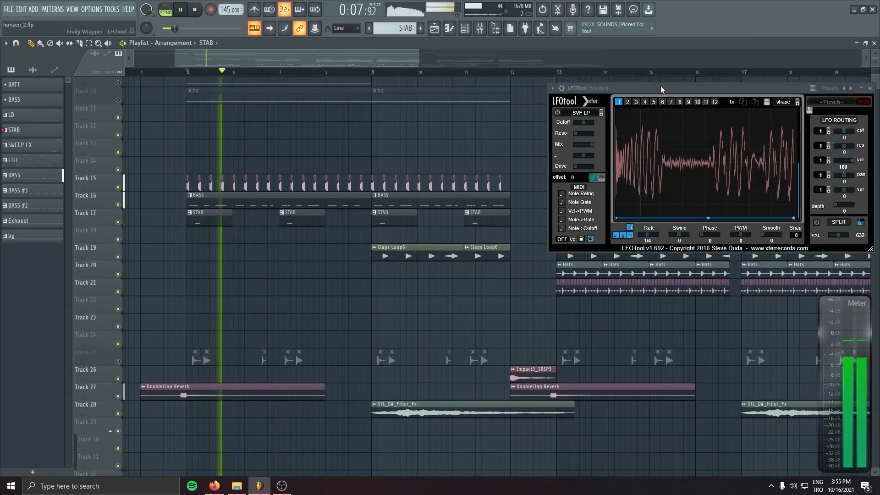
left_click_drag(661, 86, 634, 315)
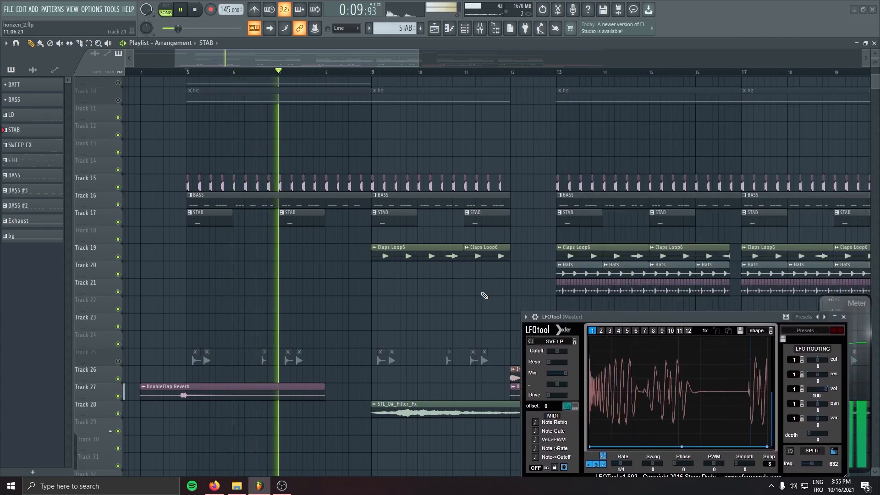
key("space")
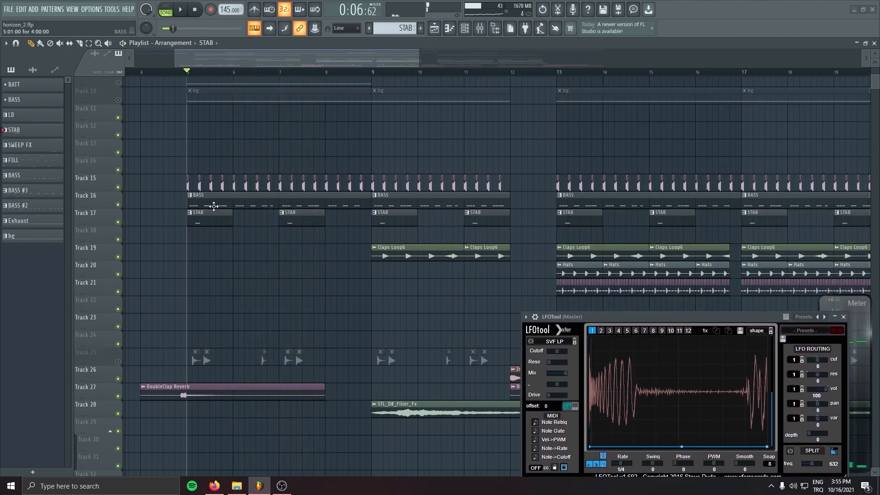
Unmute playlist track 25 and move the STAB clips' track directly above it while the song plays
left_click(115, 361)
key("space")
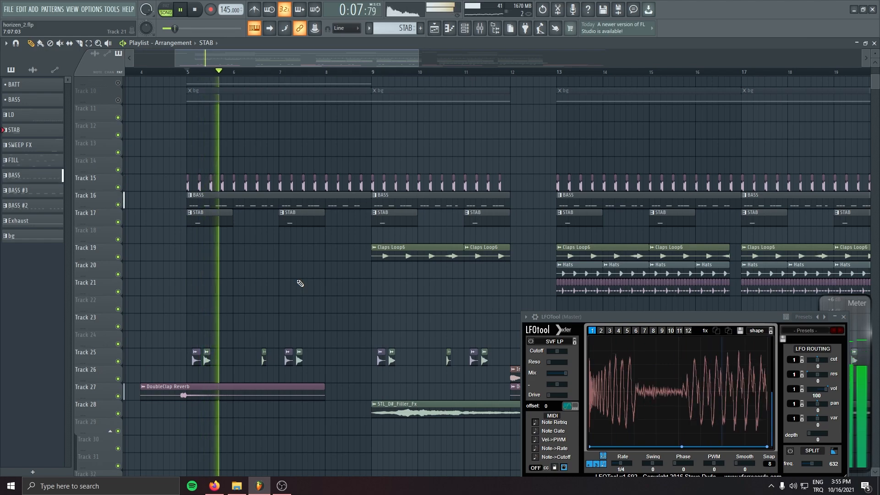
left_click_drag(98, 213, 106, 339)
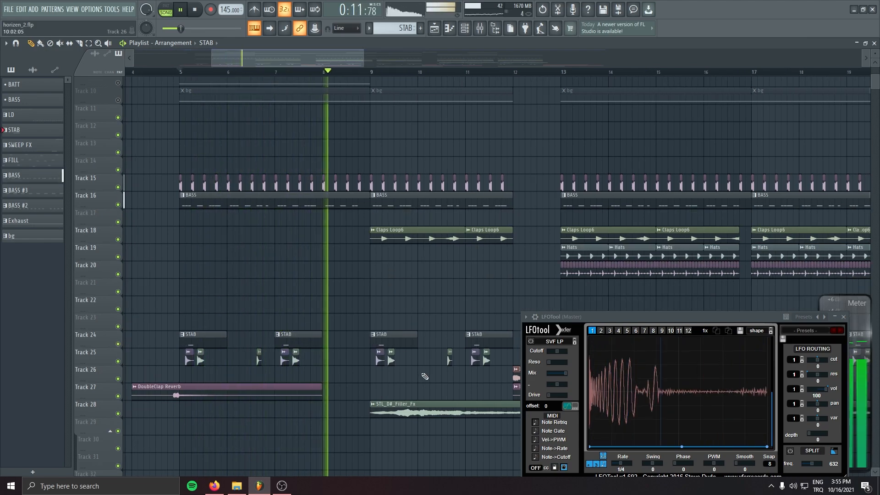
Follow the song's playback with the STAB clips through the arrangement and save the project
scroll(428, 369, "up", 3)
left_click_drag(427, 370, 338, 329)
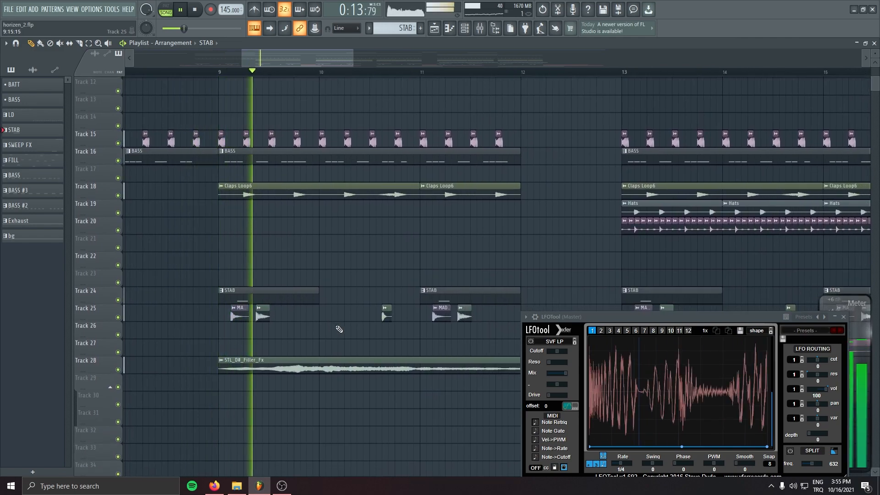
left_click_drag(340, 316, 160, 297)
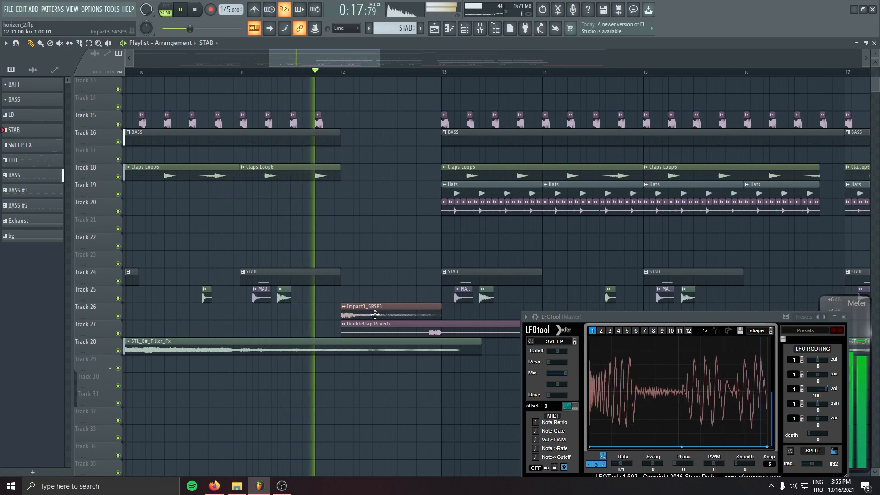
key("ctrl+s")
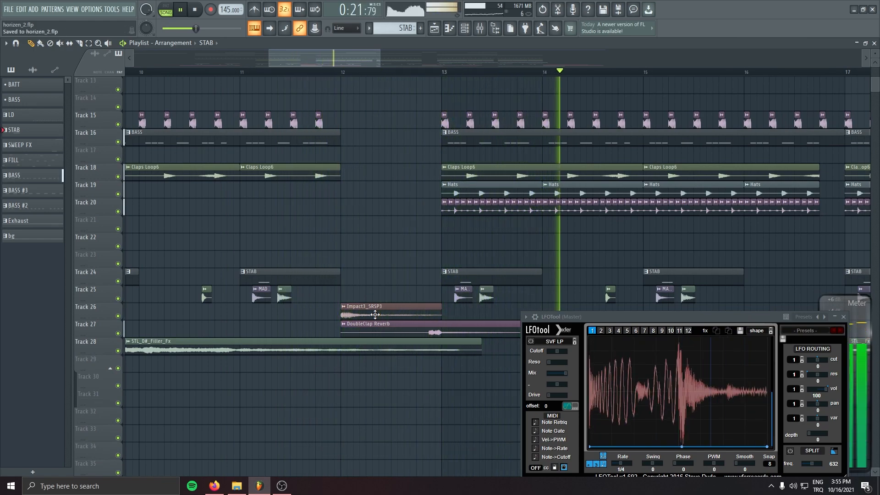
left_click_drag(375, 315, 71, 284)
left_click_drag(416, 251, 344, 275)
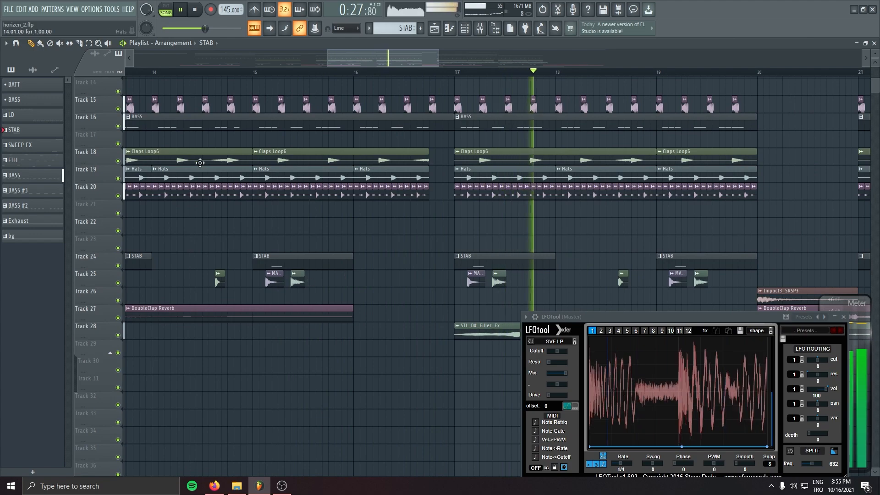
scroll(324, 344, "down", 5, "ctrl")
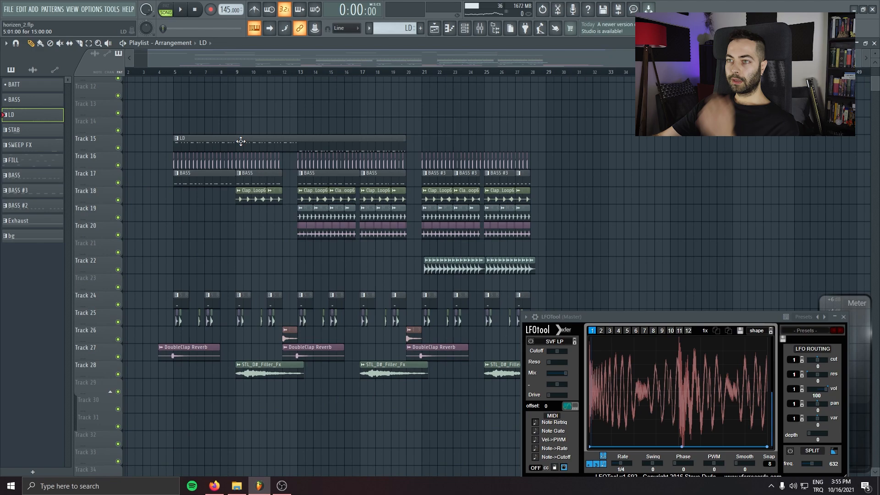
Open the LD pattern from the playlist and view Sampler #9's notes in the piano roll
double_click(181, 138)
left_click(389, 222)
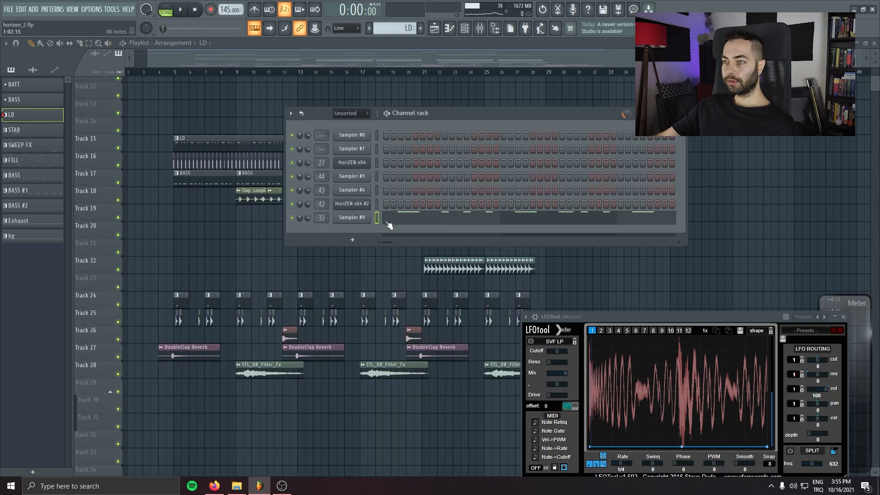
left_click(418, 214)
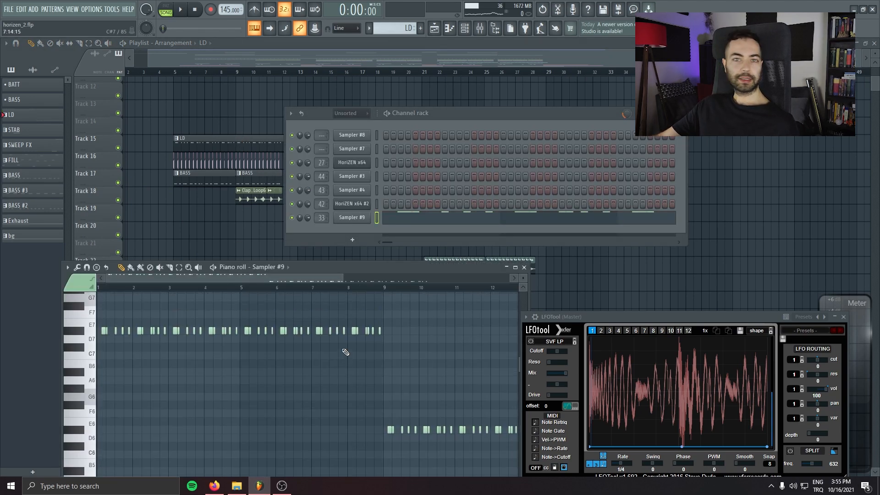
left_click(524, 268)
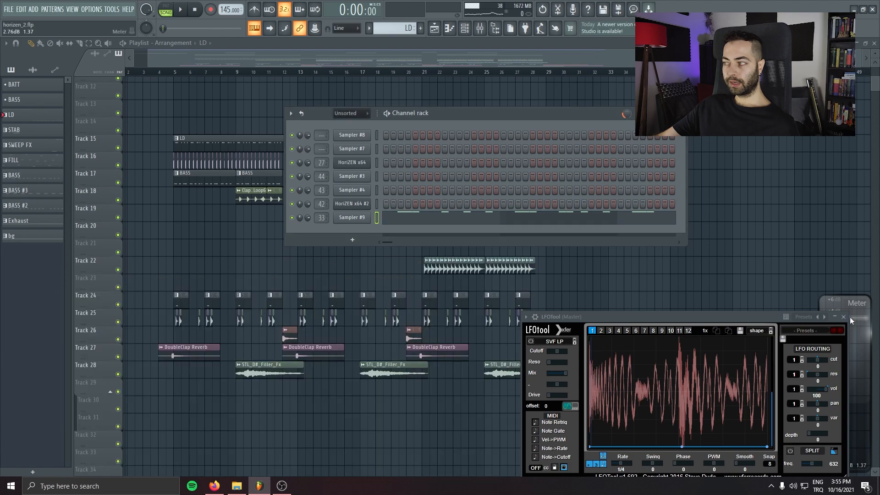
Replace Sampler #9 with HoriZEN, load the Maddy Lead preset from the custom bank and close the preset browser
key("F9")
left_click(366, 222)
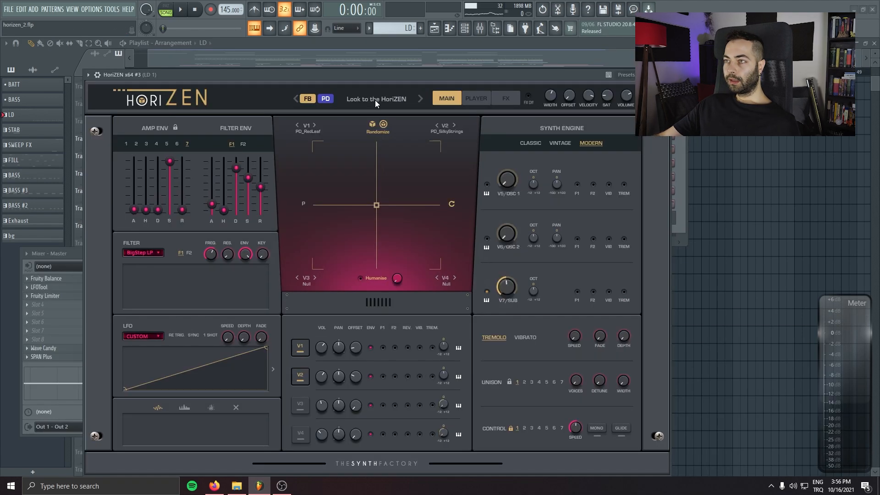
left_click(375, 100)
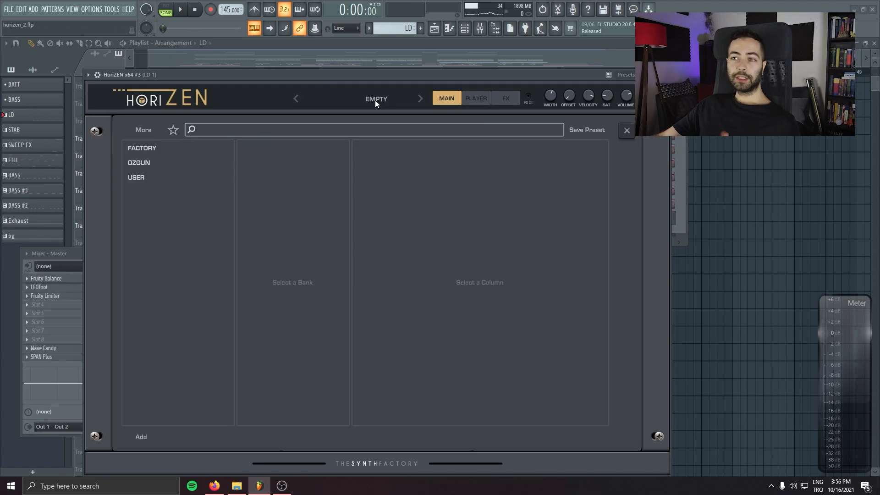
left_click(173, 164)
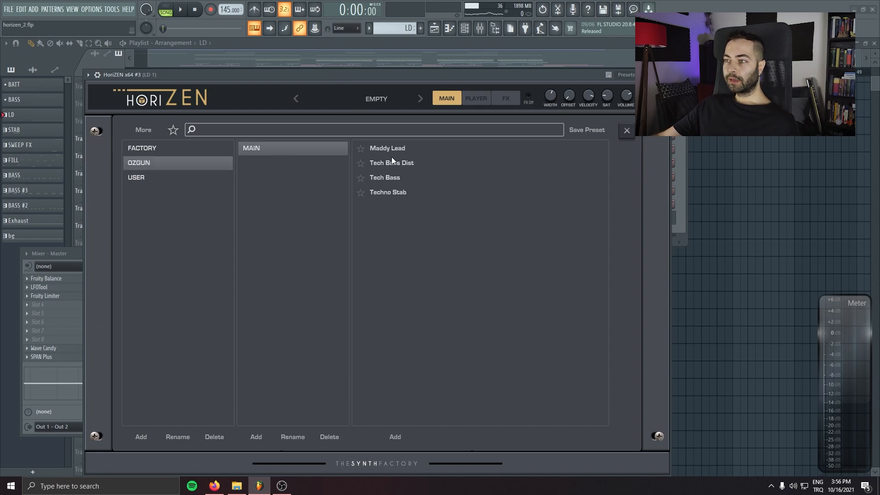
left_click(384, 150)
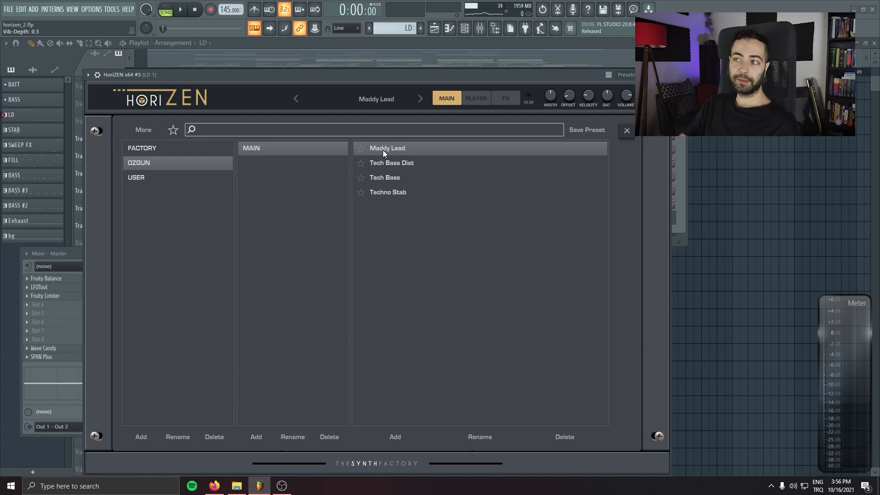
left_click(368, 98)
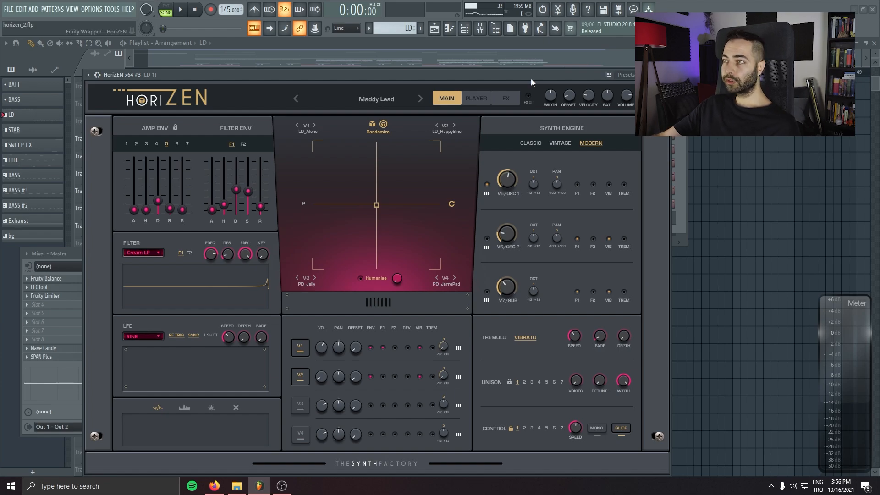
Audition the Maddy Lead sound and review its settings on HoriZEN's main, FX and player pages
left_click_drag(395, 76, 400, 69)
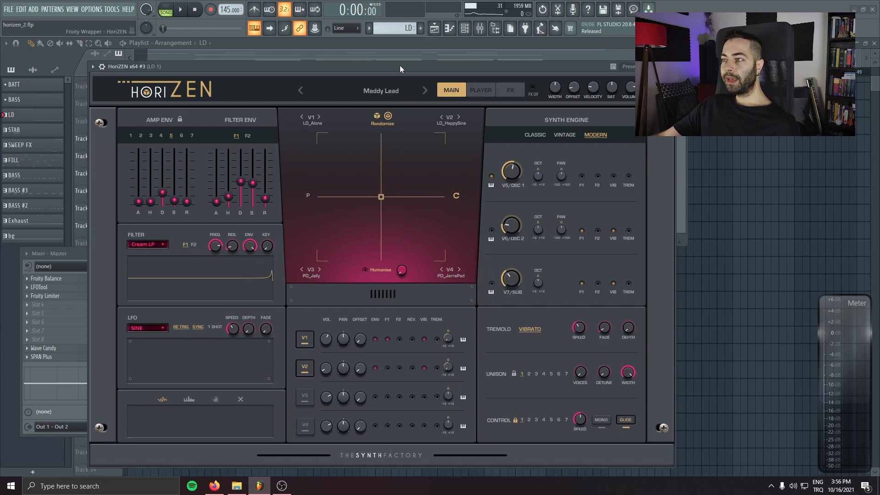
key("d")
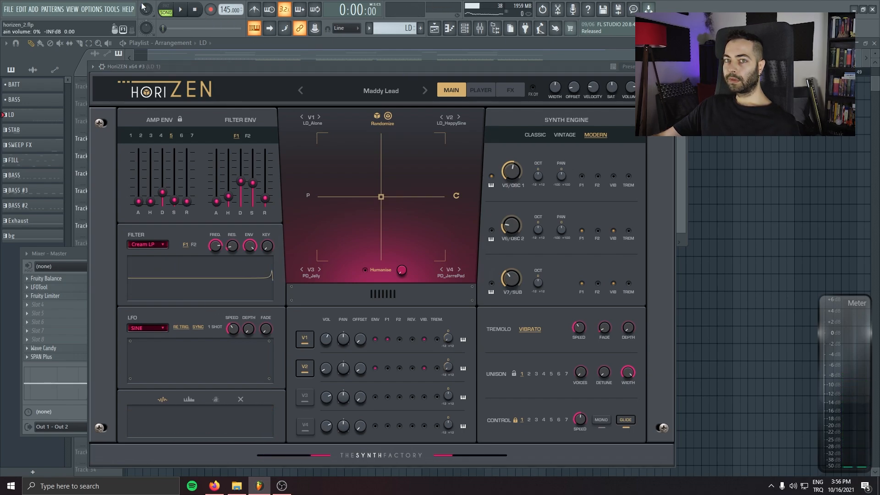
left_click(518, 90)
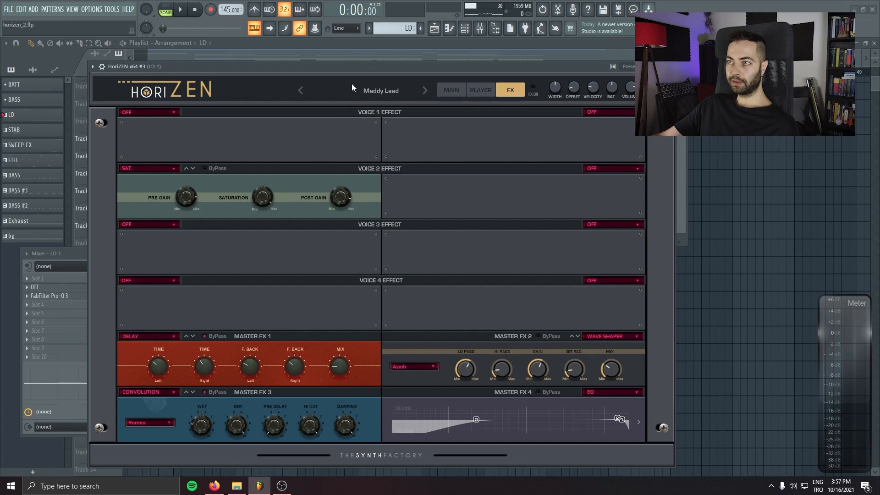
left_click_drag(355, 71, 401, 60)
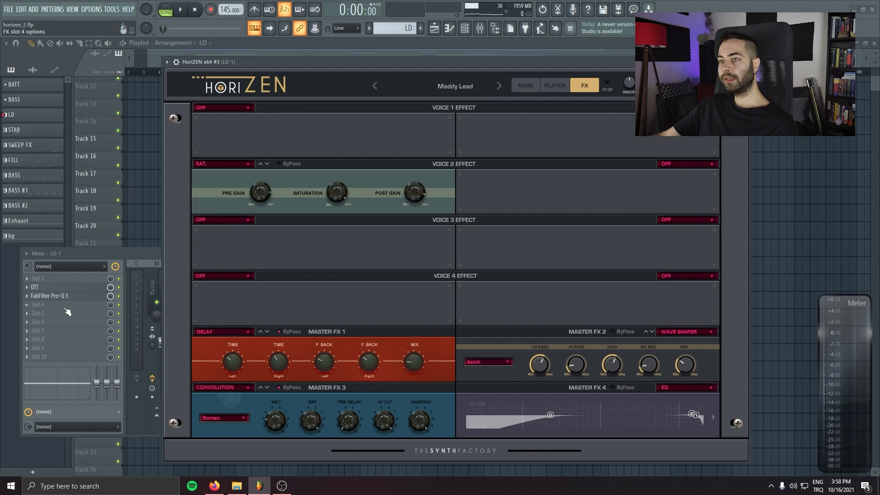
left_click_drag(463, 62, 448, 57)
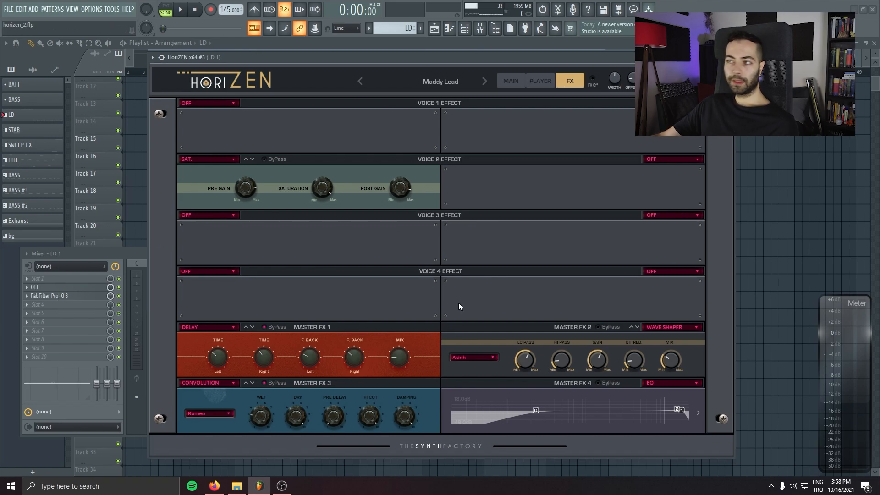
left_click(534, 87)
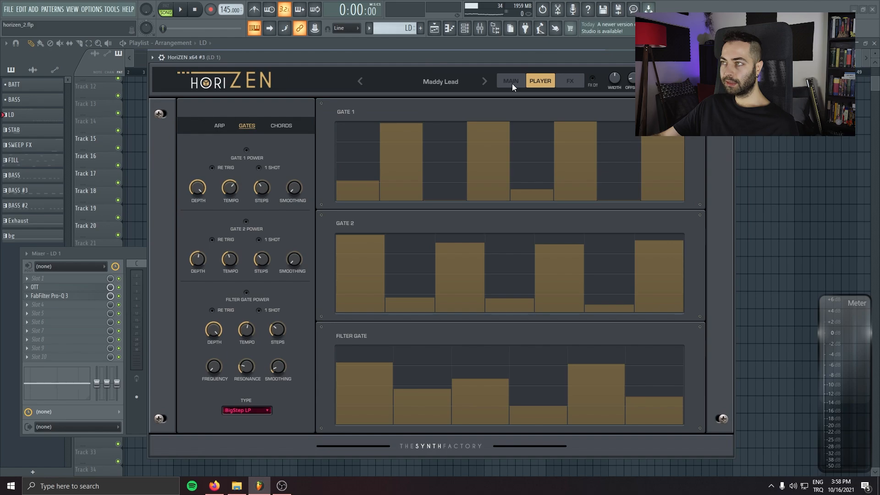
left_click(513, 83)
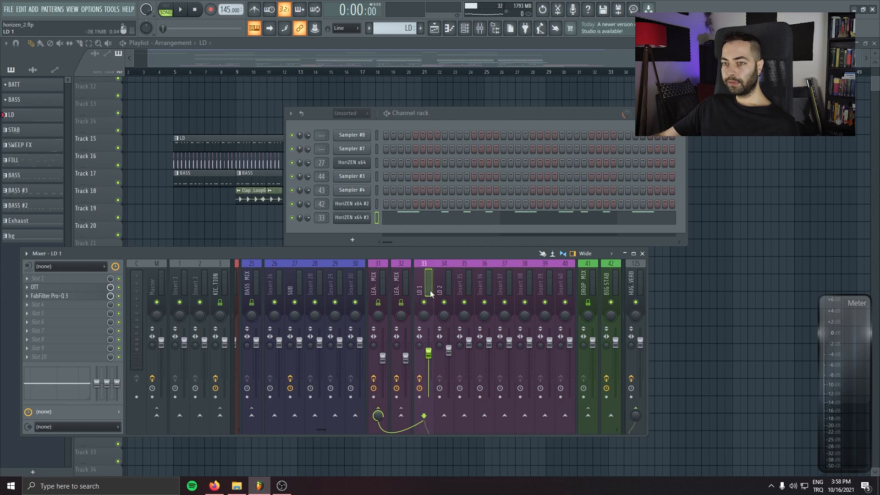
Inspect the OTT and FabFilter Pro-Q 3 settings on the LD 1 mixer track and close both plugins
left_click(50, 288)
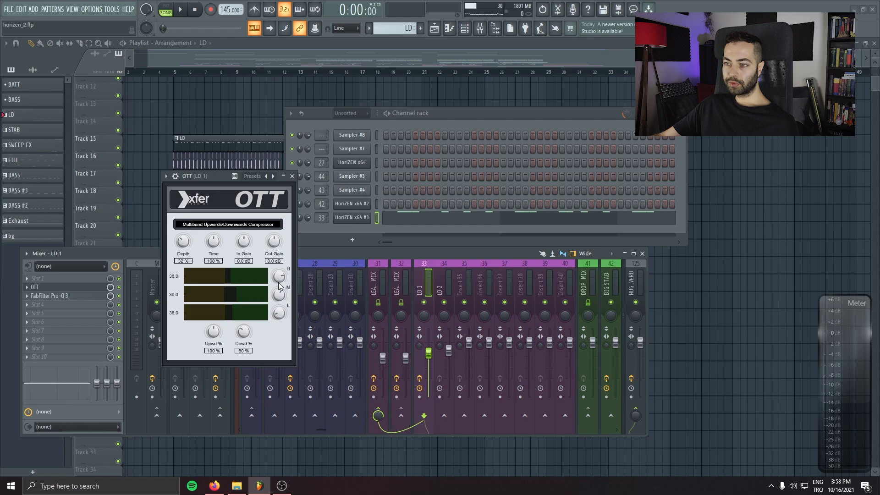
left_click(292, 176)
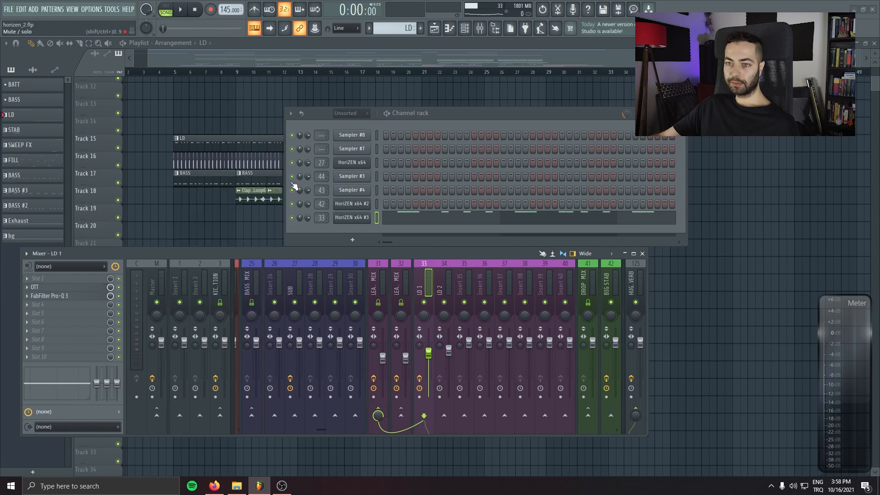
left_click(85, 298)
left_click(555, 120)
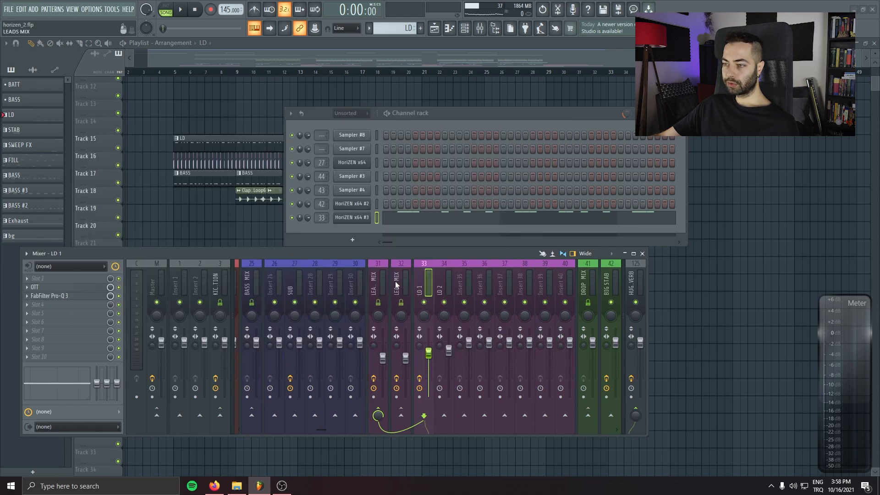
Inspect the CamelCrusher, PanCake2, EchoBoy and ValhallaRoom settings on the LEADS MIX mixer track, and close the open windows
left_click(376, 286)
left_click(61, 289)
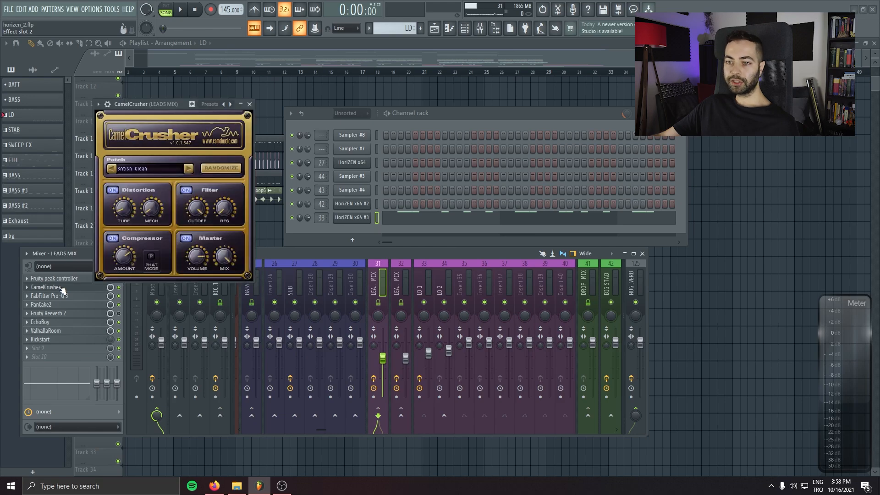
left_click(62, 289)
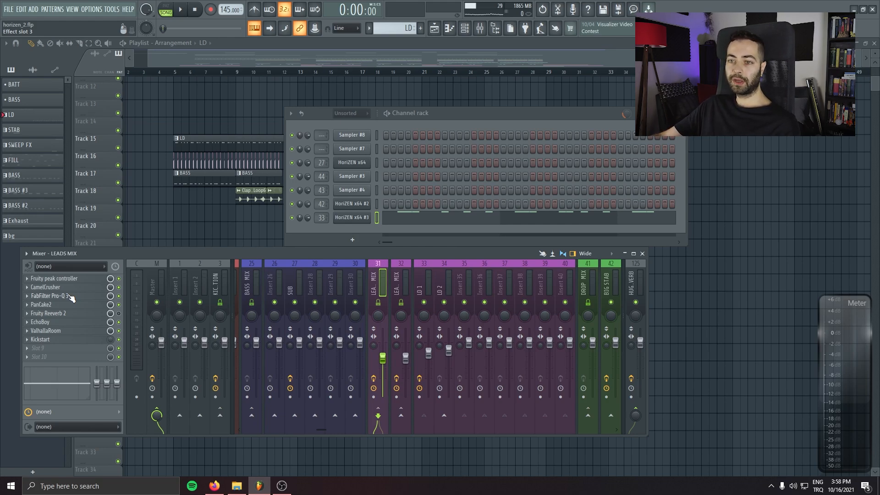
left_click(71, 305)
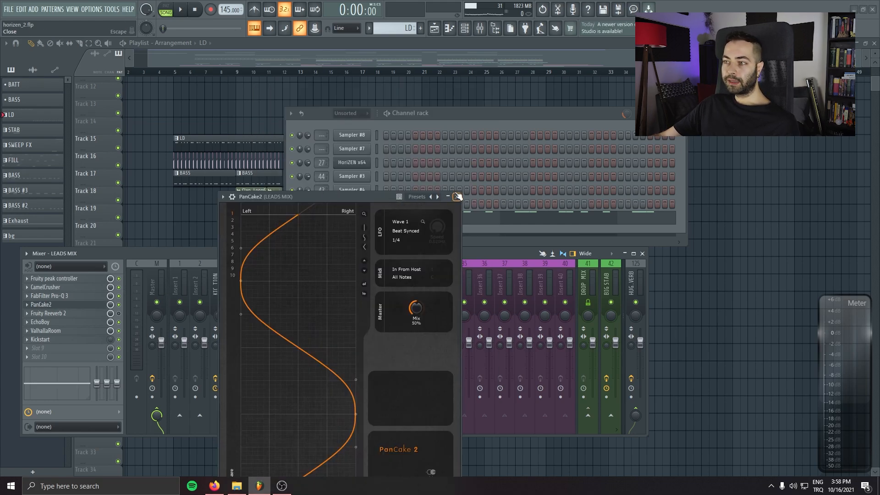
left_click(458, 197)
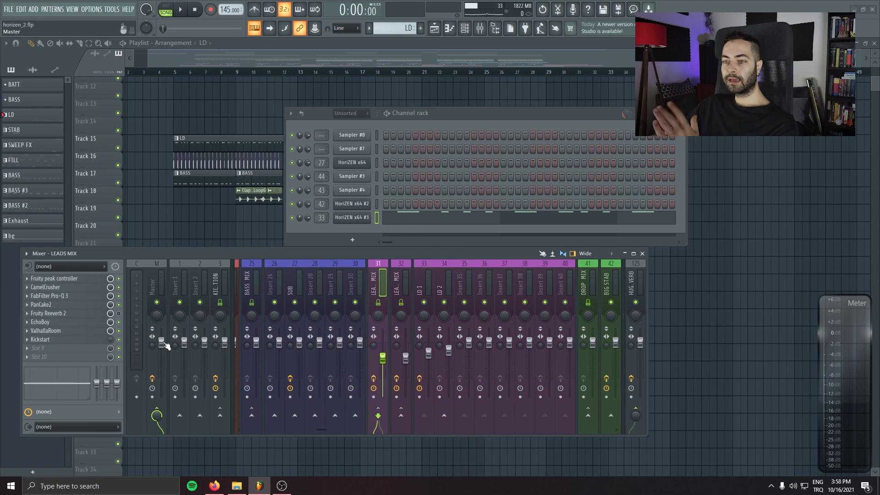
left_click(78, 323)
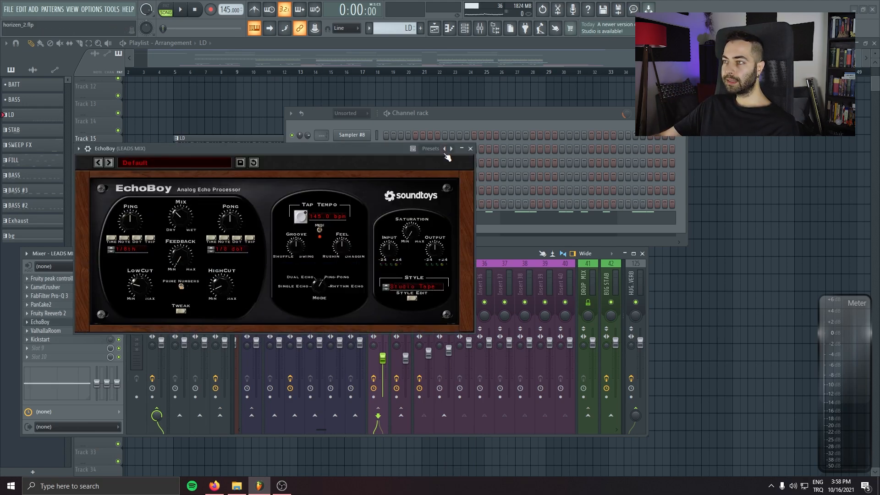
left_click(470, 149)
left_click(60, 331)
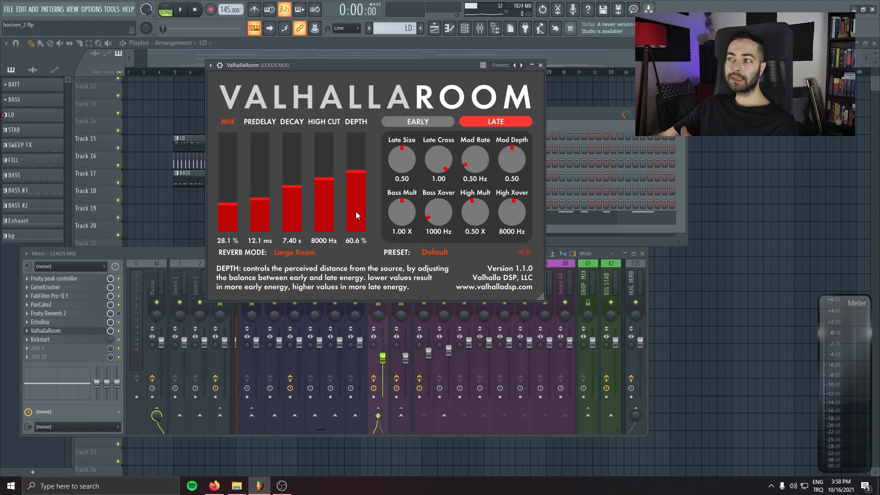
key("F12")
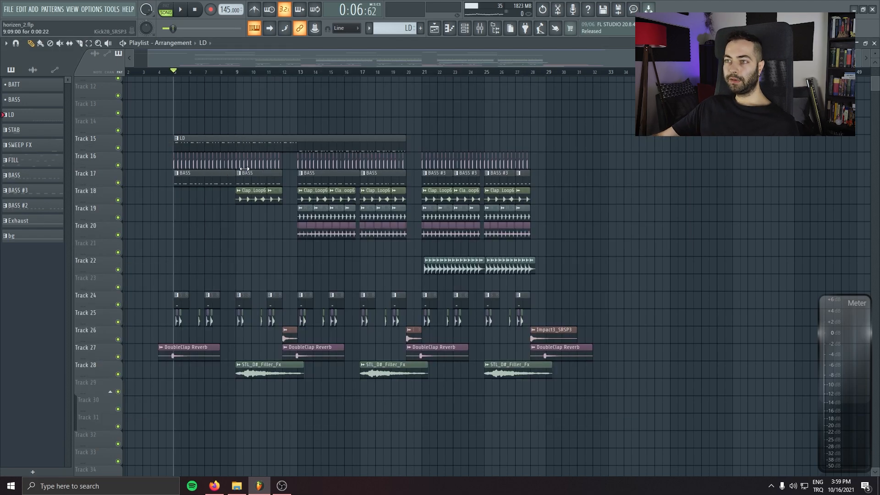
View the LD pattern's notes in the piano roll and play the arrangement to hear the lead in context
double_click(257, 146)
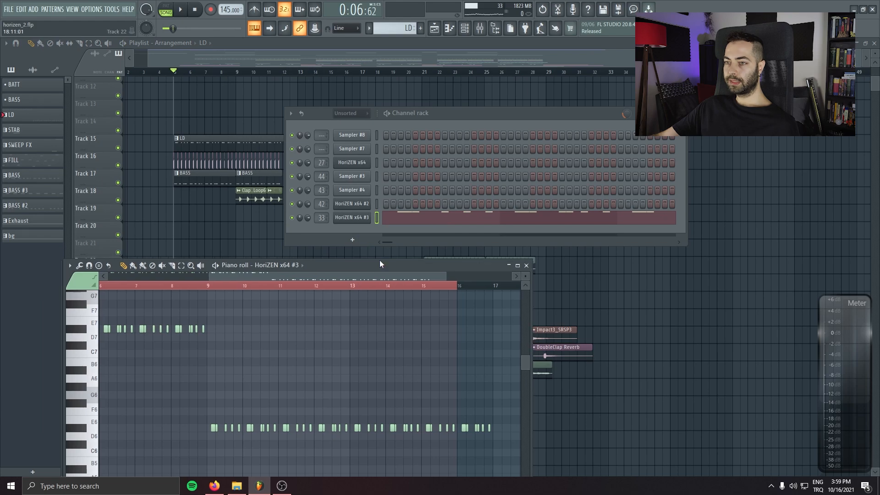
left_click_drag(379, 260, 434, 197)
left_click_drag(313, 278, 448, 288)
key("space")
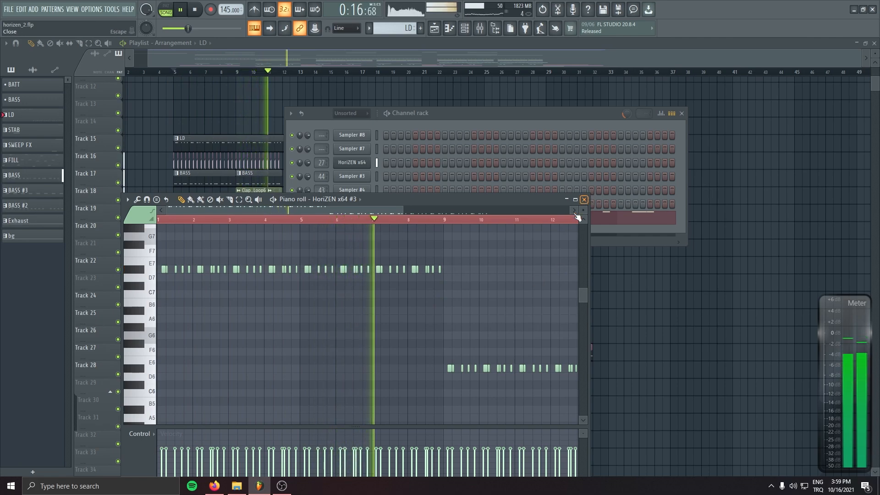
left_click(682, 113)
left_click(722, 251)
left_click(719, 250)
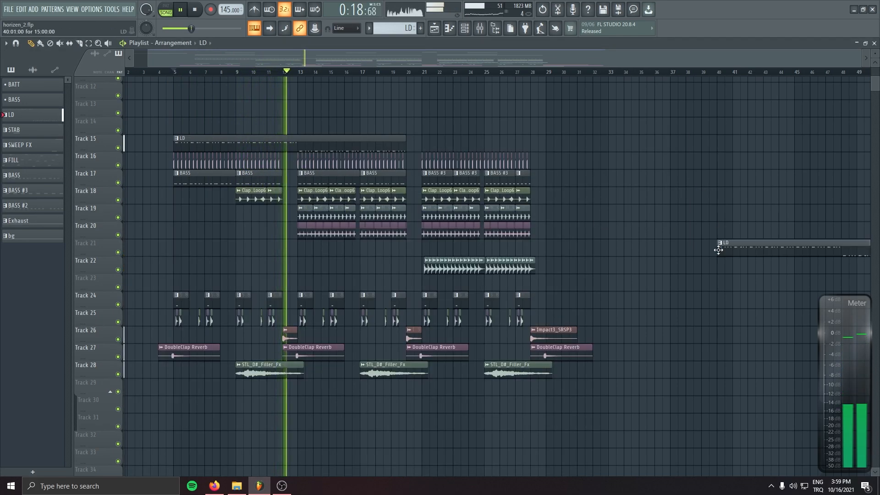
right_click(722, 251)
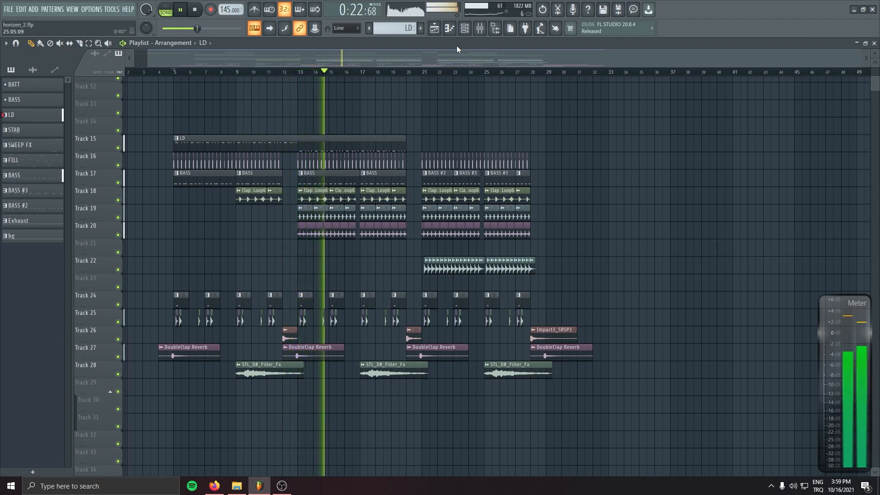
key("space")
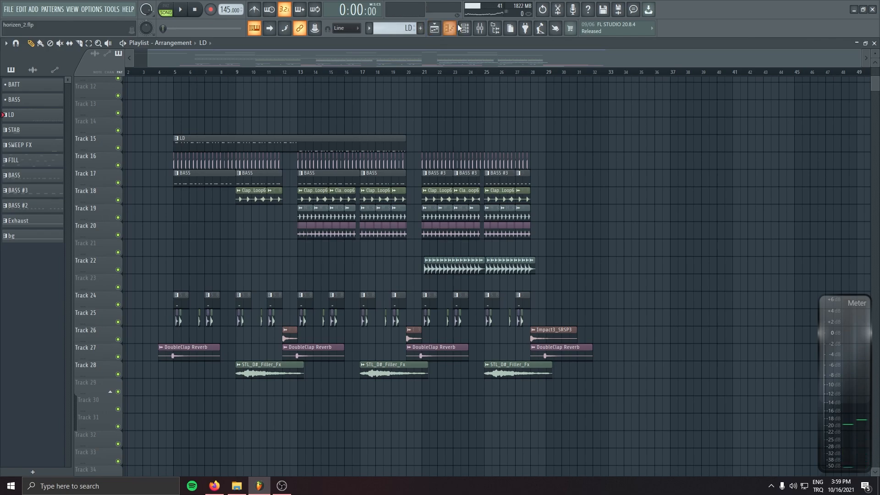
Return the playhead to bar 5 and insert an empty playlist track directly below the LD clip's track
left_click(181, 72)
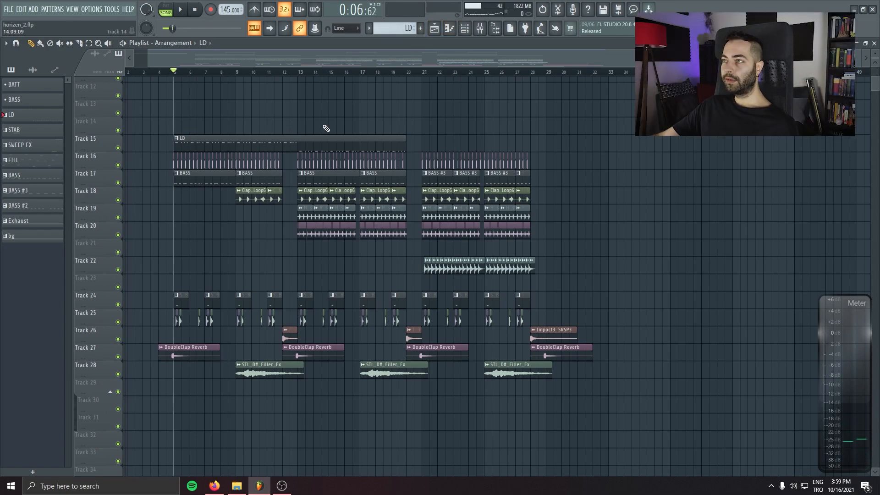
double_click(247, 144)
key("Escape")
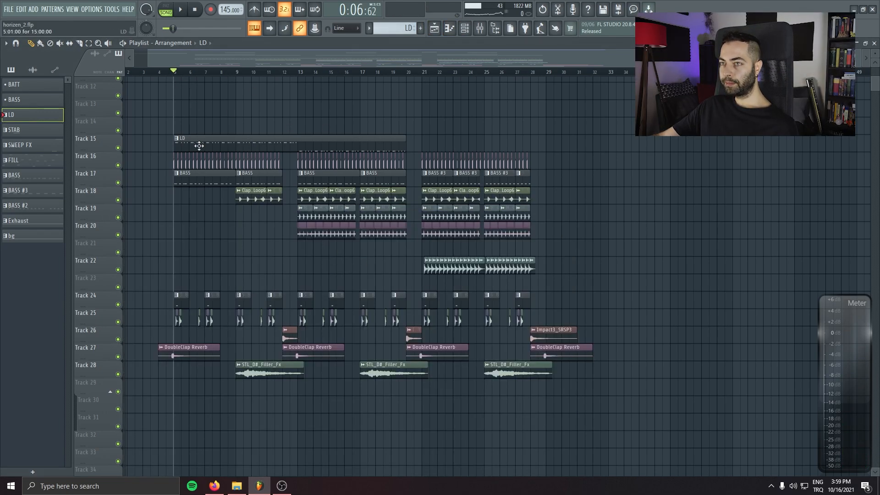
left_click_drag(189, 171, 178, 239)
scroll(178, 239, "down", 5)
right_click(105, 117)
left_click(137, 284)
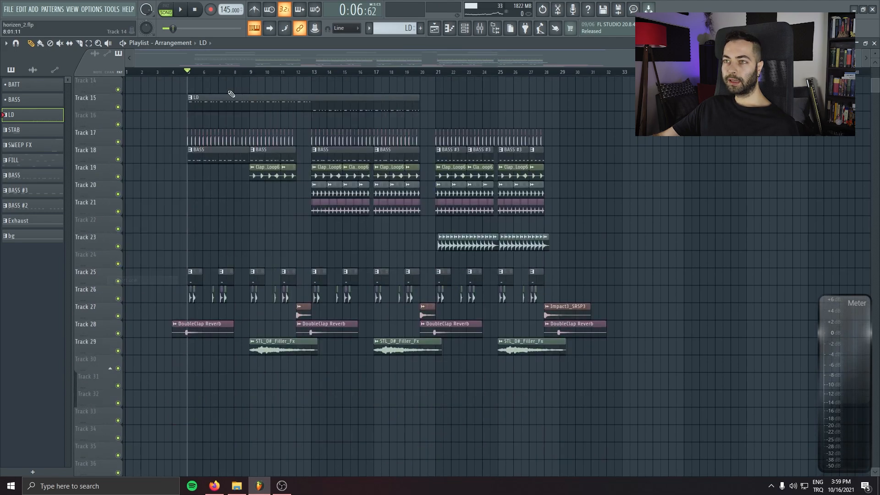
Select bars 5 to 21 and create an automation clip for the channel pitch of HoriZEN x64 #3
left_click_drag(188, 74, 435, 73)
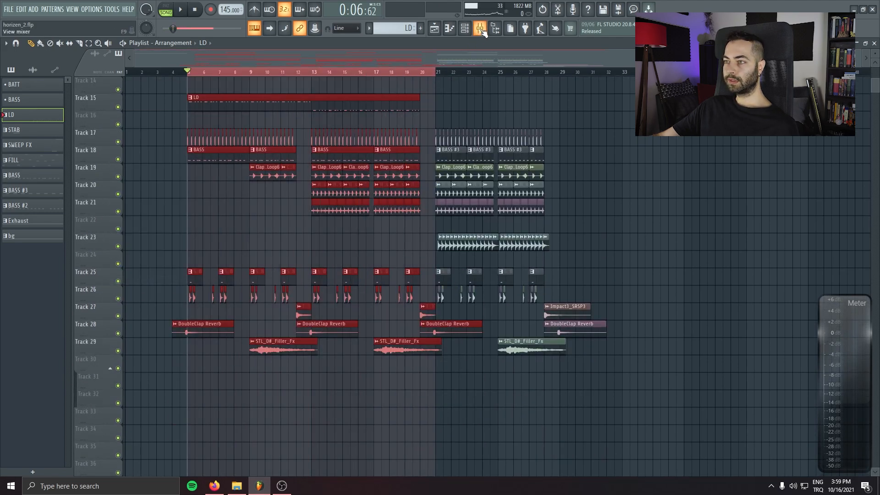
key("F9")
key("F6")
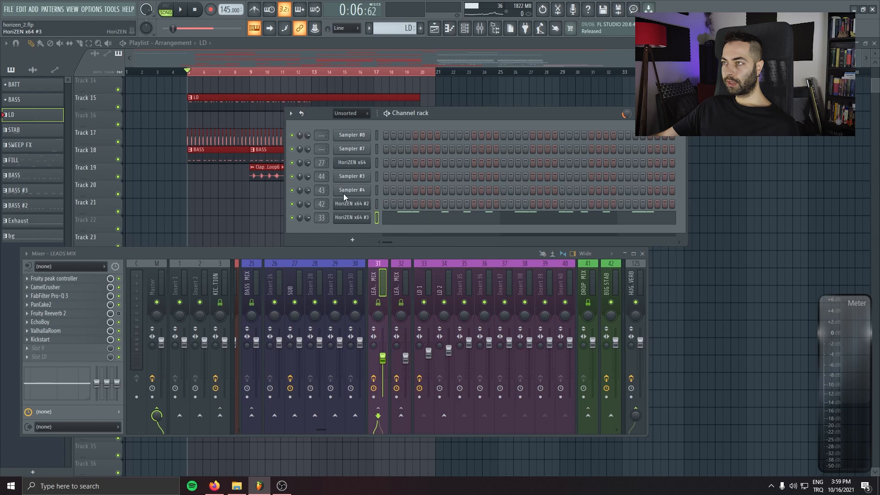
left_click(352, 217)
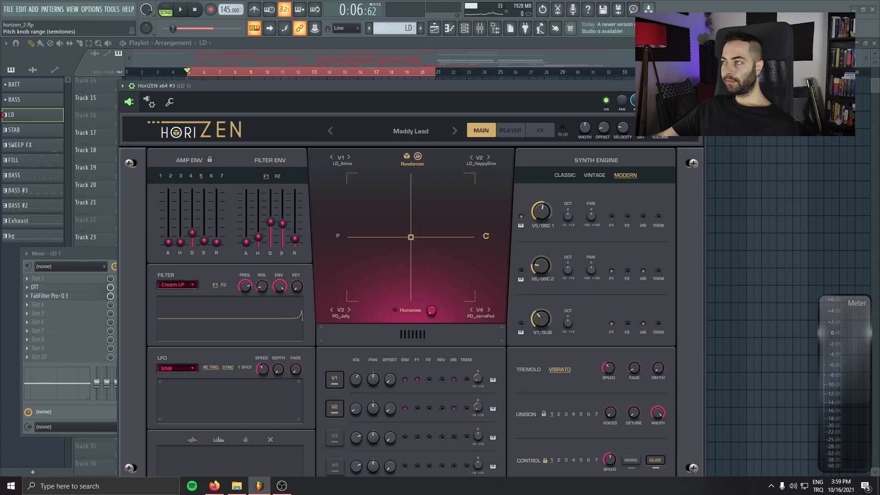
right_click(655, 101)
left_click(680, 168)
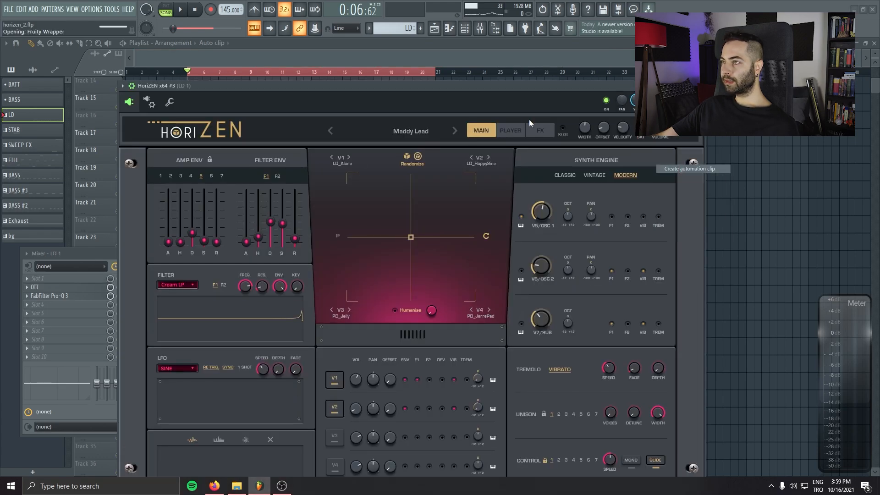
left_click_drag(494, 87, 487, 48)
Shape a pitch ramp in the automation clip from 50% in mid-bar 6 to a peak at bar 7, dropping straight back to 50%
right_click(174, 188)
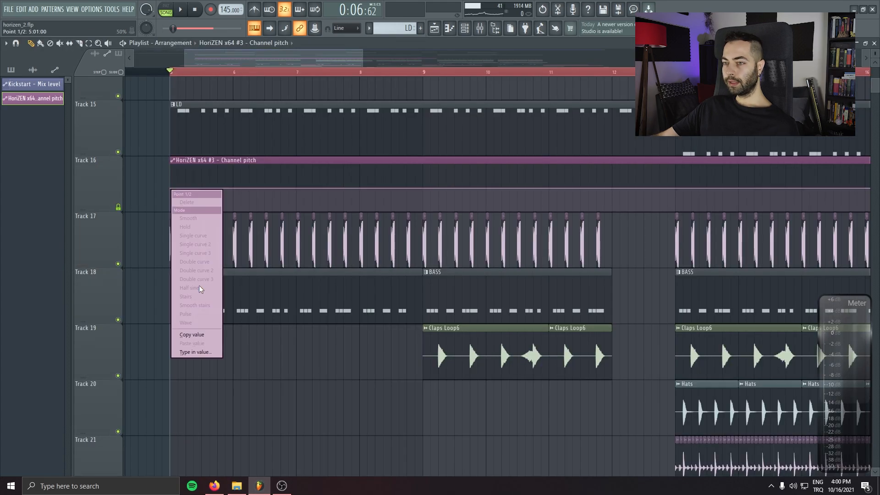
left_click(202, 335)
left_click_drag(252, 182, 262, 214)
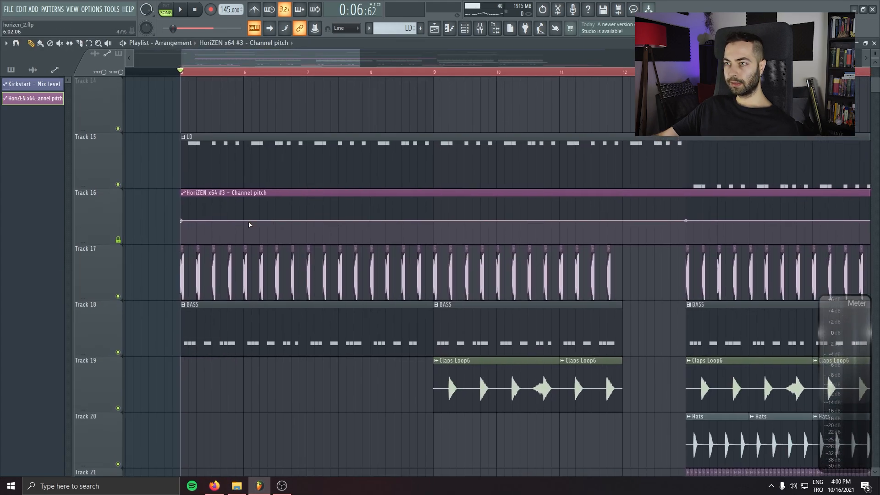
key("space")
left_click(276, 220)
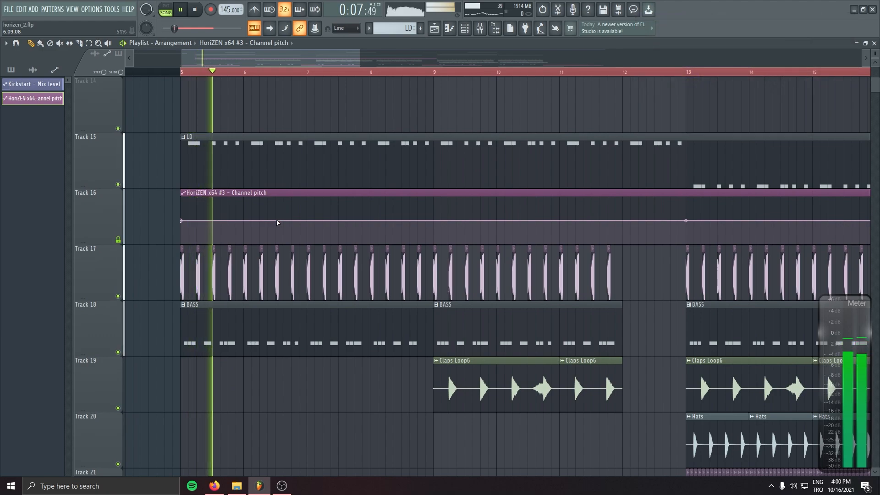
right_click(276, 221)
left_click(316, 366)
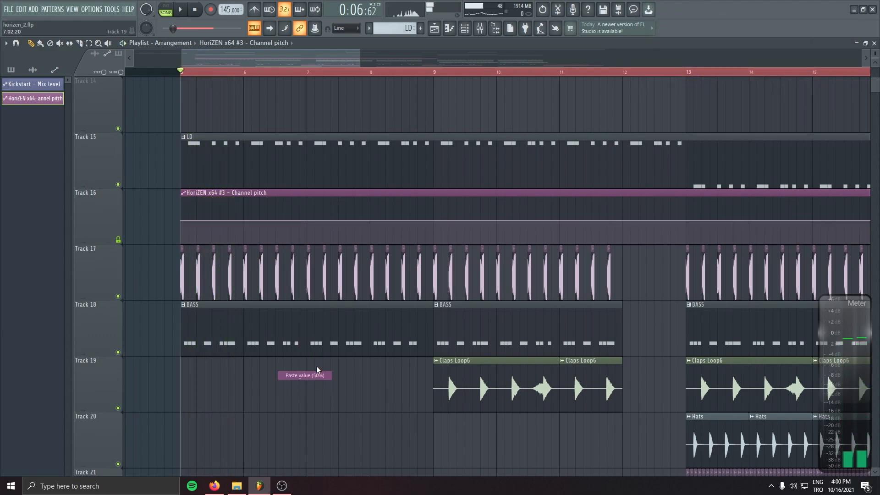
right_click(308, 197)
right_click(308, 221)
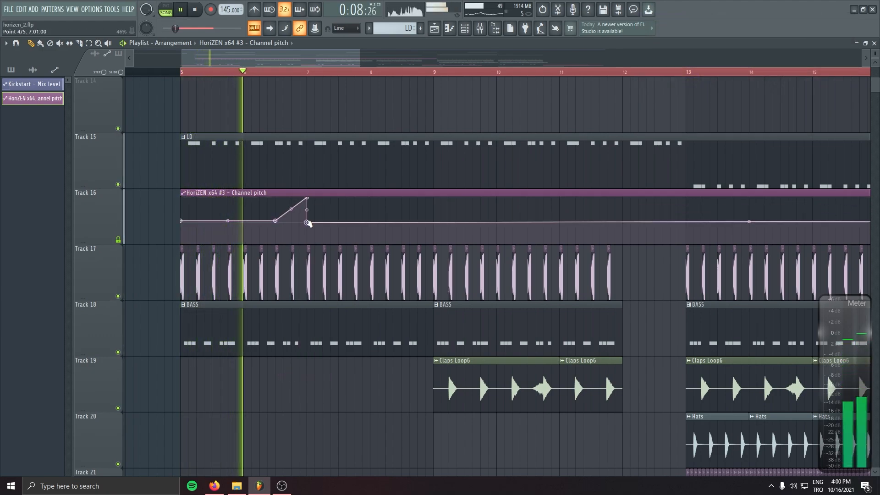
right_click(307, 222)
left_click(331, 378)
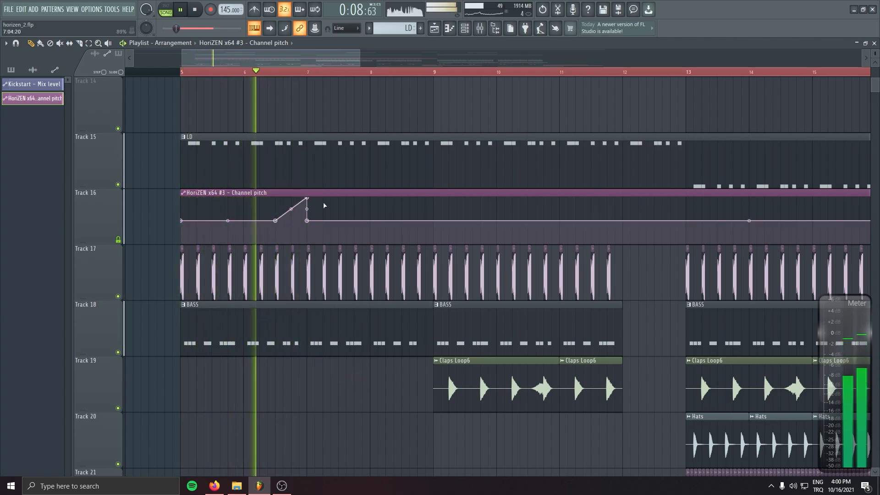
Review the pitch range on the HoriZEN x64 #3 channel and replay the lead with its pitch automation
left_click(466, 29)
key("space")
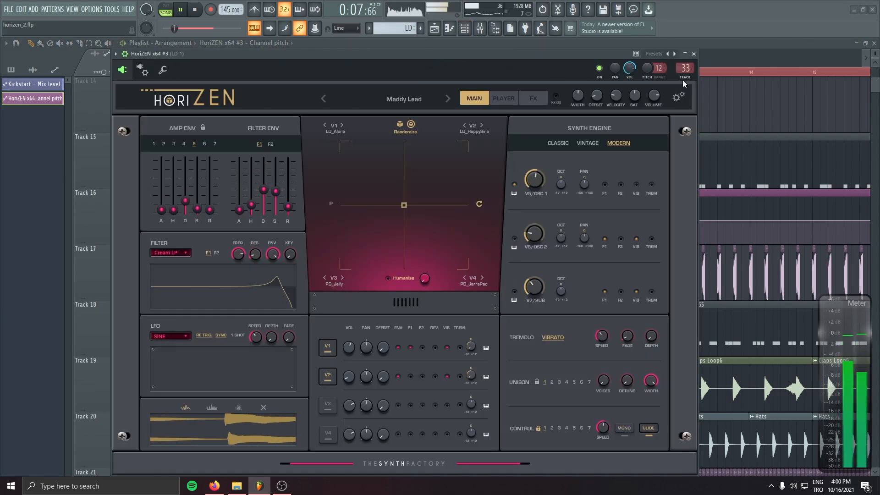
left_click(695, 54)
left_click(682, 112)
key("space")
key("space")
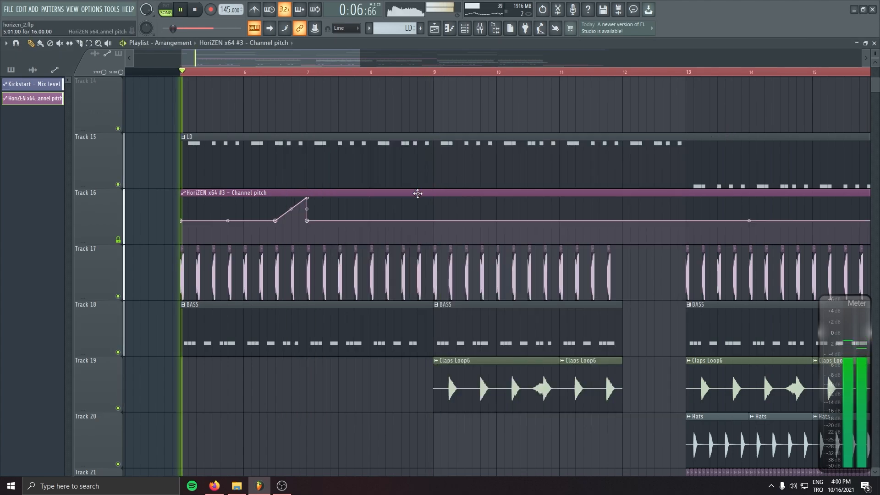
Add a second pitch ramp from 50% in mid-bar 8 to 100% at bar 9, dropping straight back to 50%
right_click(403, 221)
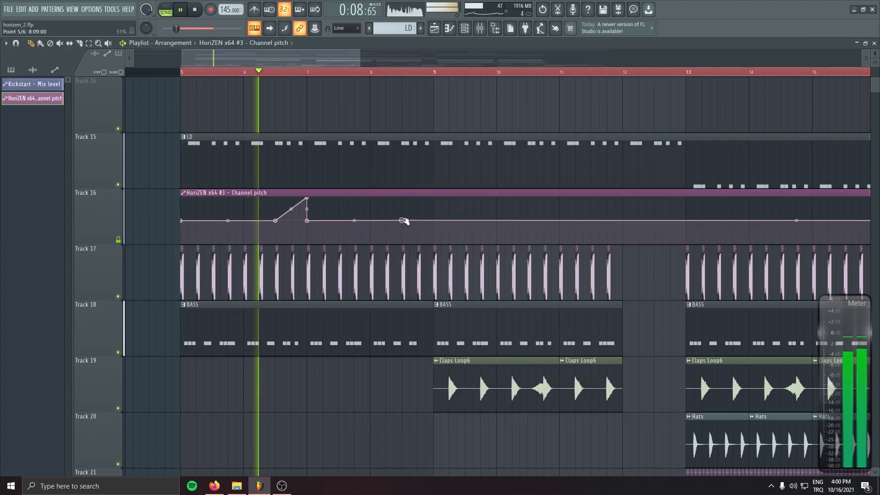
right_click(403, 222)
left_click(442, 375)
right_click(435, 197)
right_click(439, 222)
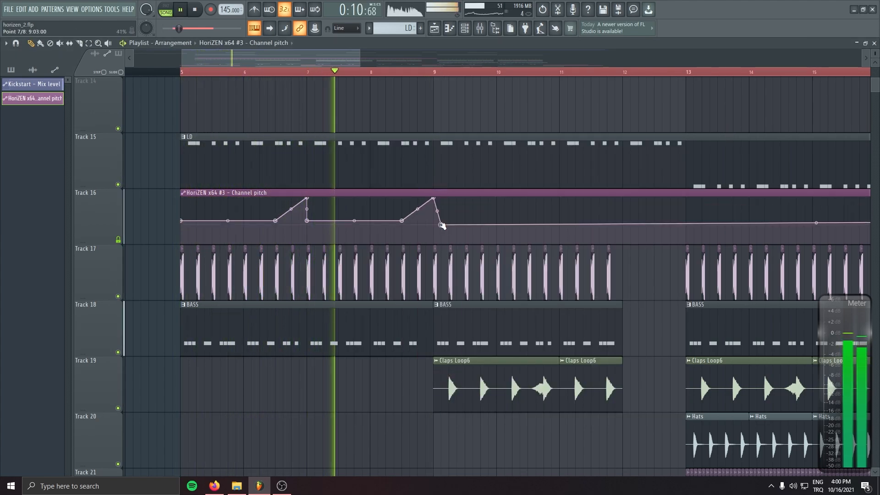
right_click(434, 222)
left_click(447, 381)
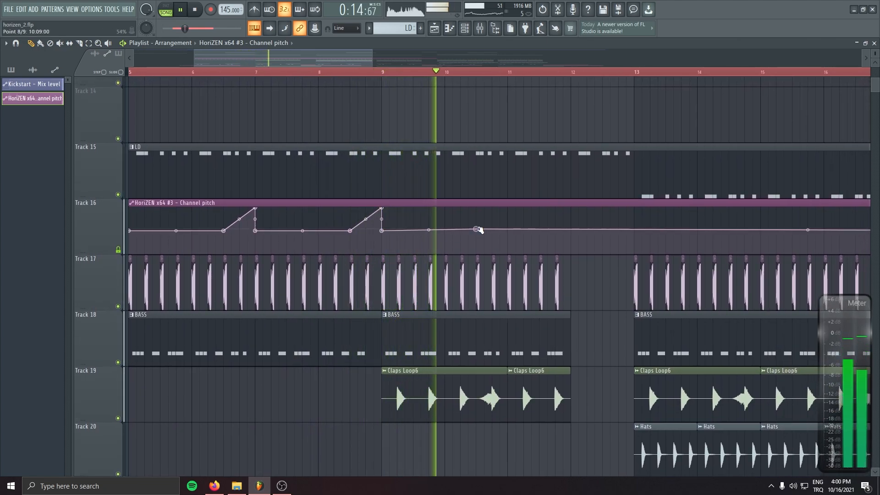
Add a third pitch ramp from 50% in mid-bar 10 to 100% at bar 11, dropping straight back to 50%
right_click(477, 230)
left_click(504, 384)
right_click(508, 209)
right_click(507, 231)
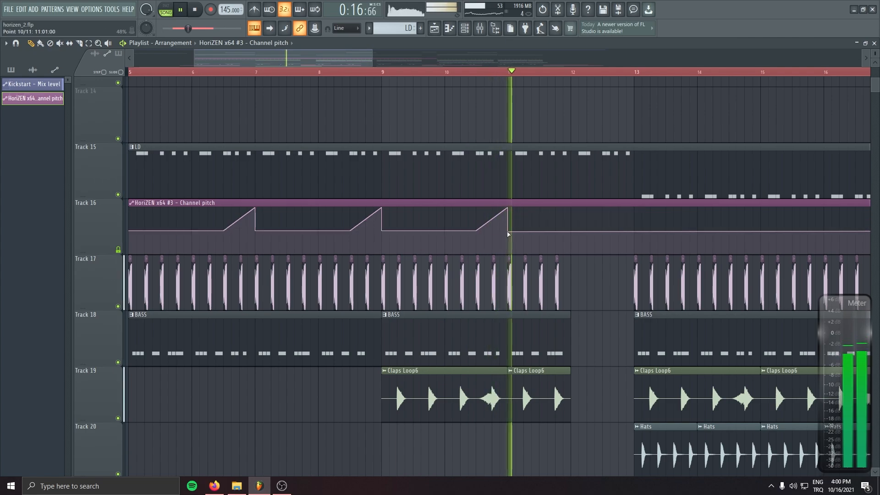
right_click(508, 230)
left_click(527, 386)
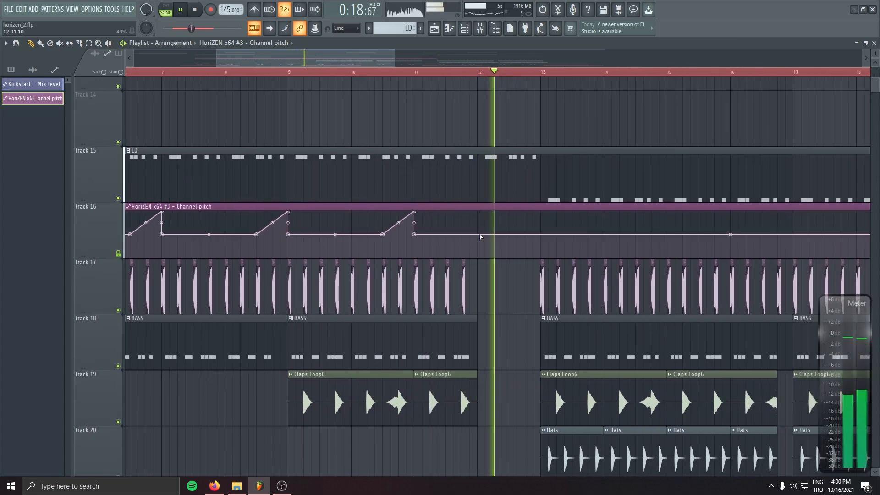
Invert the three lead pitch ramps so they fall from 50% to the minimum at bars 7, 9 and 11
key("space")
key("ctrl+z")
key("space")
left_click_drag(418, 242, 446, 240)
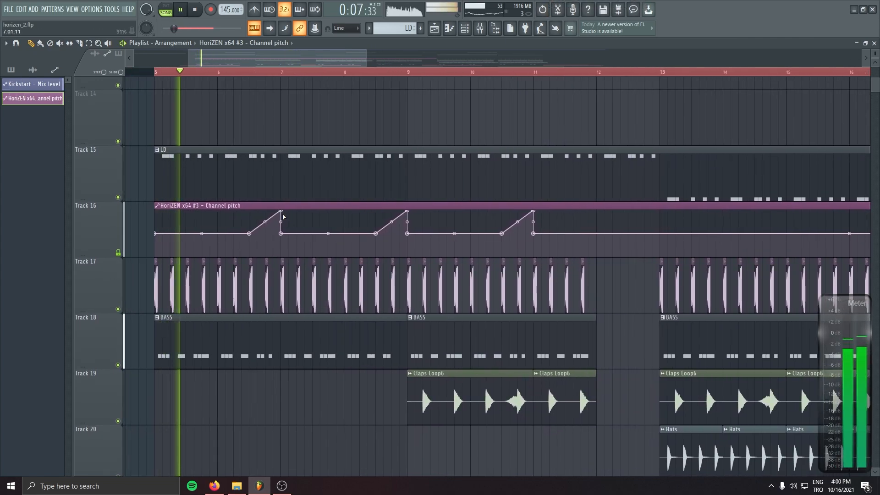
left_click_drag(281, 212, 285, 252)
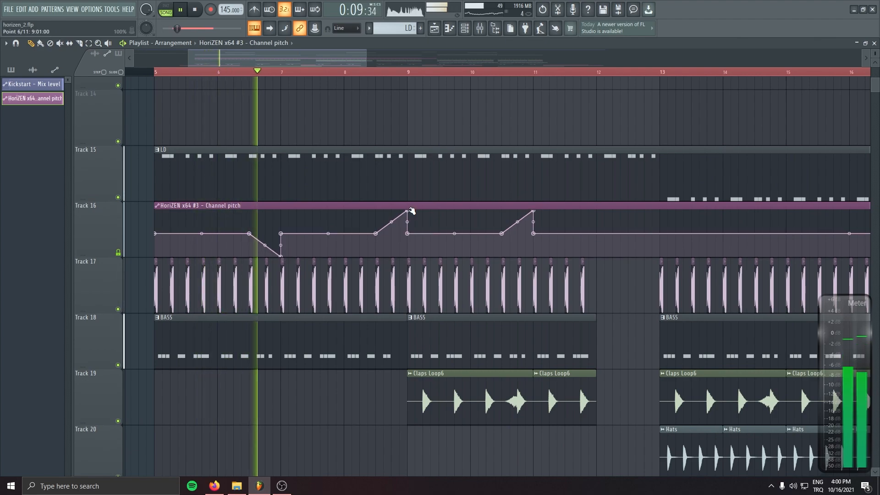
left_click_drag(408, 211, 410, 256)
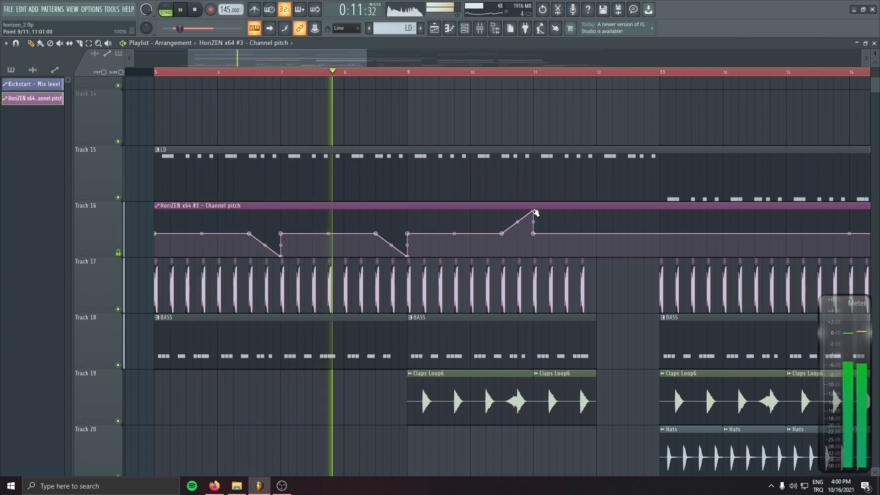
left_click_drag(534, 211, 535, 257)
Add a fourth pitch ramp rising from 50% in mid-bar 12 to 100% at bar 13, dropping straight back to 50%
left_click_drag(600, 249, 446, 267)
right_click(474, 253)
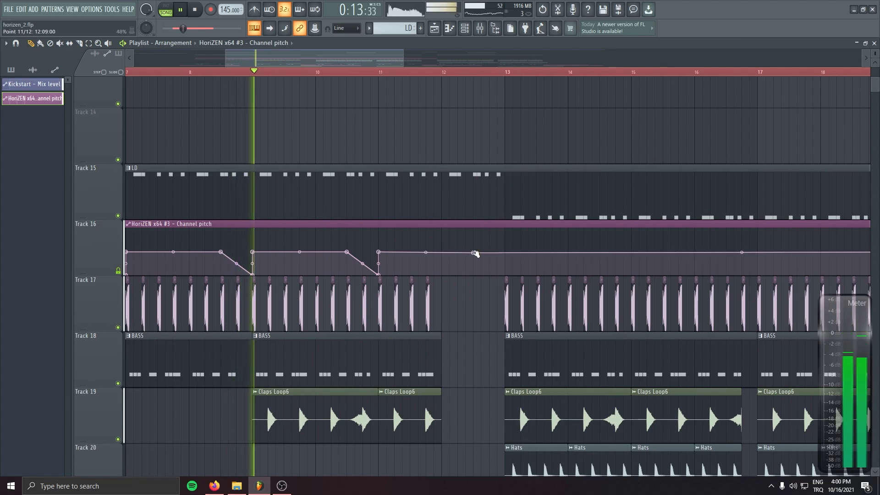
right_click(476, 254)
left_click(508, 409)
right_click(506, 231)
right_click(506, 255)
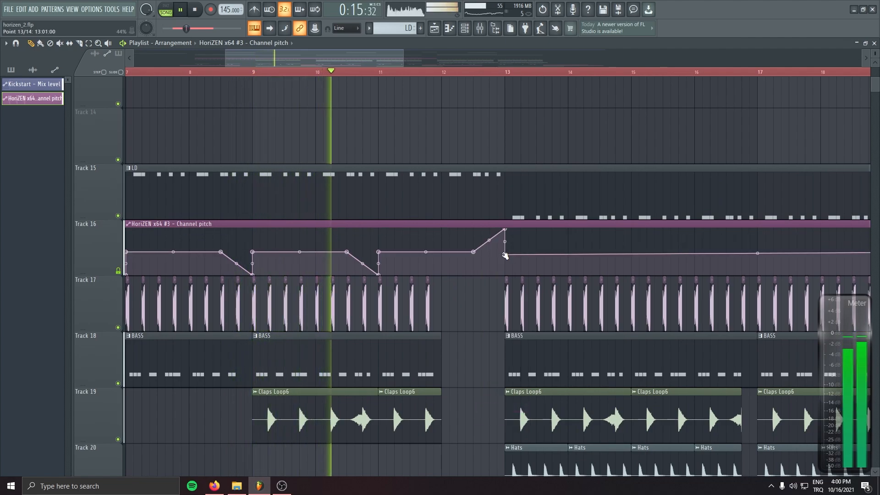
right_click(507, 255)
left_click(533, 410)
Slice the pitch automation clip at bar 13 and repeat its first eight-bar section from bar 13 to bar 21
scroll(144, 331, "down", 3)
left_click(79, 44)
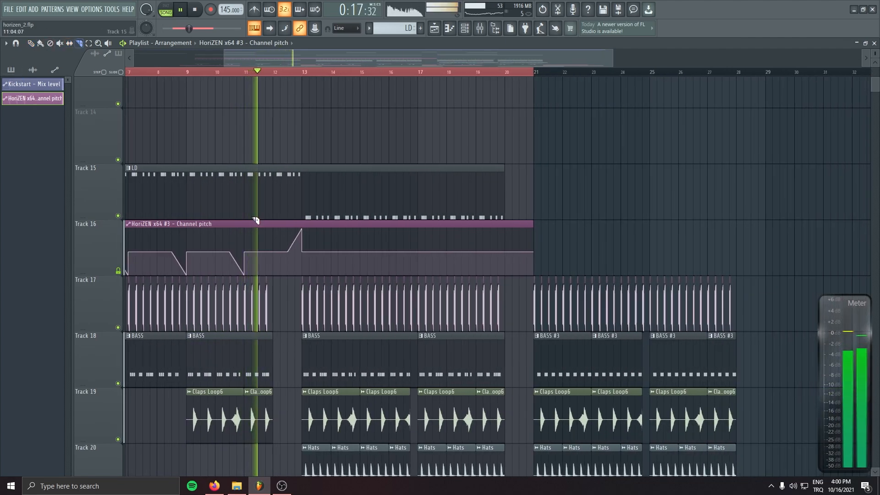
left_click_drag(298, 225, 302, 266)
left_click(31, 44)
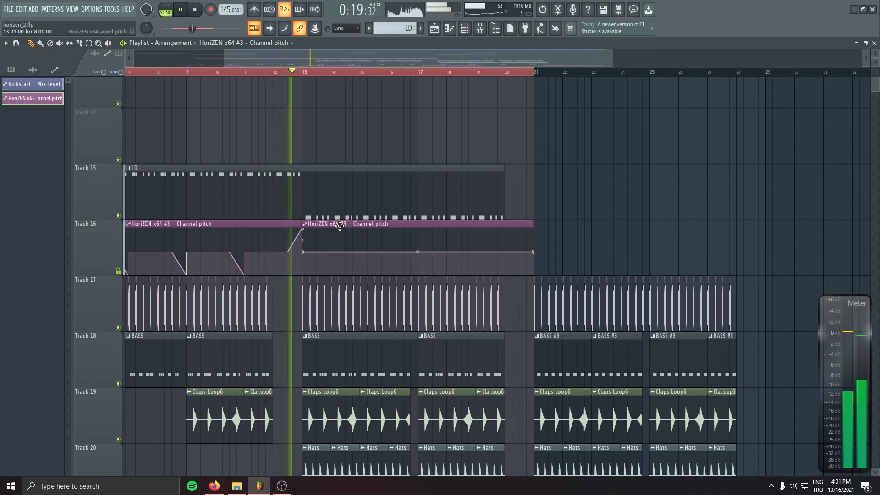
mouse_move(505, 224)
left_mouse_down()
mouse_move(520, 224)
mouse_move(506, 224)
left_mouse_up()
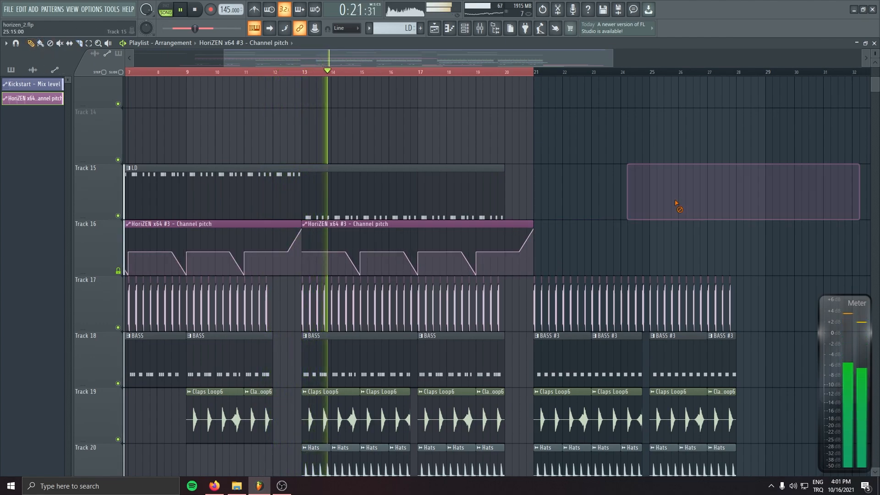
Place a copy of the LD pattern at bar 21 on Track 15 and shorten it to end at bar 29
scroll(598, 202, "down", 2)
scroll(557, 239, "down", 1)
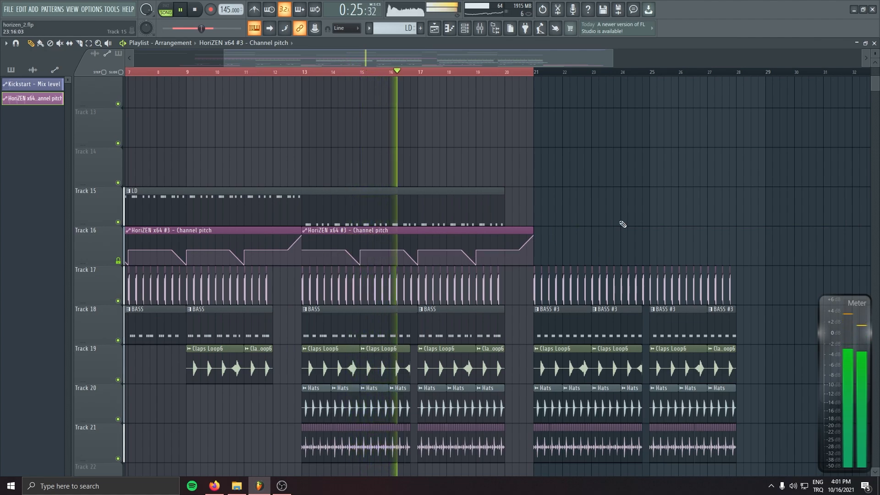
scroll(623, 224, "down", 2)
left_click(640, 194)
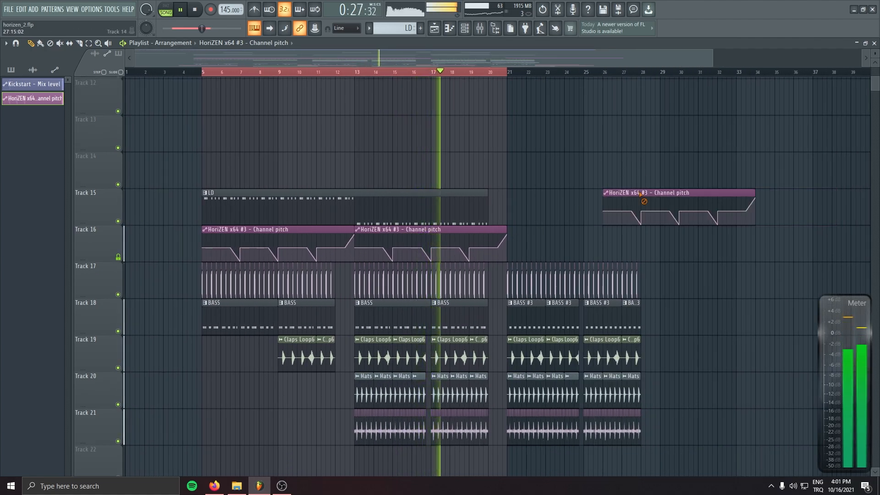
right_click(640, 194)
left_click_drag(257, 209, 557, 212)
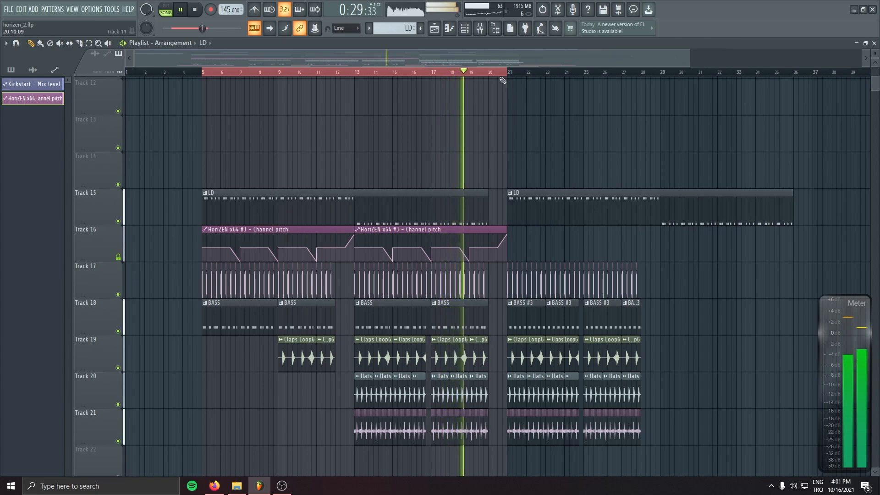
left_click_drag(792, 211, 658, 221)
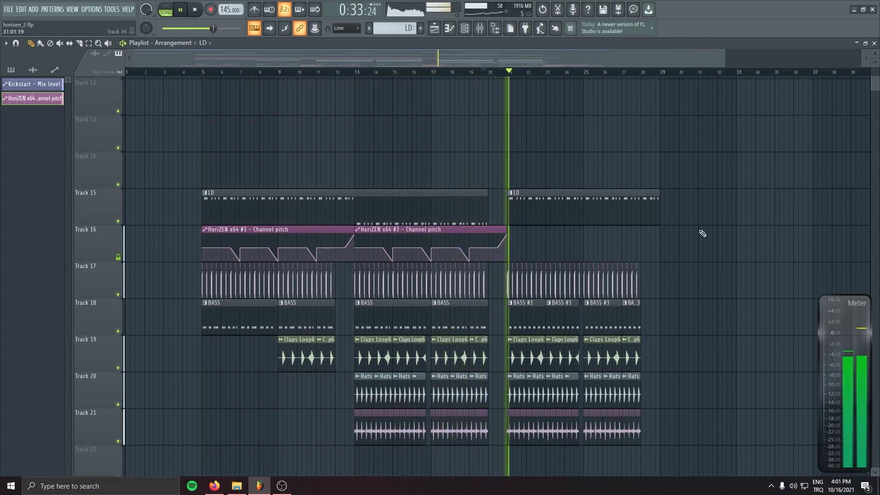
Place the eight-bar Channel pitch clip at bar 21 on Track 16 and play back the section
left_click(513, 236)
right_click(521, 241)
left_click(496, 232)
left_click(513, 236)
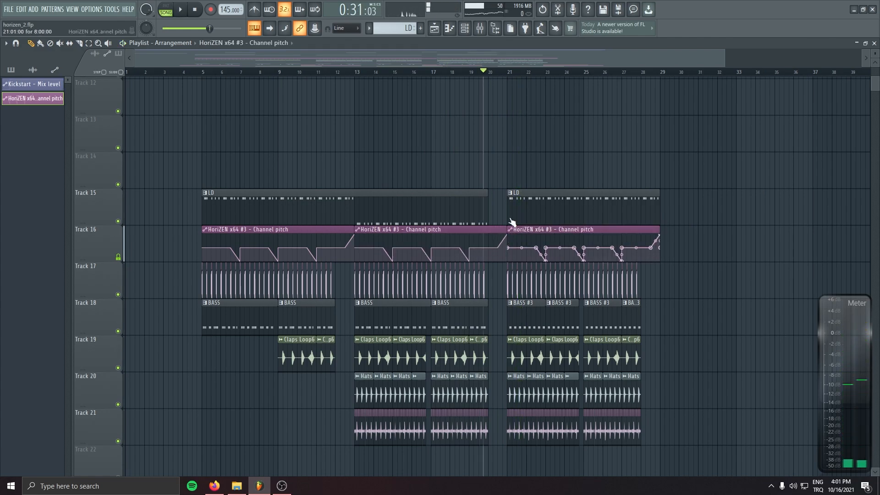
key("space")
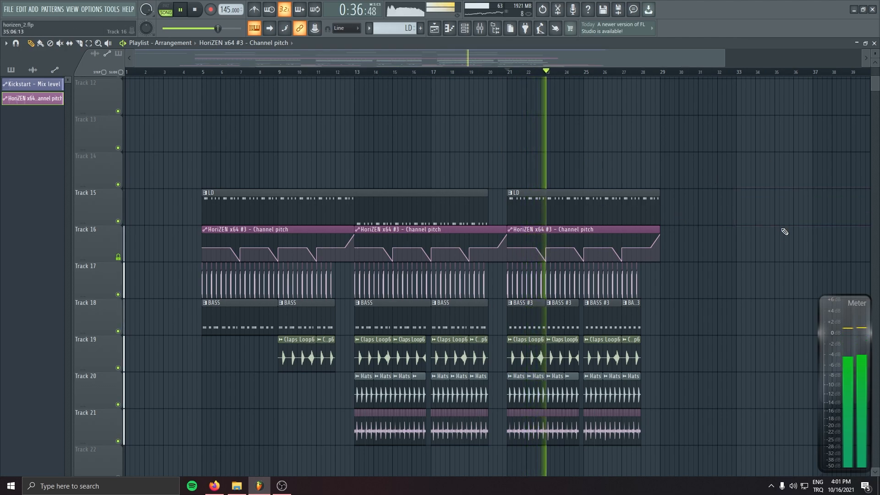
key("space")
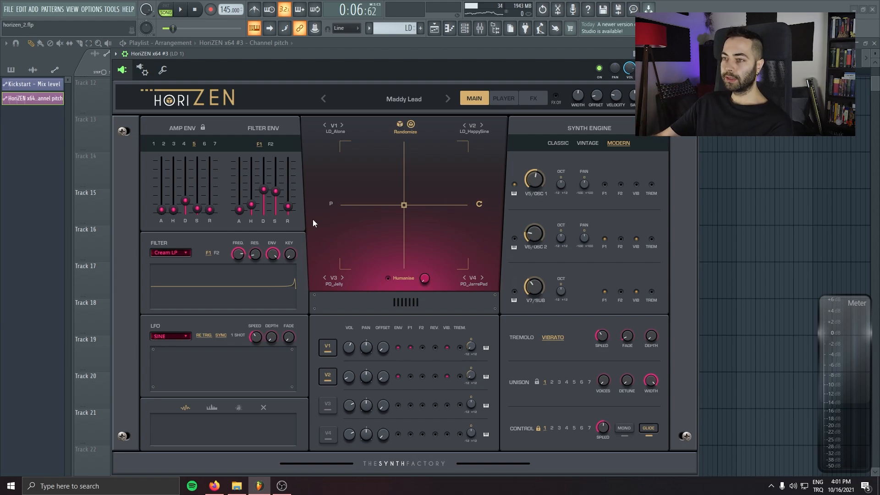
Route voice V2 of the Maddy Lead preset through filter F1 alongside voice V1
left_click_drag(301, 57, 304, 84)
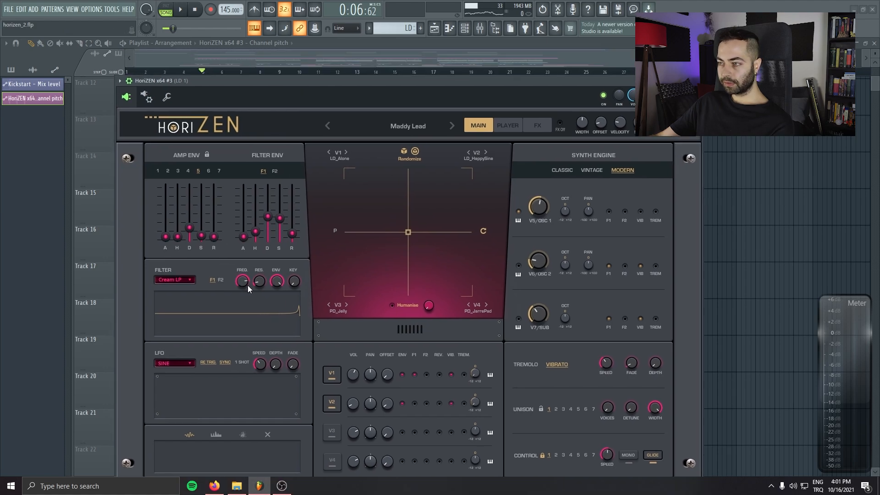
left_click_drag(367, 81, 352, 41)
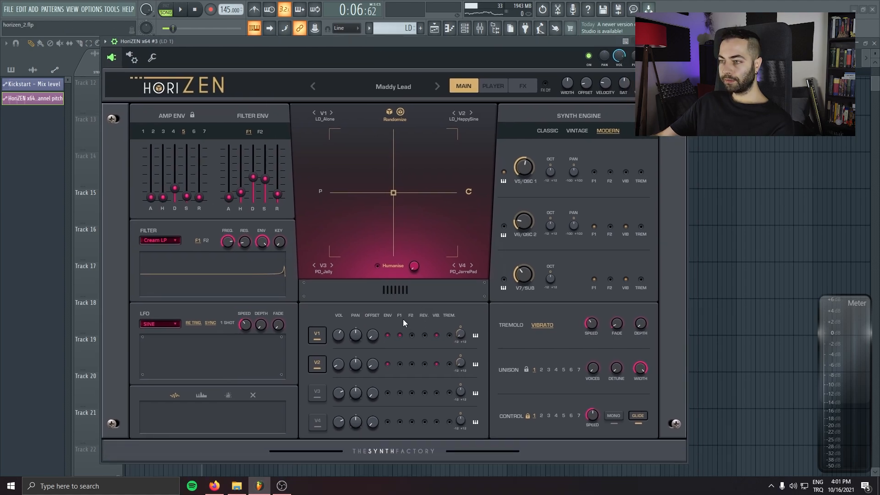
left_click(400, 335)
left_click(400, 337)
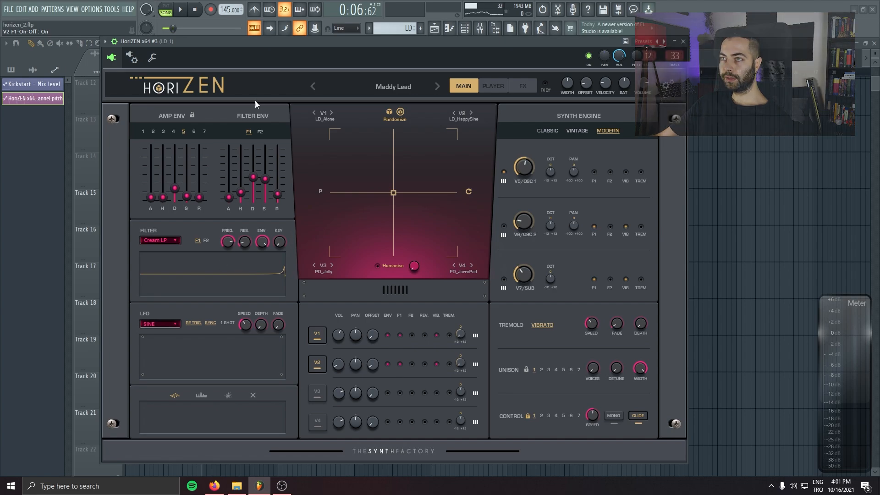
Sweep the lead's F1 filter frequency during playback, compare V2 with and without F1, and settle at about 12.1 kHz
key("space")
left_click_drag(227, 243, 231, 276)
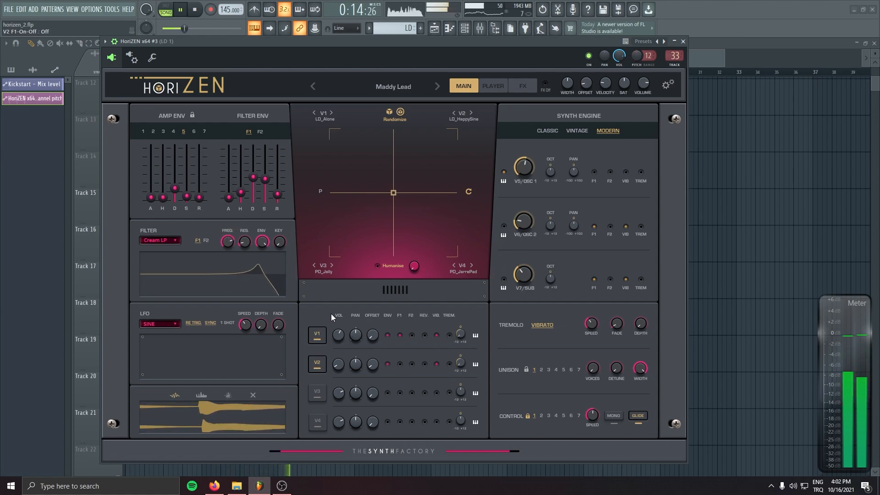
mouse_move(233, 290)
left_mouse_down()
mouse_move(238, 307)
mouse_move(234, 293)
left_mouse_up()
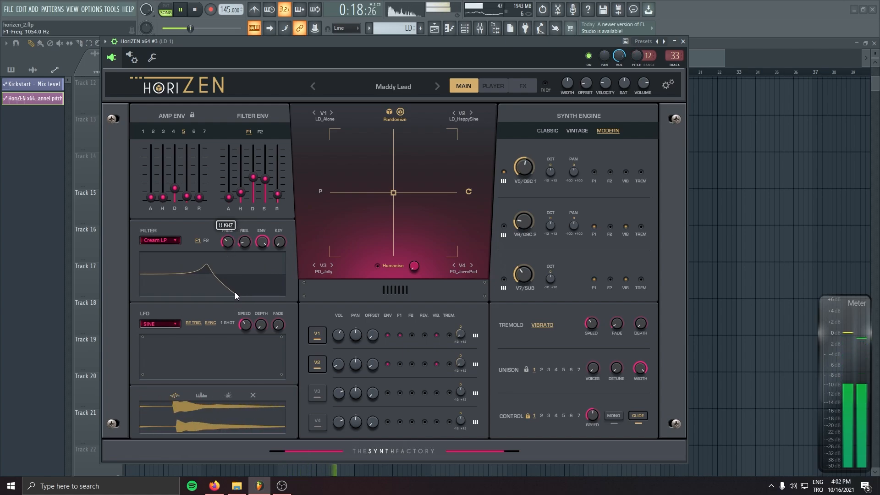
left_click(400, 364)
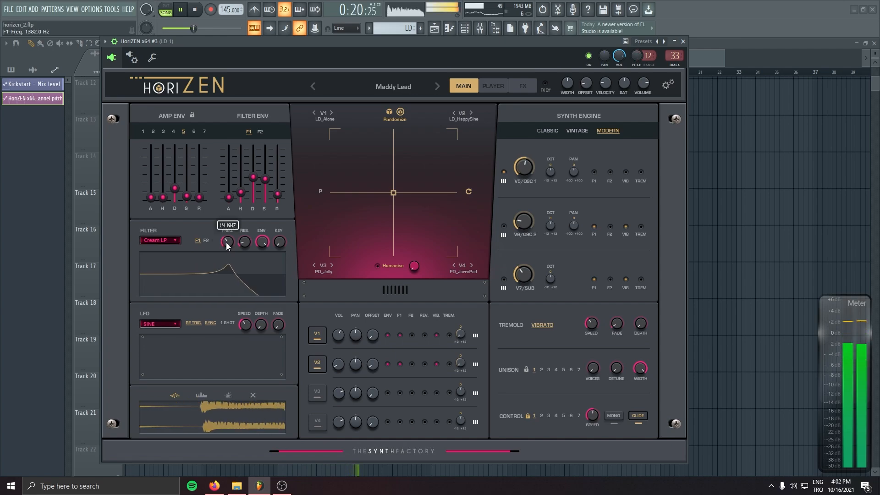
mouse_move(227, 242)
left_mouse_down()
mouse_move(224, 195)
mouse_move(231, 256)
mouse_move(231, 248)
left_mouse_up()
left_click_drag(302, 39, 318, 86)
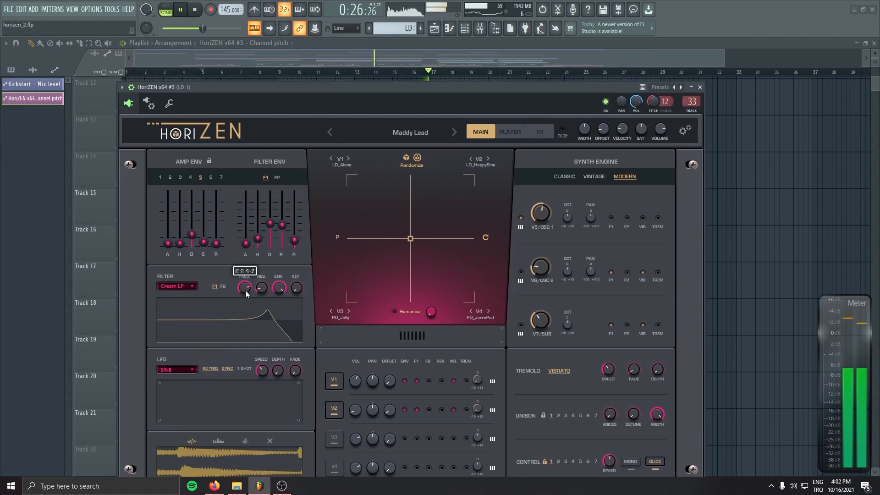
left_click_drag(245, 292, 245, 280)
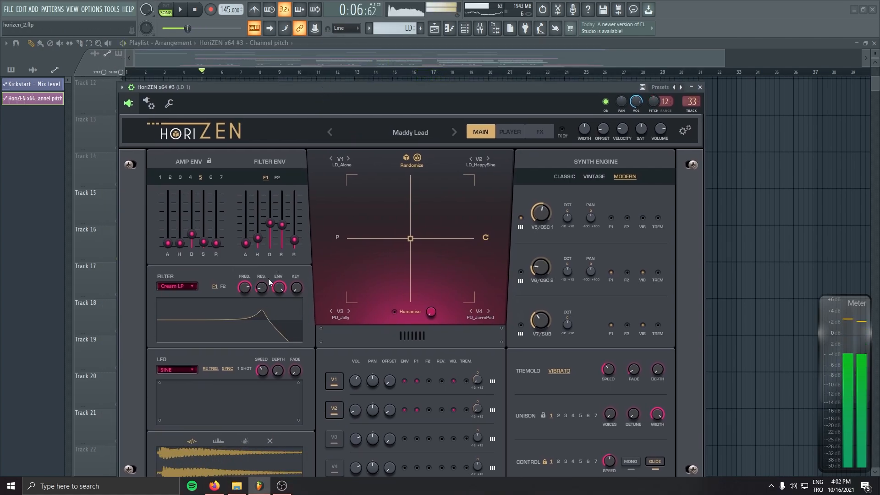
key("space")
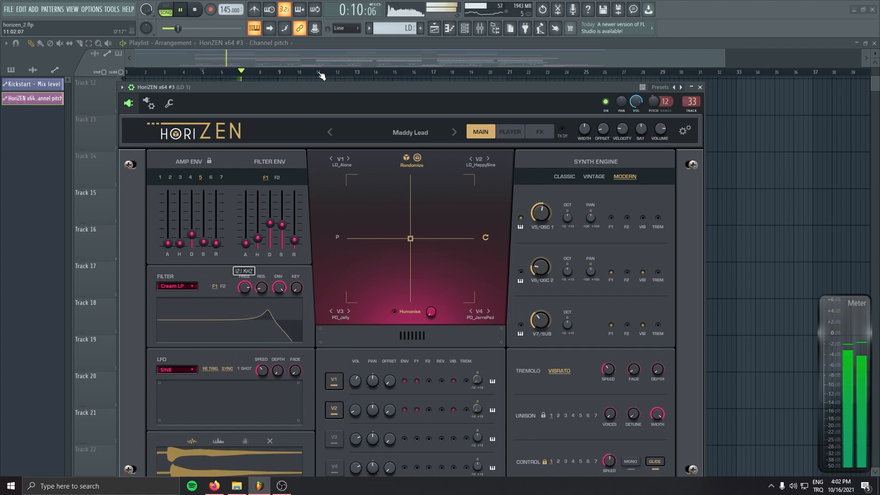
key("space")
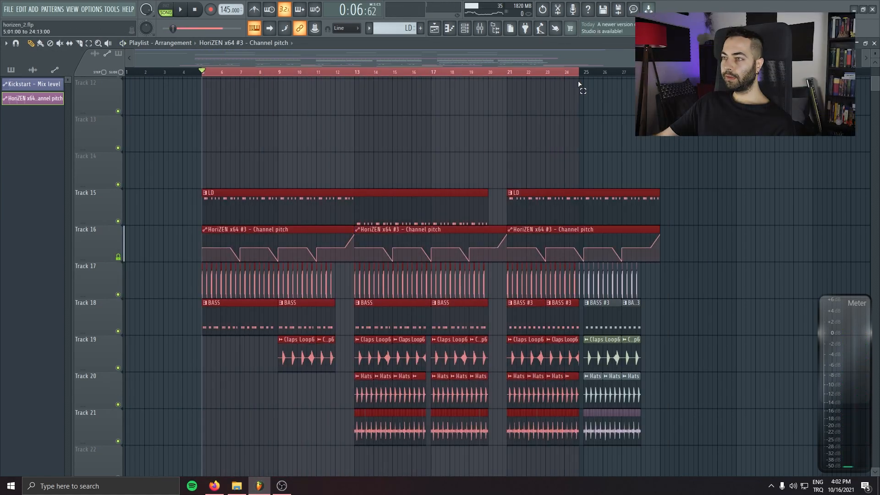
Set the time selection from bar 5 to bar 13 and insert an empty track above the pitch automation track
left_click_drag(580, 84, 357, 93)
right_click(88, 245)
left_click(128, 395)
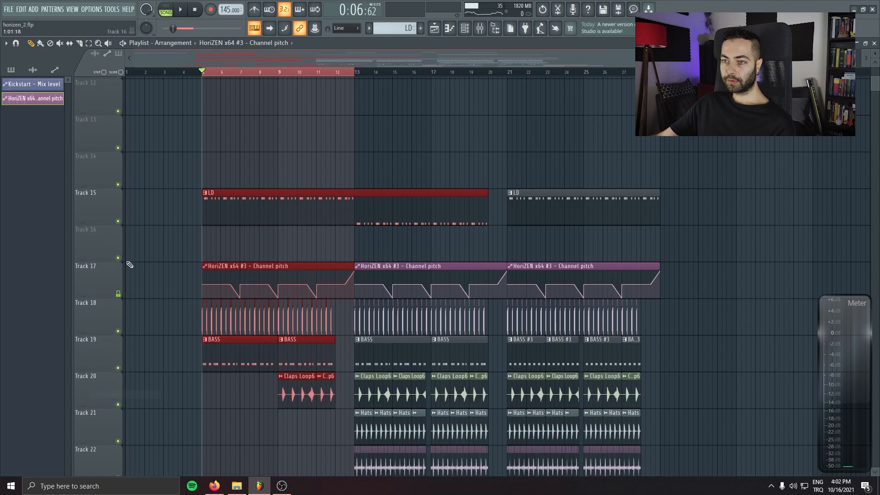
Create an automation clip for the last tweaked parameter, F1-Freq, across the selected bars
left_click(112, 9)
mouse_move(192, 122)
left_click(225, 173)
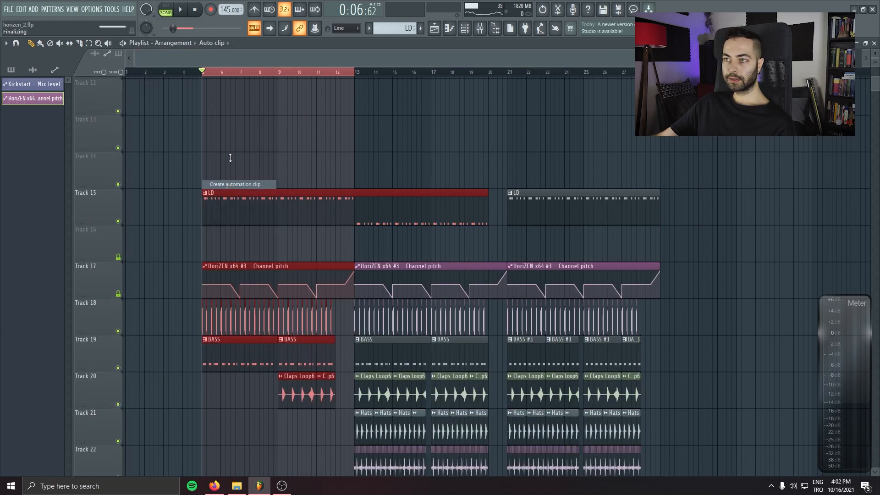
Copy the F1-Freq clip's start value and add a point at bar 9 at about 50%, reached by a curved fall
left_click_drag(247, 248, 241, 248)
scroll(203, 259, "up", 7)
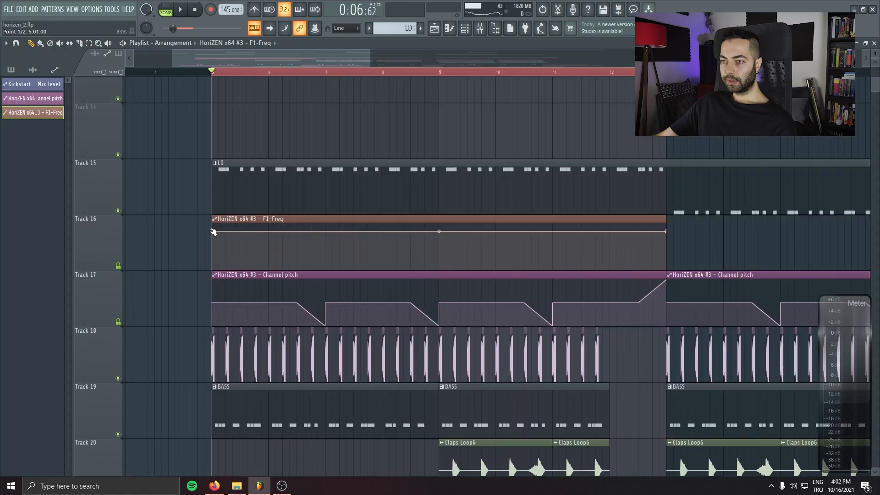
right_click(212, 232)
left_click(236, 377)
left_click_drag(374, 265, 361, 272)
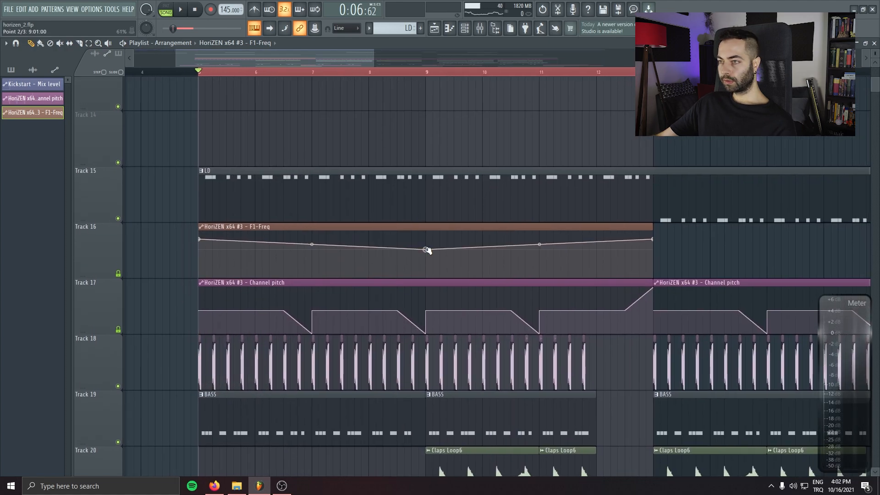
key("space")
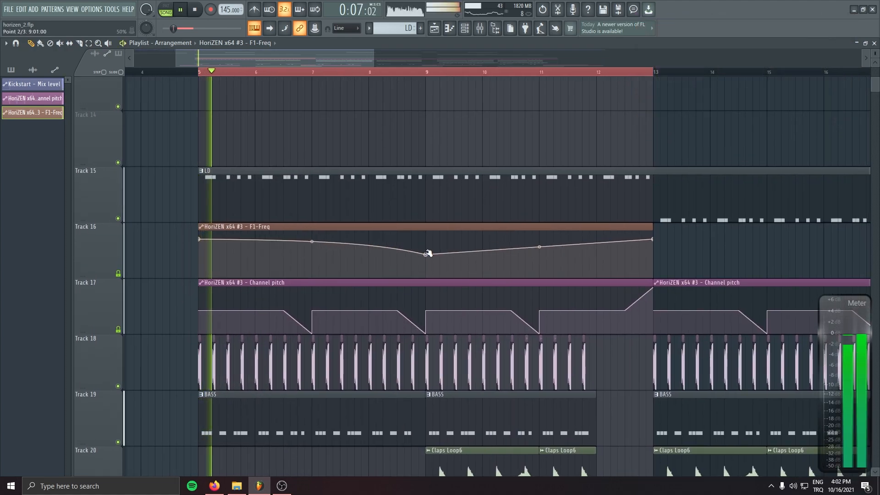
Add another F1-Freq point at bar 9, restore it to the copied start value and shift it a quarter bar past bar 9
right_click(426, 250)
left_click(443, 404)
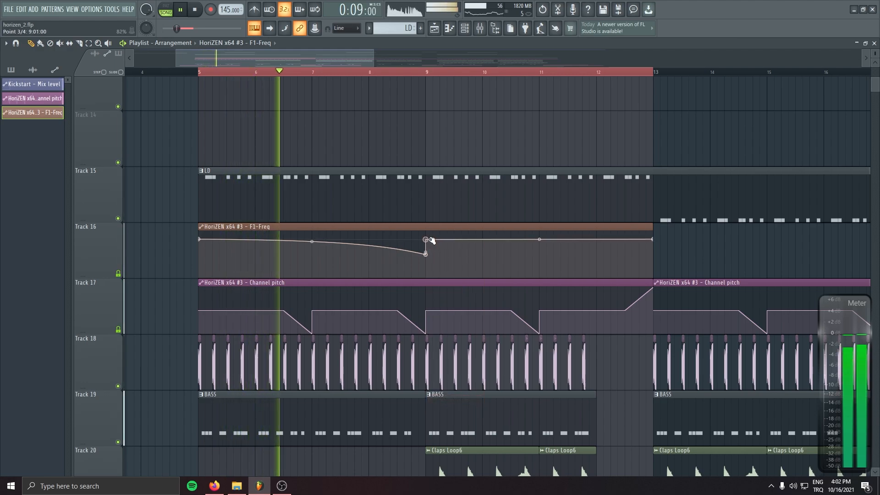
left_click_drag(426, 239, 440, 237)
right_click(433, 252)
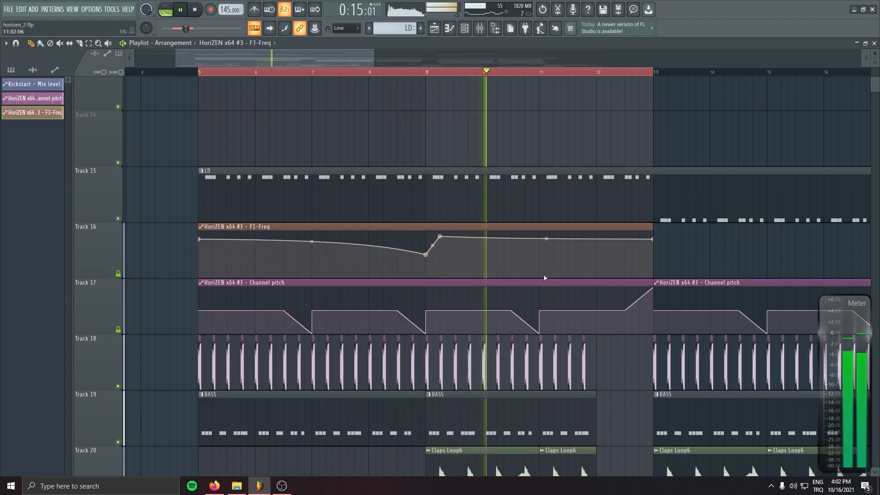
Raise the bar 9 dip to just below the start level and curve the F1-Freq clip's end downward at bar 13
key("space")
left_click_drag(426, 255, 426, 242)
key("space")
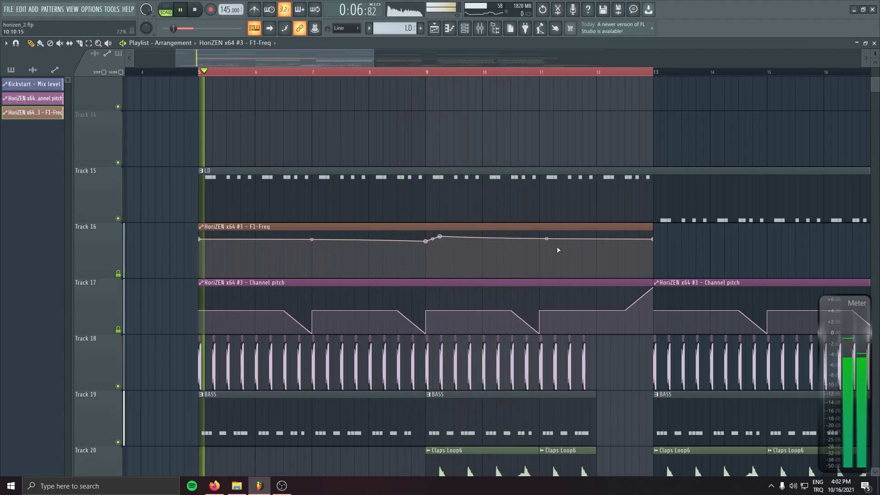
left_click_drag(653, 239, 652, 252)
left_click_drag(547, 249, 550, 237)
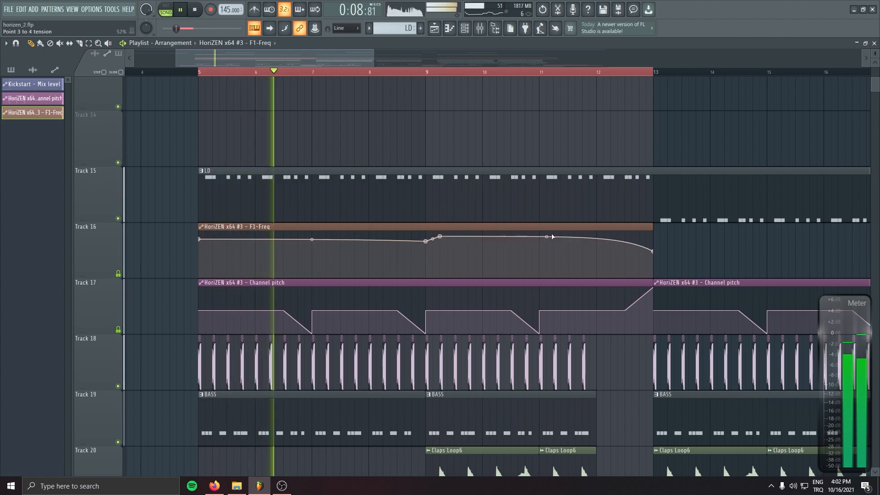
Extend the F1-Freq clip to bar 20 and add a second point at bar 13 for a vertical rise to 100%
left_click_drag(653, 252, 801, 234)
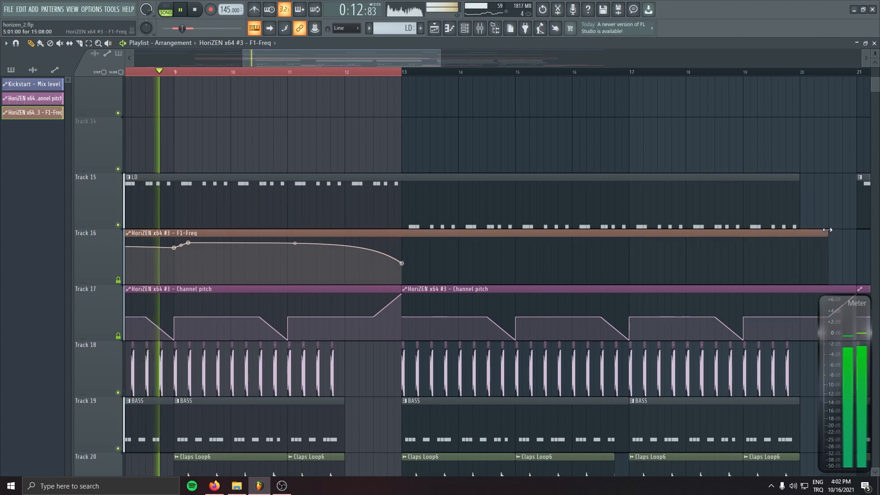
double_click(348, 73)
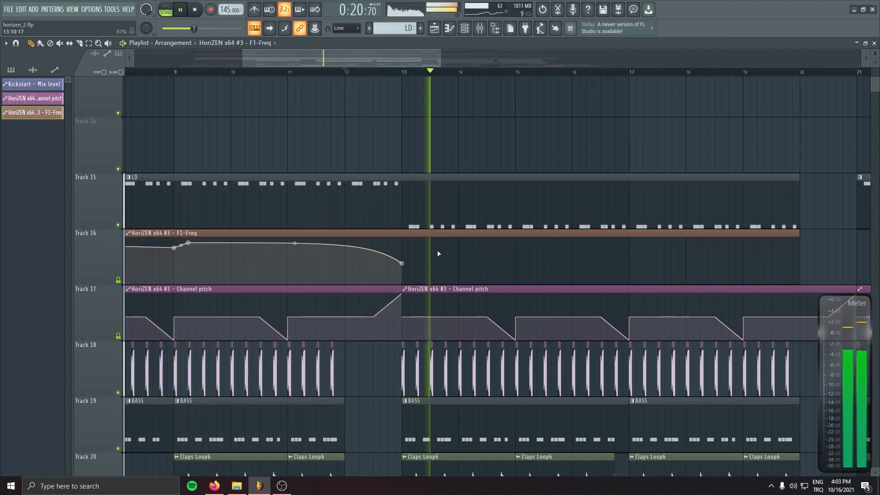
left_click_drag(403, 269, 403, 261)
right_click(402, 245)
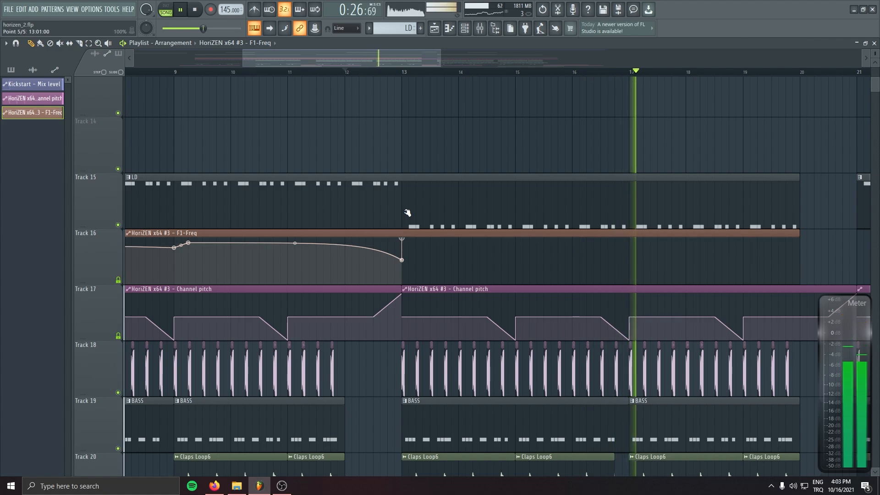
Reshape the F1-Freq automation on Track 16, raising the point just after bar 9 and the bar 13 point to the top
left_click_drag(403, 240, 403, 246)
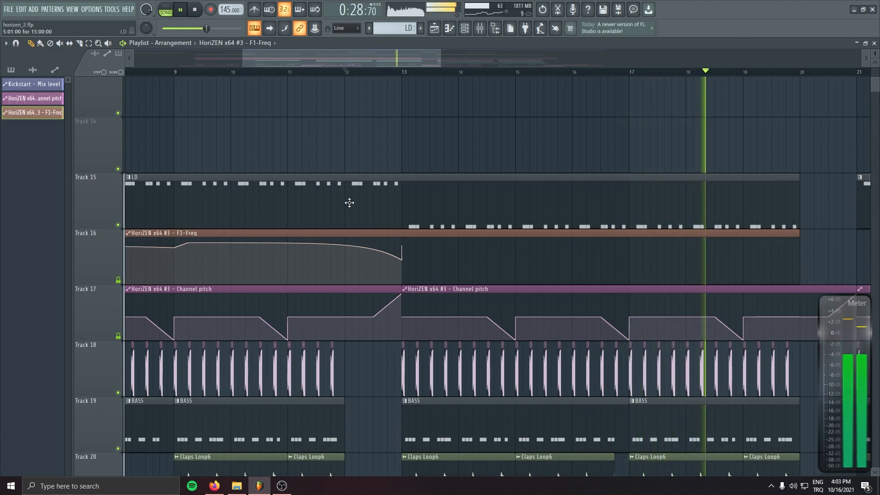
left_click(213, 72)
scroll(385, 289, "down", 3)
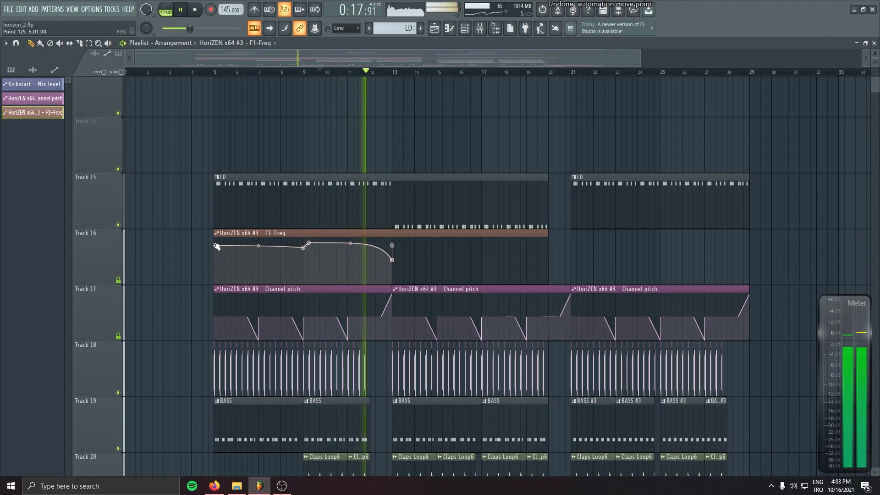
left_click_drag(314, 238, 308, 237)
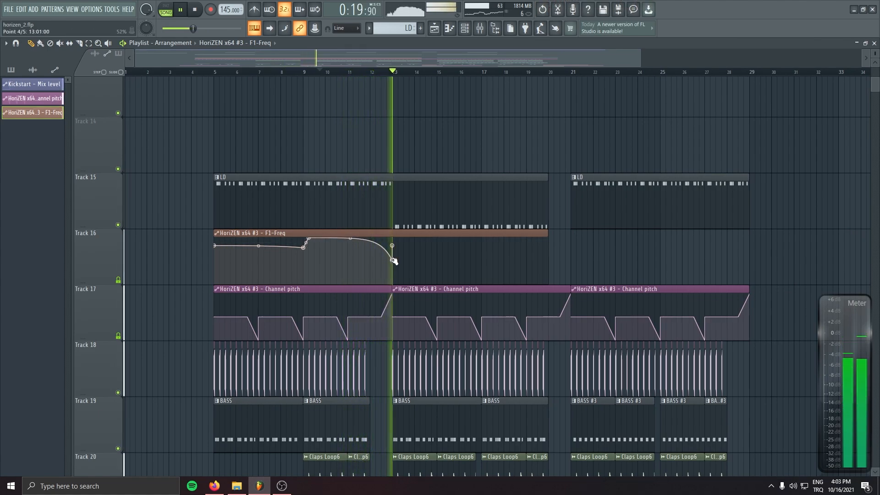
left_click_drag(393, 246, 397, 243)
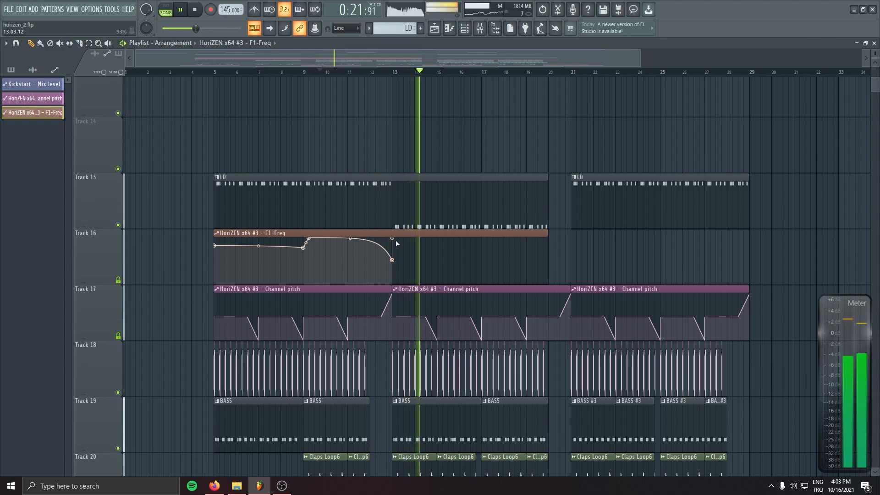
Extend the F1-Freq automation with points at bars 20 and 29, curve the segment between them, and save the project
right_click(535, 237)
left_click_drag(535, 238, 750, 232)
right_click(751, 262)
left_click_drag(650, 250, 649, 259)
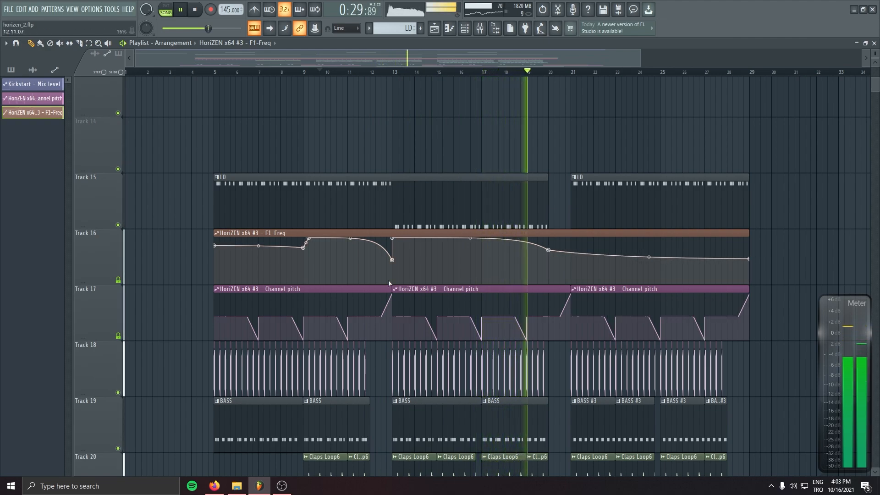
scroll(390, 284, "down", 2)
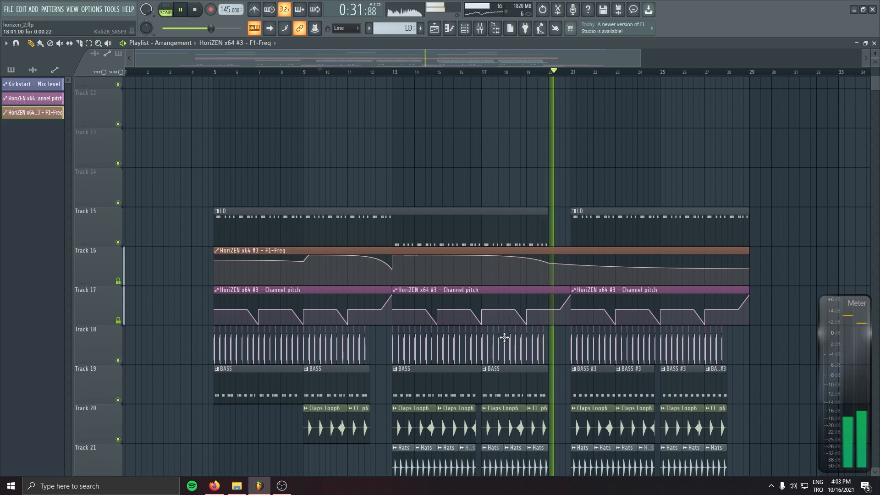
key("ctrl+s")
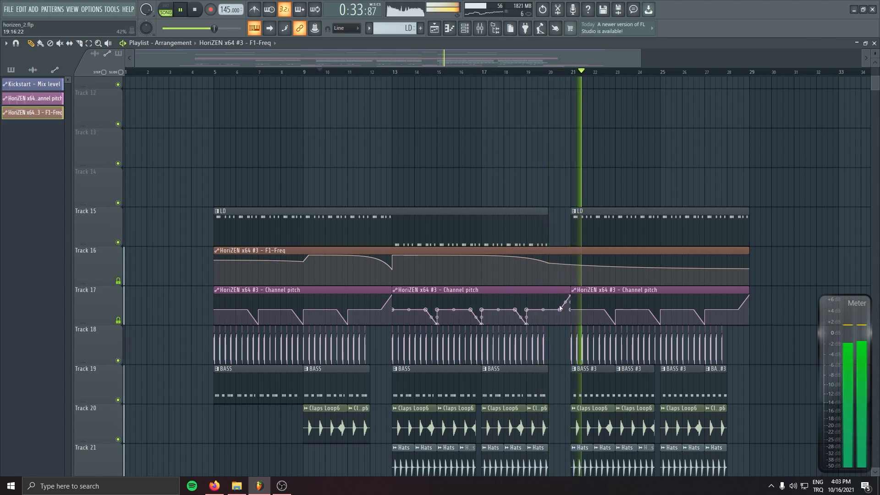
Lower the F1-Freq automation around bar 21, raise its end point at bar 29, and bend the final segment into a gradual rise
left_click_drag(573, 265, 574, 274)
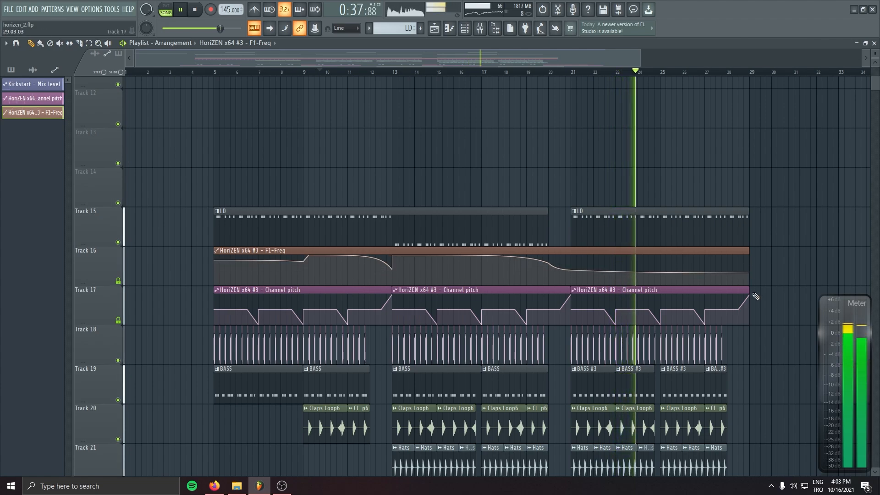
left_click_drag(749, 275, 752, 272)
scroll(743, 319, "down", 2, "alt")
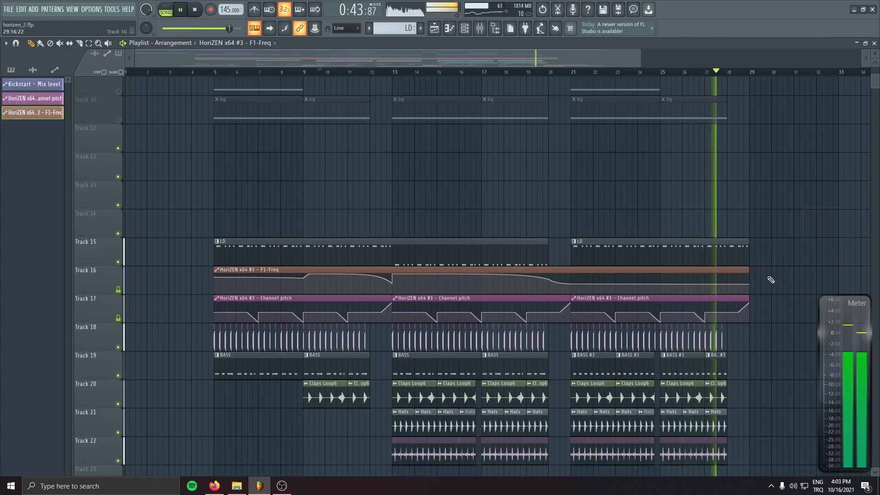
left_click_drag(750, 281, 751, 272)
left_click_drag(661, 279, 662, 291)
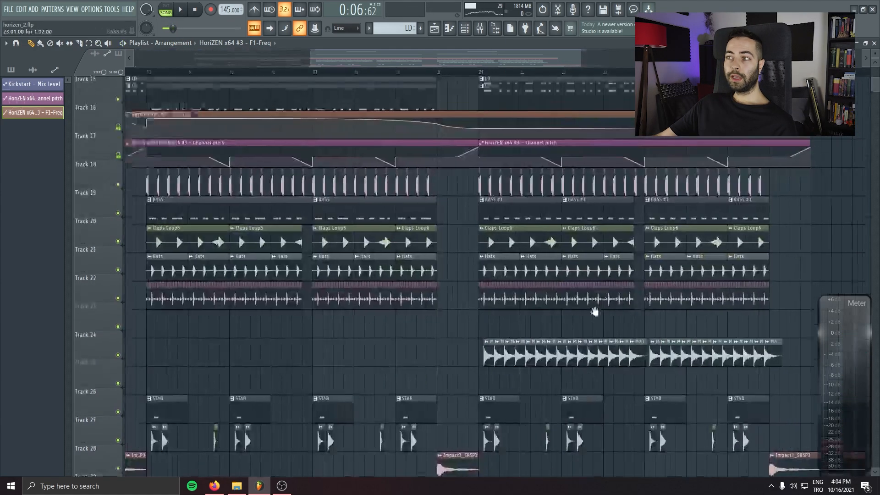
Open the FILL pattern clip at bar 20 and replace its Sampler #3 channel with the HoriZEN instrument
left_click_drag(595, 311, 578, 409)
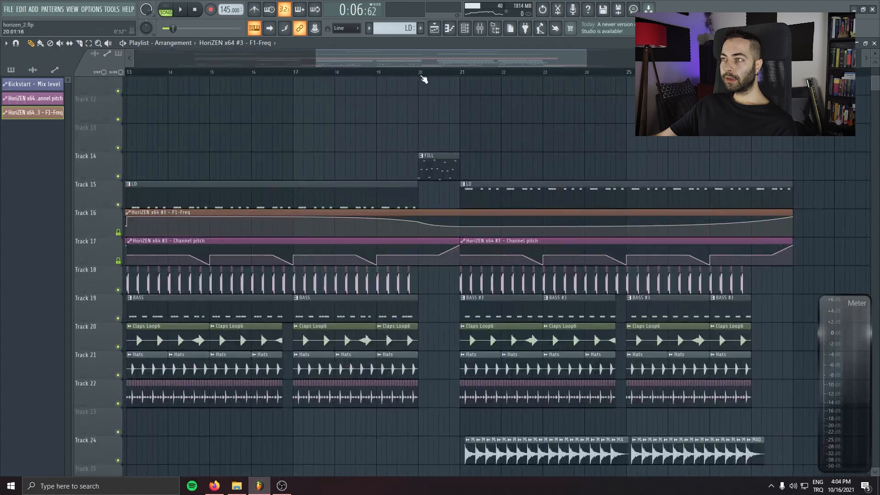
left_click(421, 74)
double_click(437, 162)
left_click(413, 176)
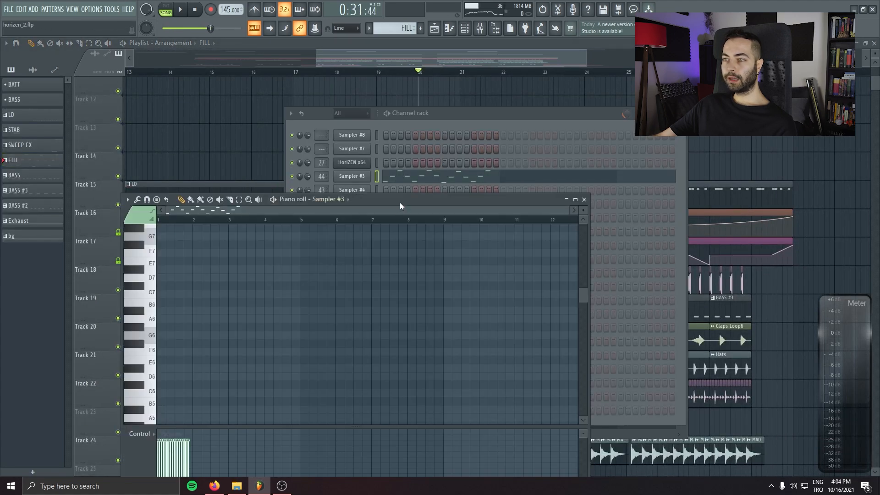
left_click(356, 179)
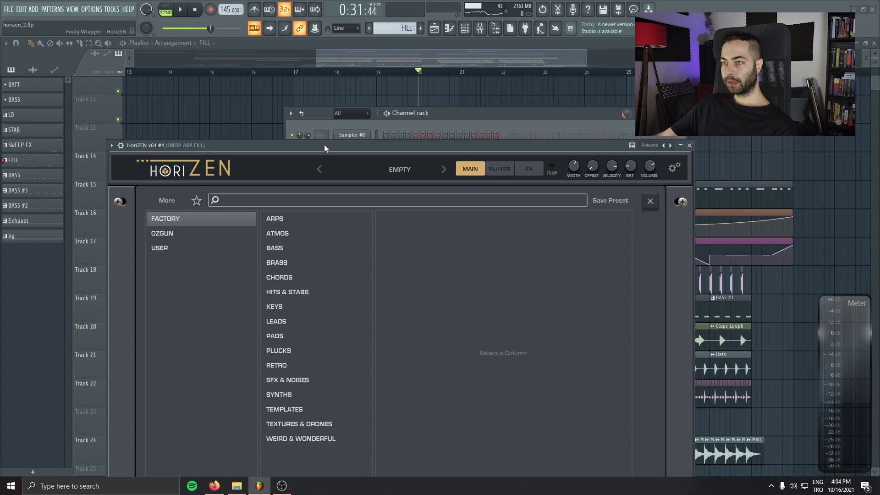
Load the factory lead preset Elevate, play the FILL pattern in pattern mode, and step on to the following presets
left_click_drag(324, 147, 314, 109)
left_click(275, 284)
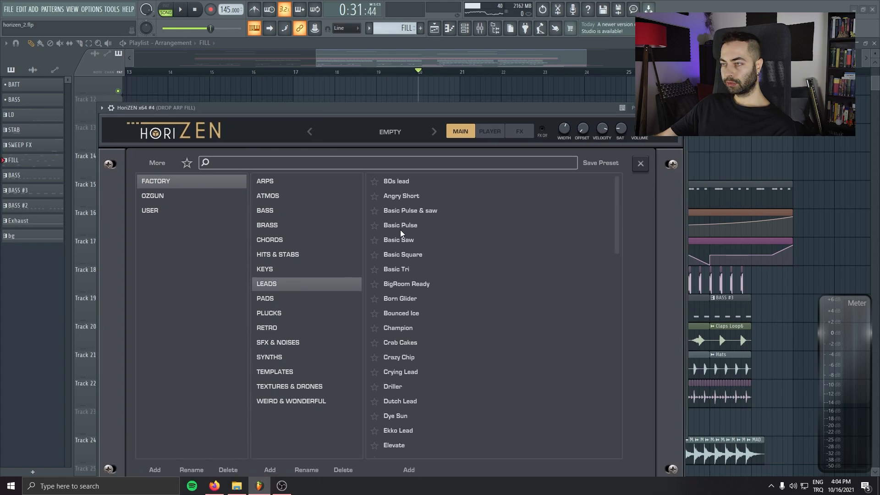
scroll(403, 211, "down", 5)
left_click(425, 206)
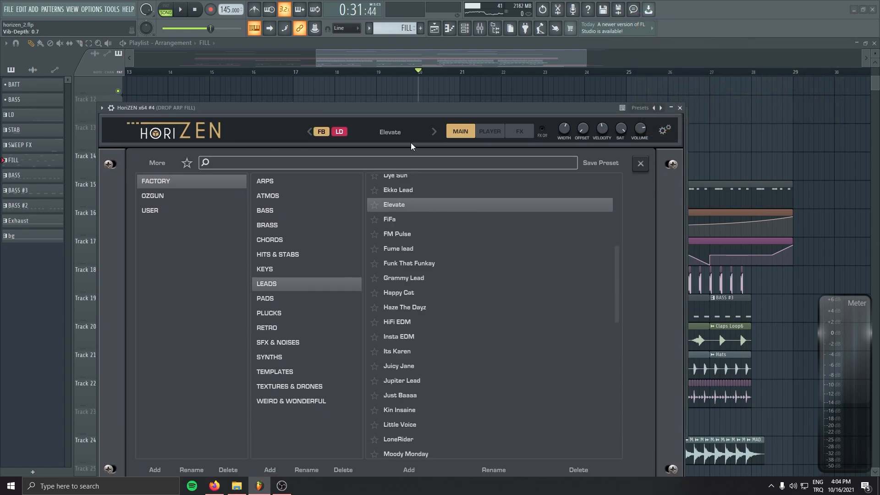
key("l")
key("space")
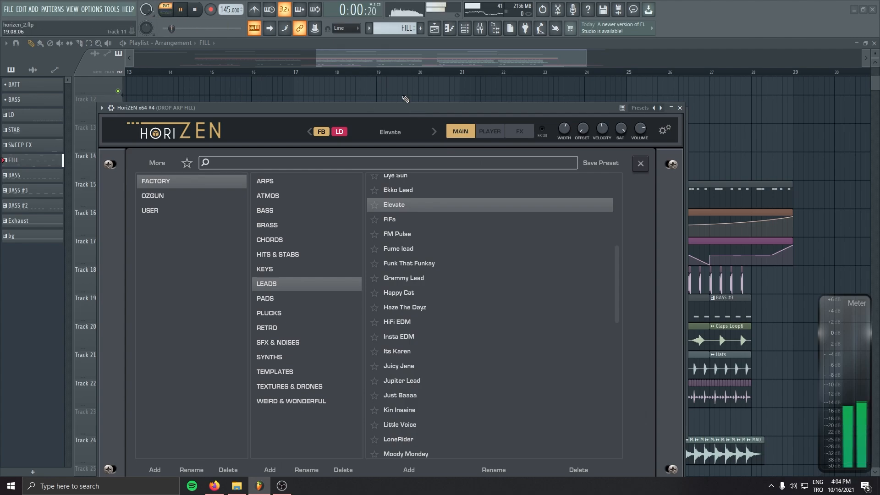
left_click_drag(410, 108, 399, 195)
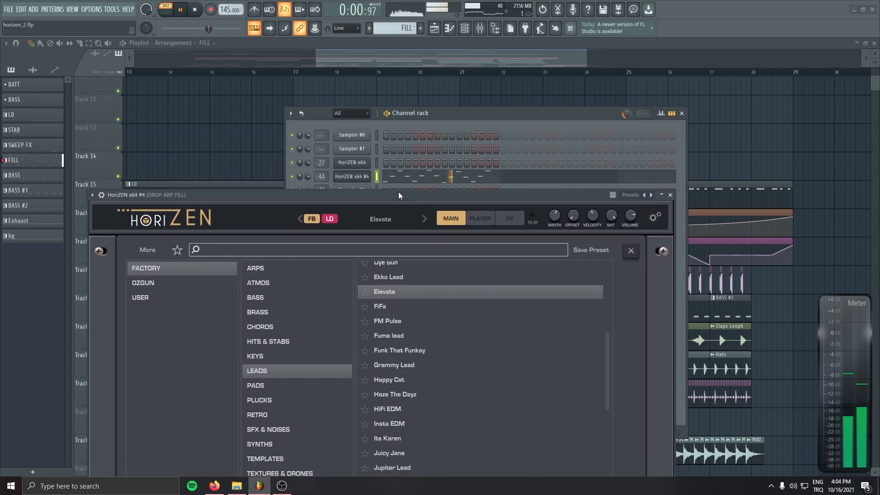
left_click(425, 220)
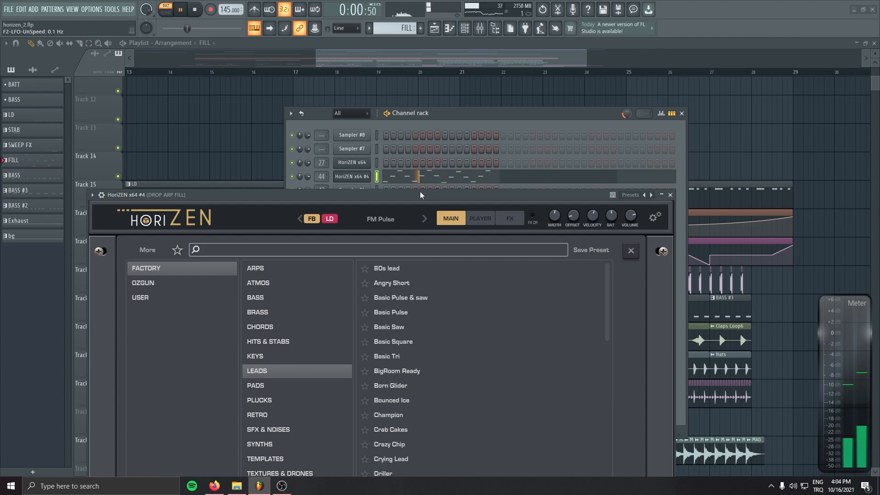
Audition the factory leads Fume lead, Funk That Funkay, Grammy Lead, Happy Cat, Jupiter Lead and Little Voice over the playing pattern
left_click_drag(420, 192, 410, 126)
scroll(418, 331, "down", 4)
left_click(412, 318)
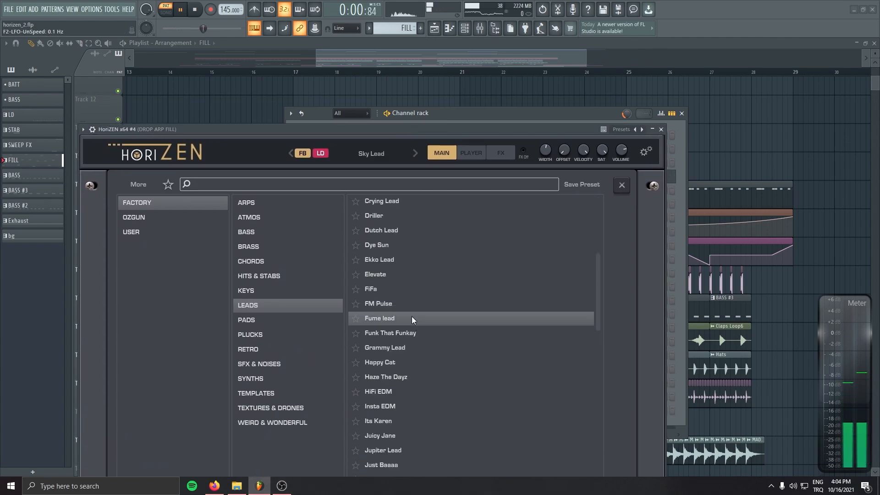
left_click(413, 334)
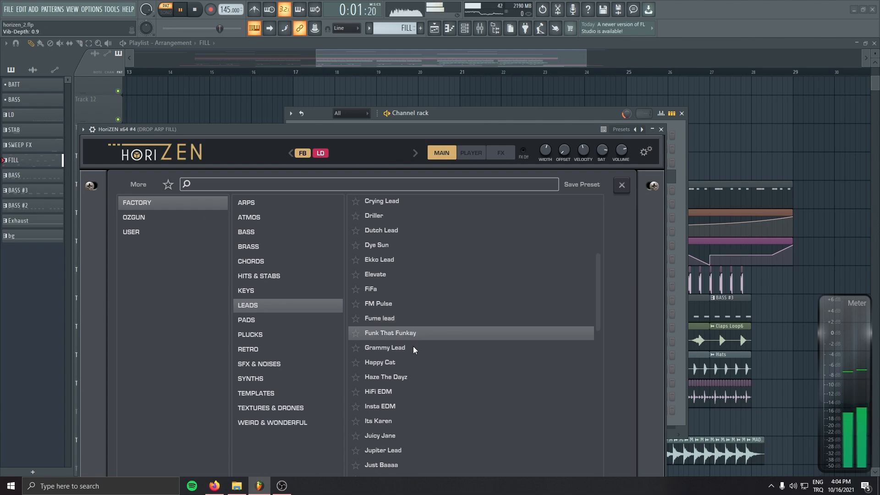
left_click(414, 346)
left_click(414, 360)
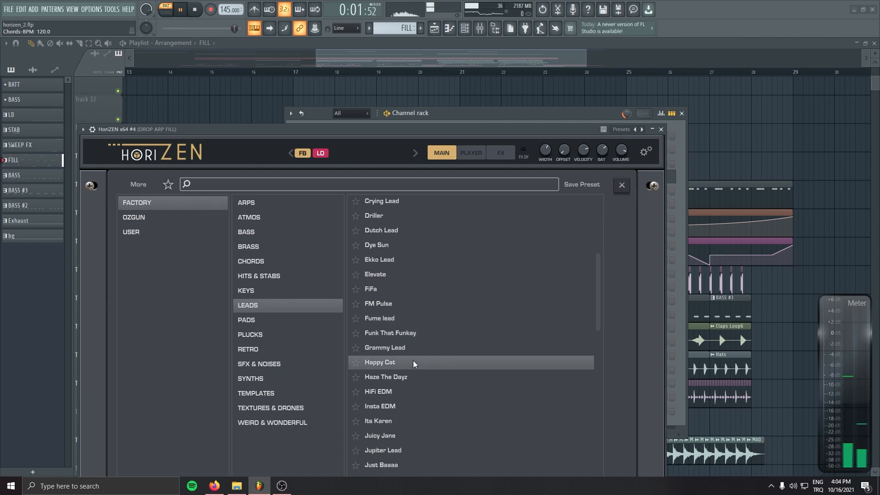
scroll(413, 349, "down", 2)
left_click(414, 353)
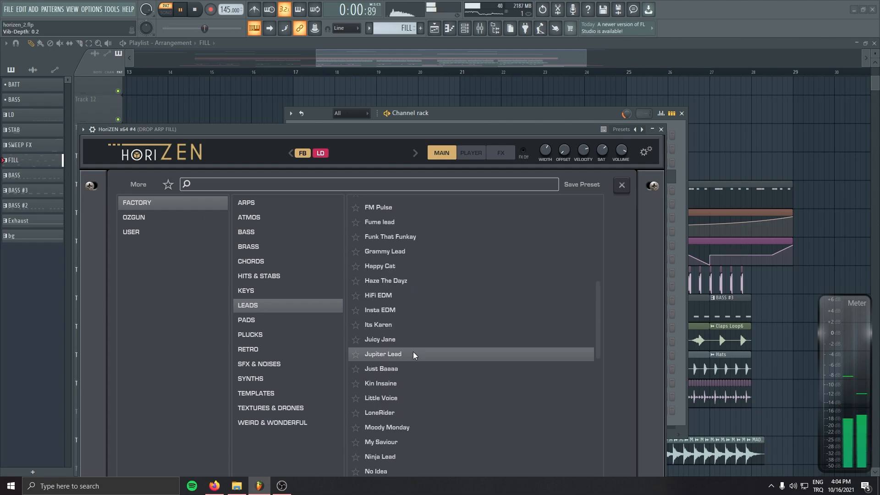
left_click(405, 399)
Load the LoneRider lead preset, close the preset browser and stop playback
scroll(405, 399, "down", 3)
left_click(403, 272)
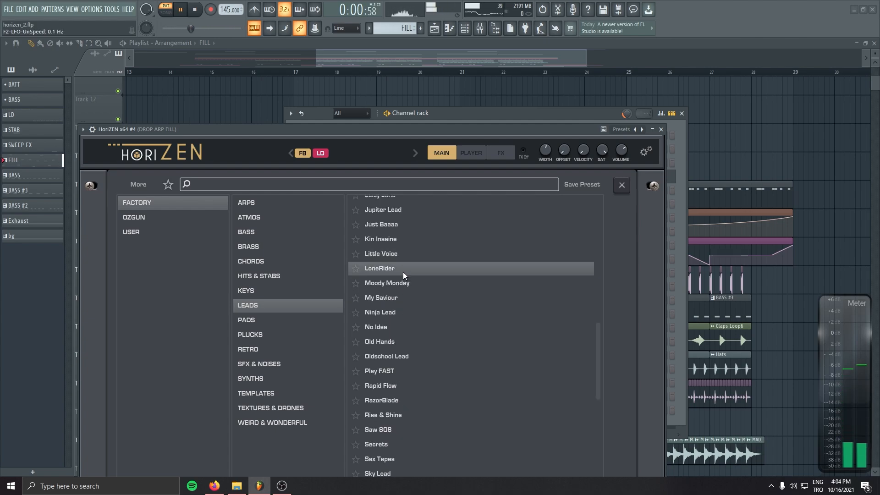
mouse_move(369, 127)
left_mouse_down()
mouse_move(369, 112)
mouse_move(372, 123)
left_mouse_up()
left_click(366, 139)
key("space")
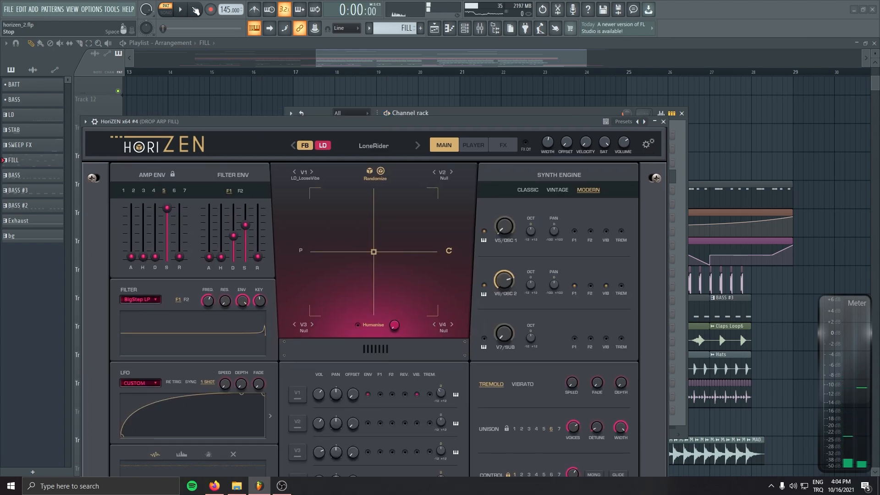
Go to the instrument's DROP ARP FILL mixer track, raise its fader level with the neighbouring tracks, and briefly play the pattern
left_click(101, 123)
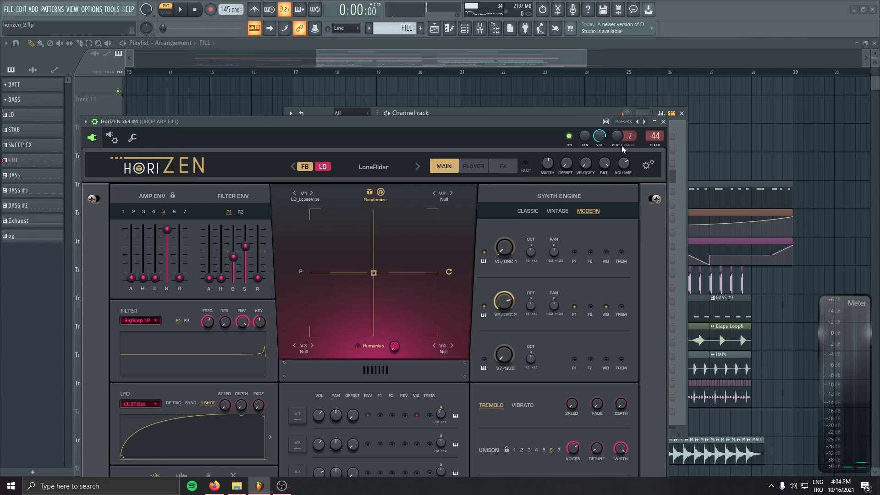
double_click(654, 136)
left_click(663, 122)
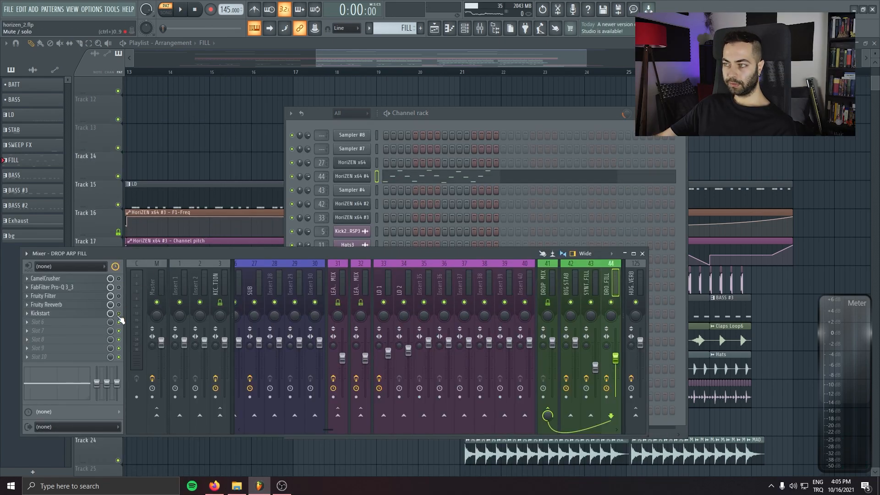
left_click_drag(617, 359, 615, 344)
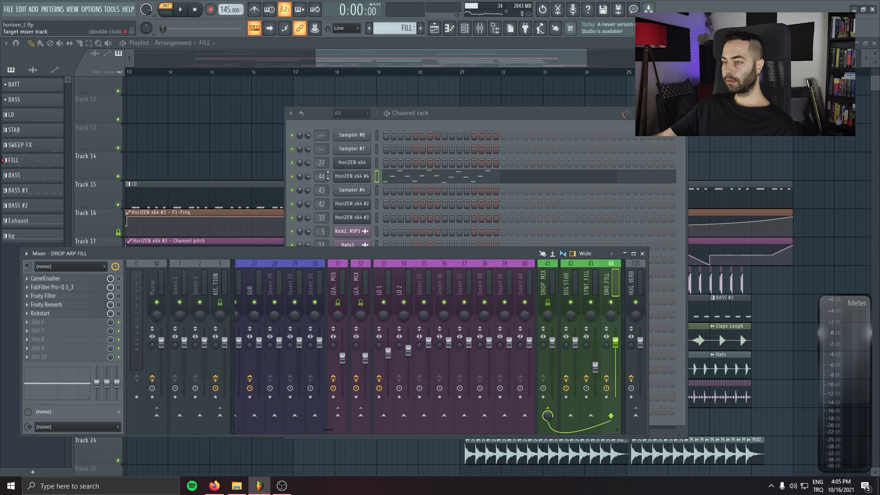
key("space")
key("space")
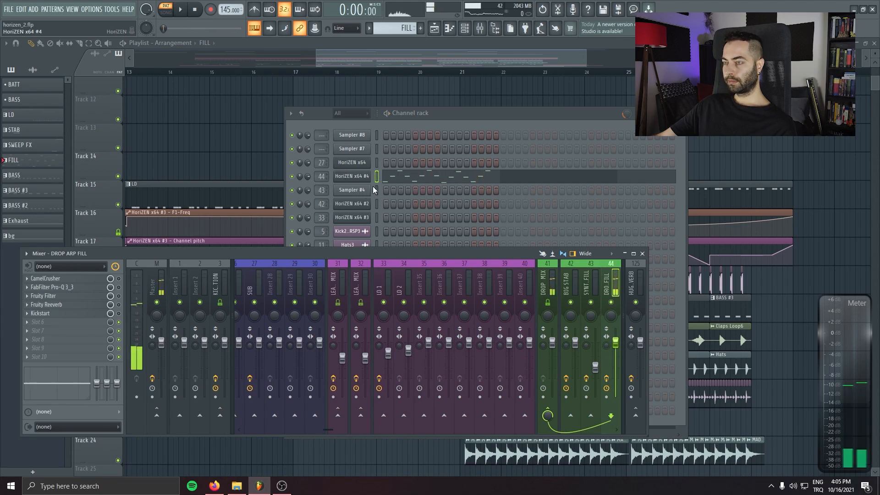
Reopen the HoriZEN x64 #4 instrument and play the FILL pattern with the LoneRider preset
left_click(352, 176)
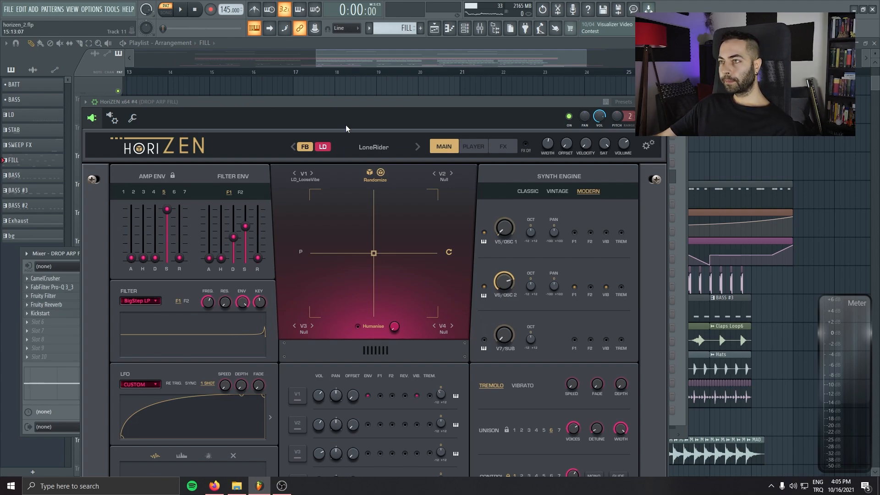
left_click_drag(346, 125, 354, 107)
key("space")
left_click_drag(382, 234, 386, 214)
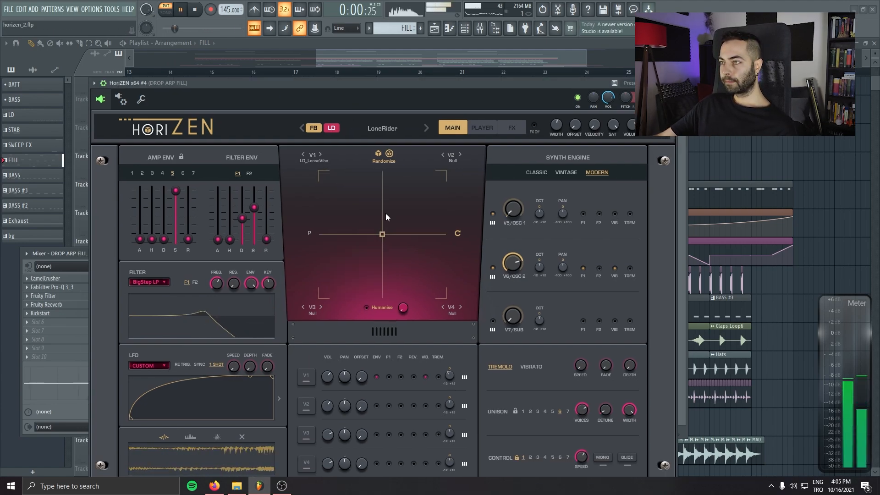
Look over the FX sound sources for voice 2, return to the main synth page, and play the FILL pattern again
left_click(453, 160)
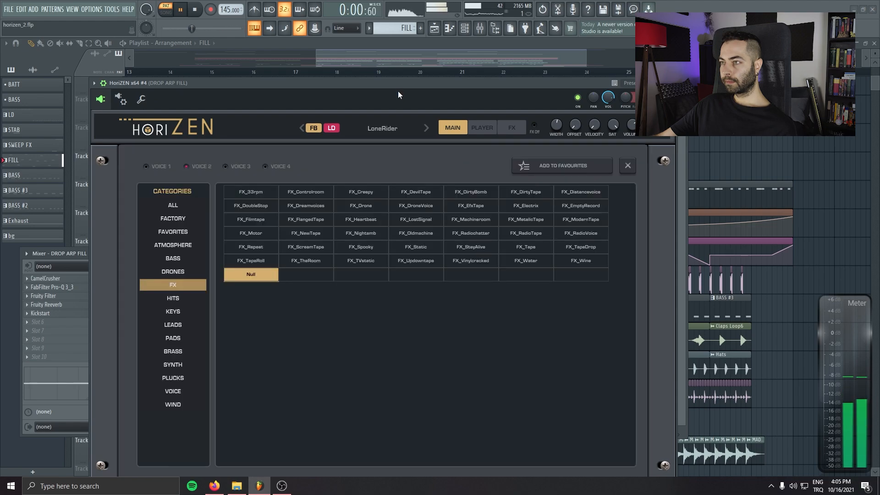
left_click(194, 10)
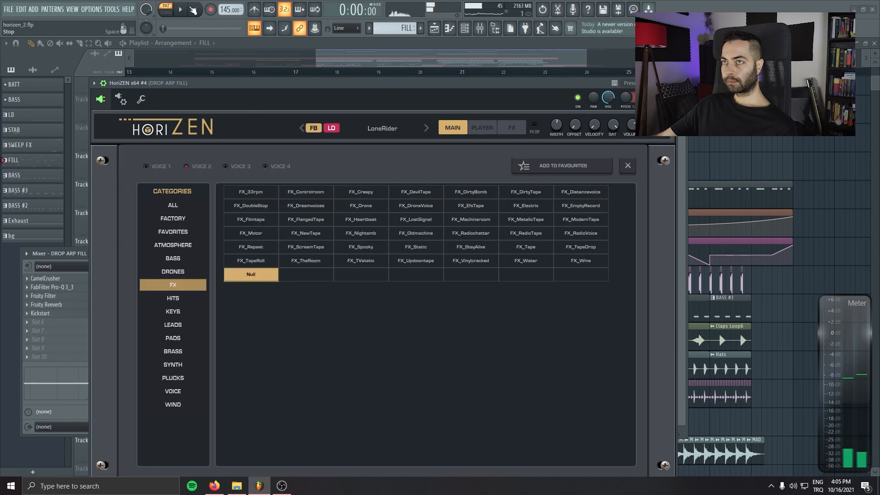
left_click(381, 129)
left_click(454, 128)
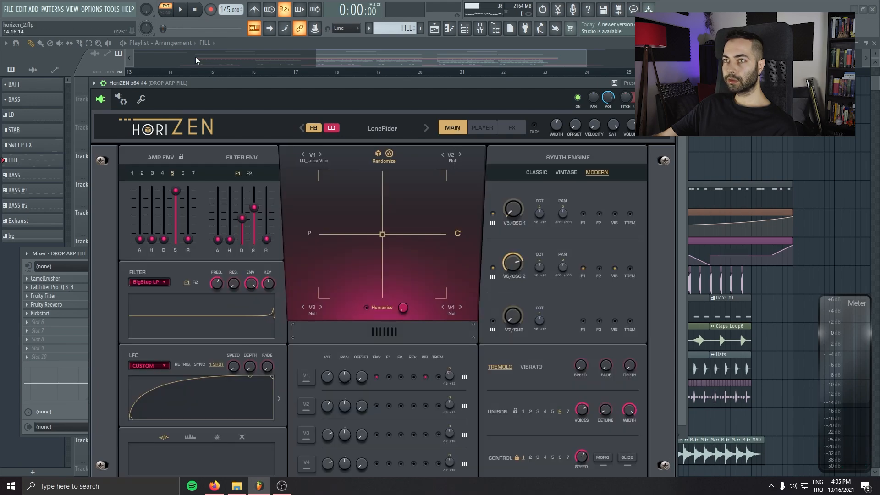
left_click_drag(333, 86, 329, 68)
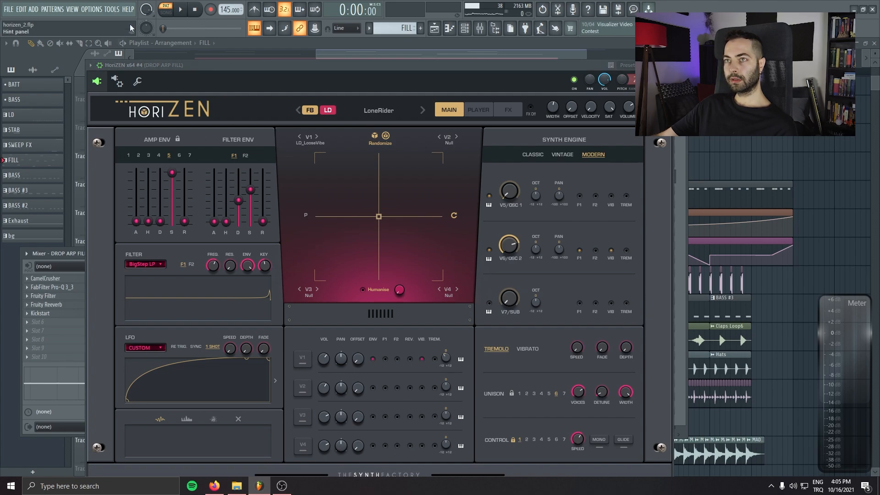
key("space")
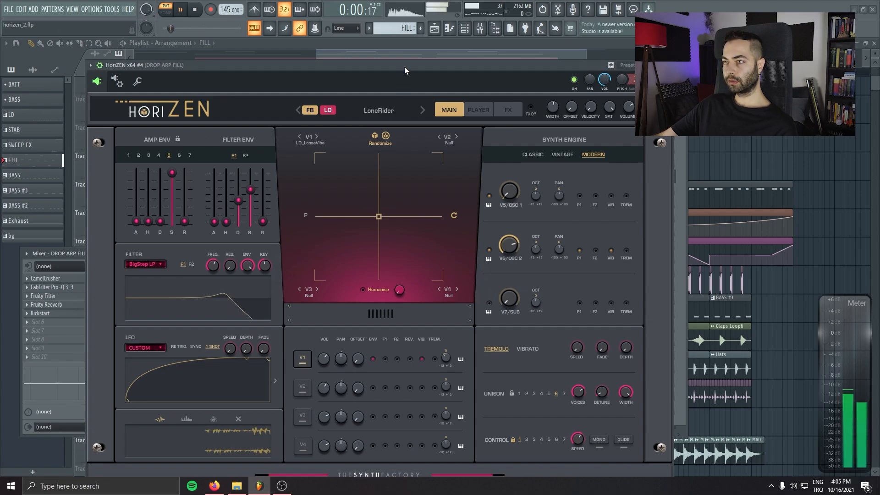
Open voice 1's sound source browser and browse the Leads, Brass and Bass categories while the FILL pattern plays
left_click_drag(379, 216, 344, 190)
left_click(314, 146)
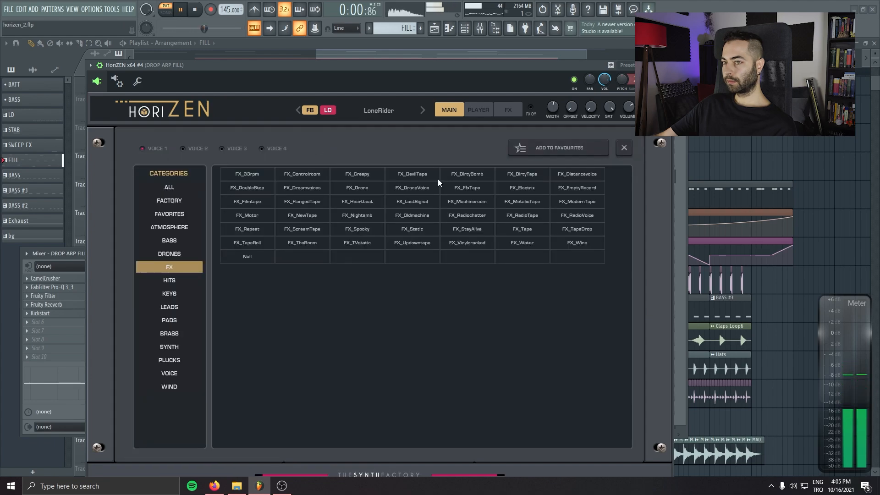
left_click(176, 308)
left_click(180, 334)
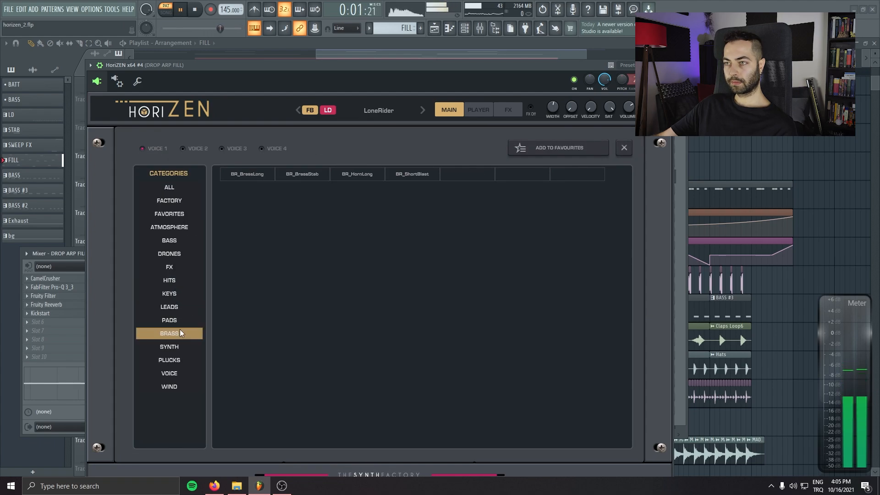
left_click(172, 242)
Audition BS_Clubland, BS_FreeRide, BS_Basics, BS_Animated, BS_CasioDays and BS_HouseofSaw as voice 1's source
left_click(247, 201)
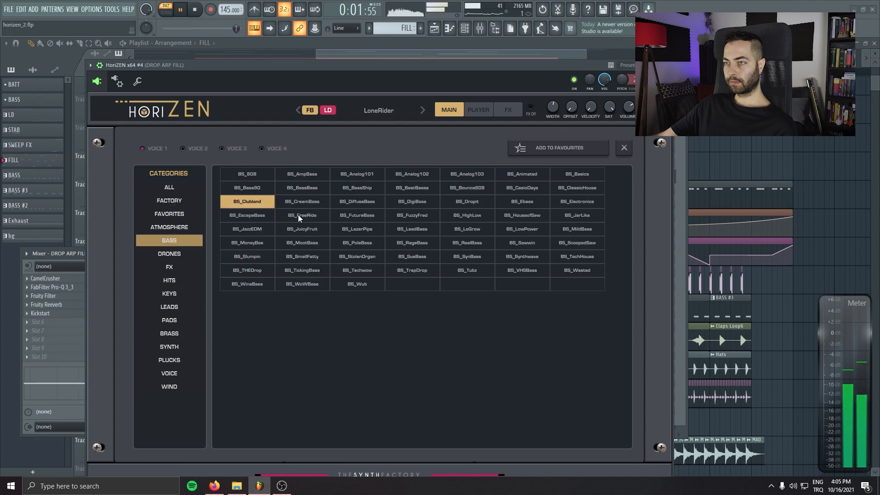
left_click(310, 216)
left_click(577, 174)
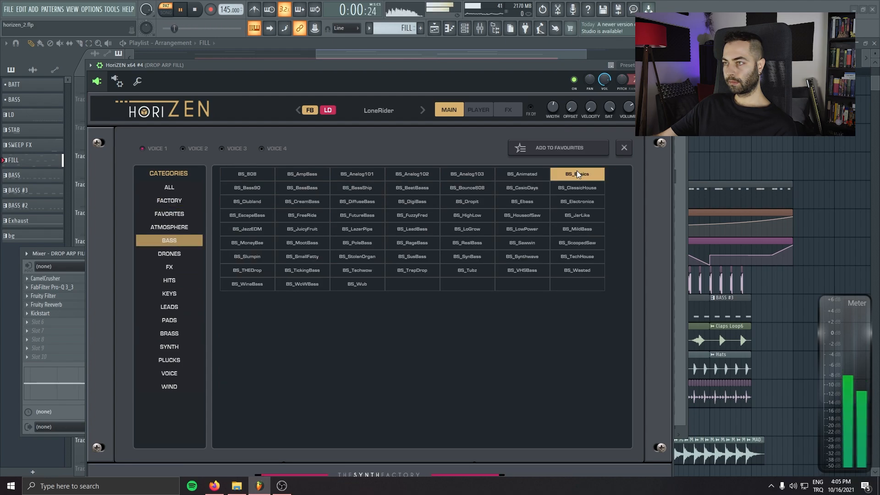
left_click(522, 174)
left_click(520, 189)
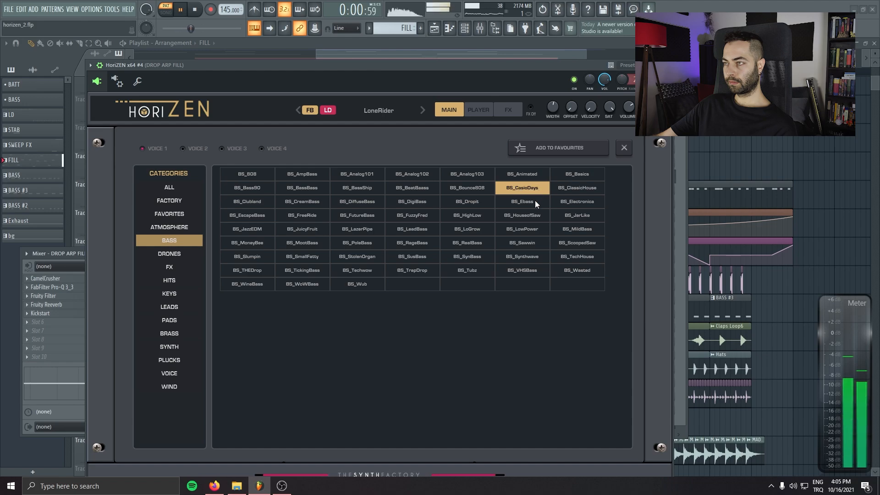
left_click(525, 215)
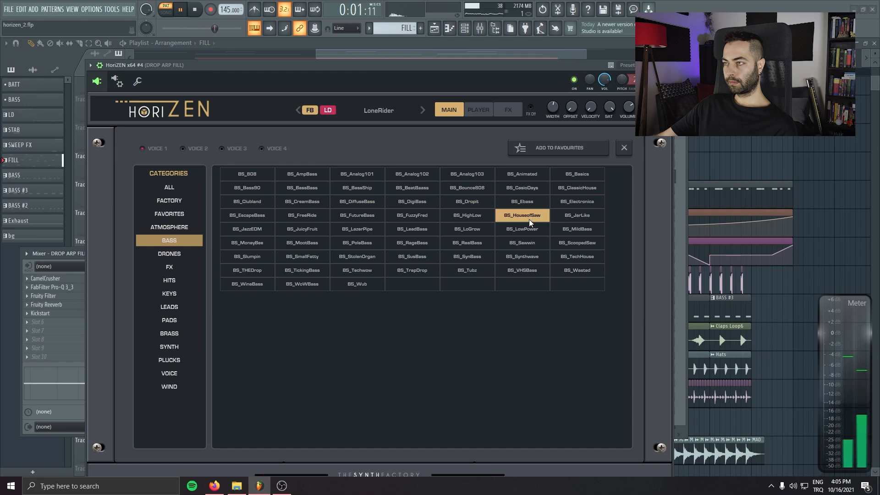
Try BS_MildBass, BS_LeadBass and BS_LoGrow, load BS_PoleBass on voice 1, return to the main synth page and stop playback
left_click(585, 231)
left_click(413, 231)
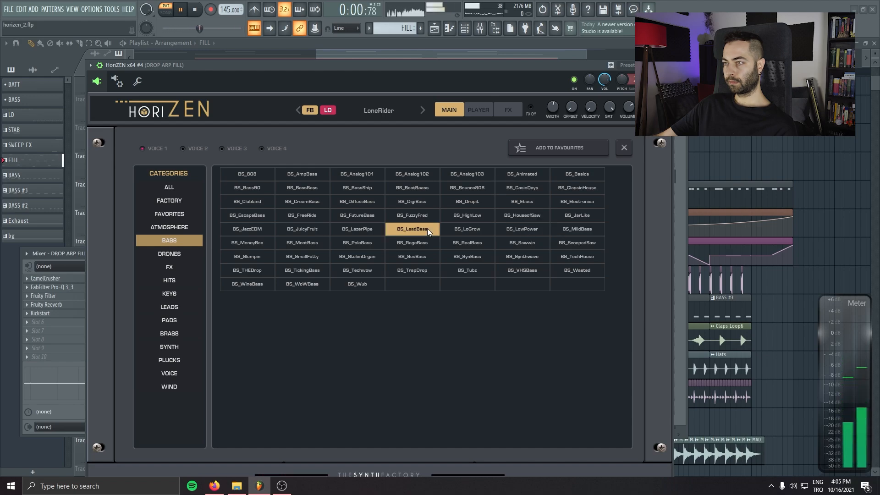
left_click(472, 231)
left_click(358, 243)
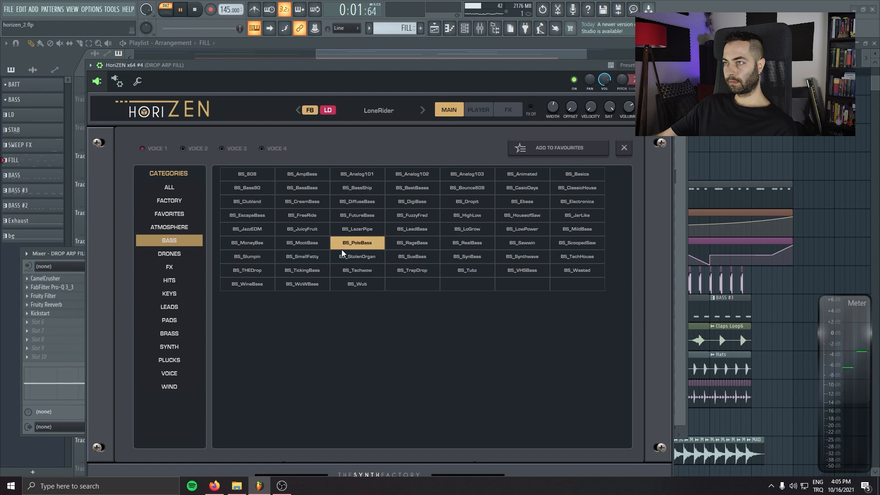
left_click(380, 112)
left_click(381, 114)
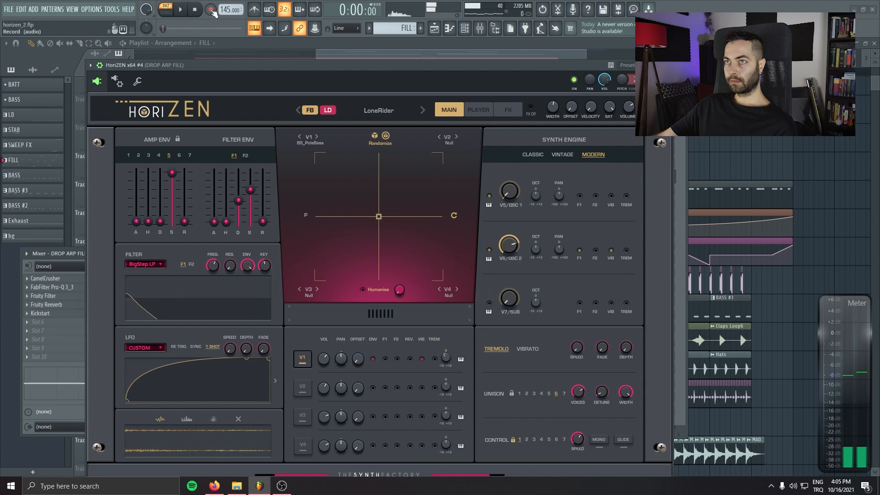
left_click(195, 10)
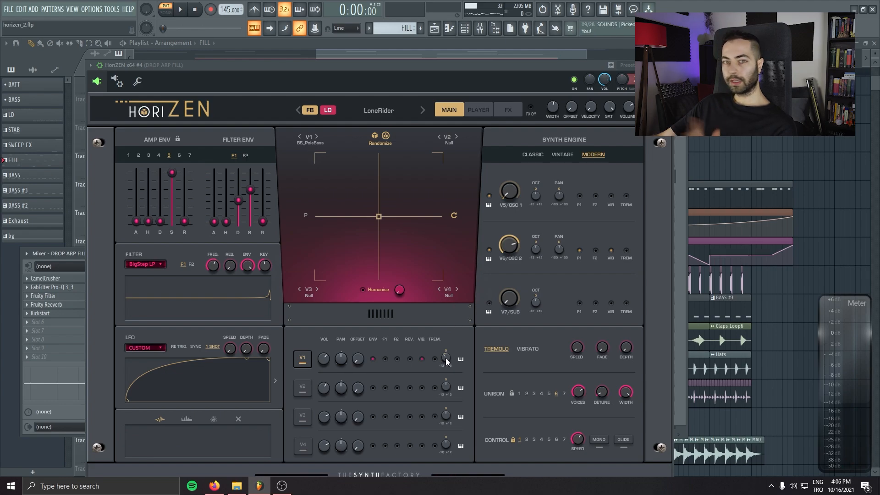
Play the FILL pattern and audition BS_ClassicHouse, BS_CasioDays, BS_Ebass, BS_HouseofSaw, BS_Synthwave and BS_TechHouse for voice 1
mouse_move(446, 362)
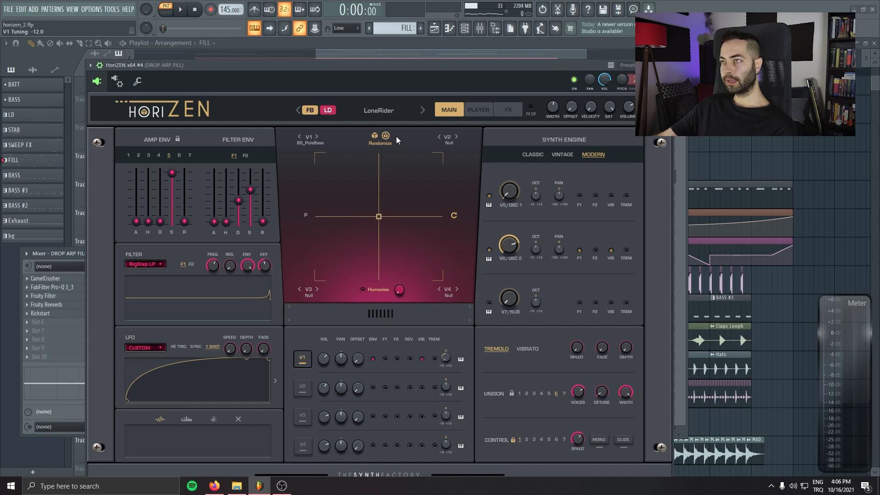
key("space")
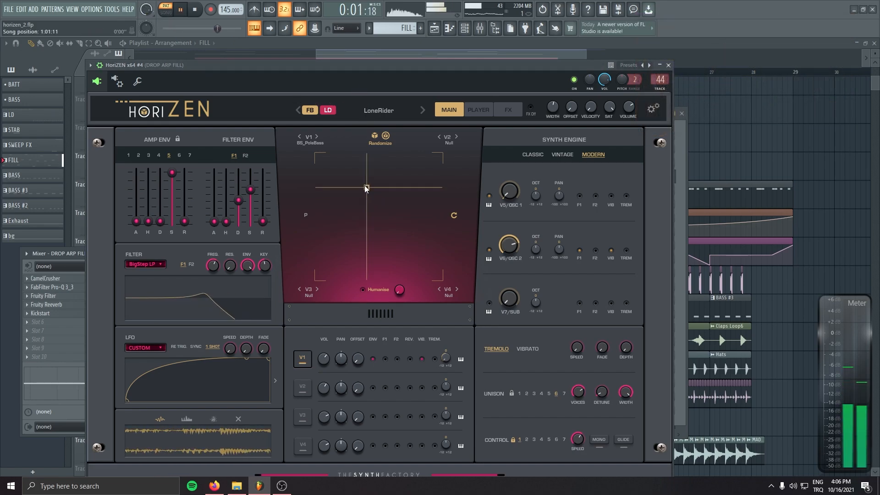
left_click(313, 143)
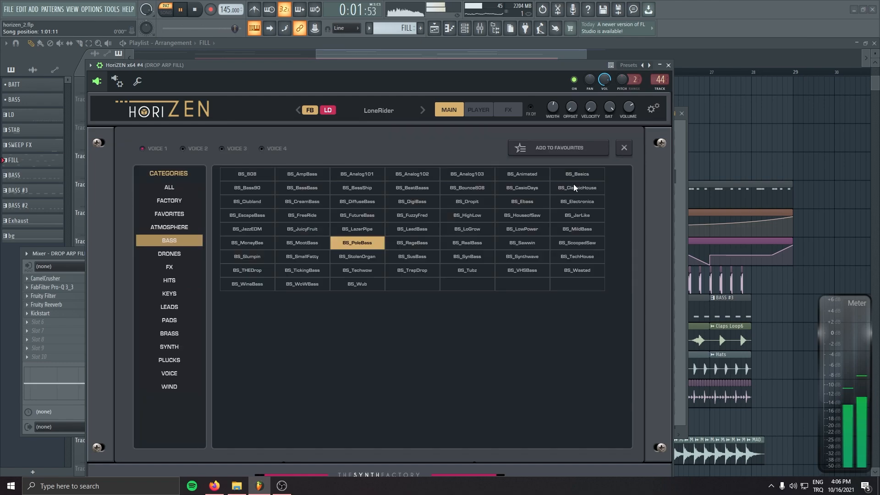
left_click(577, 187)
left_click(522, 188)
left_click(526, 204)
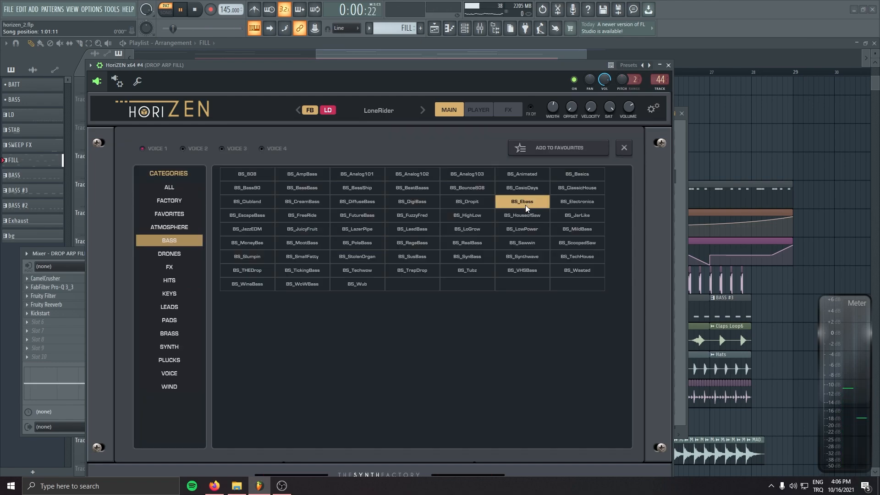
left_click(522, 215)
left_click(526, 258)
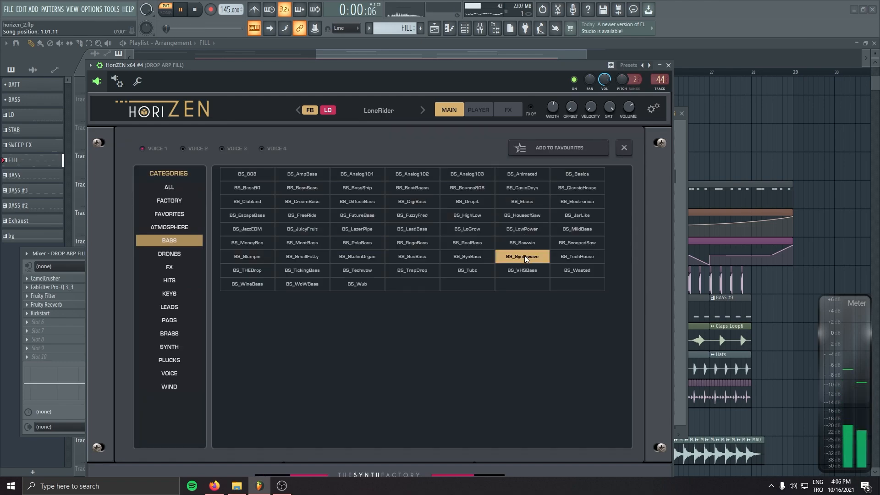
left_click(569, 255)
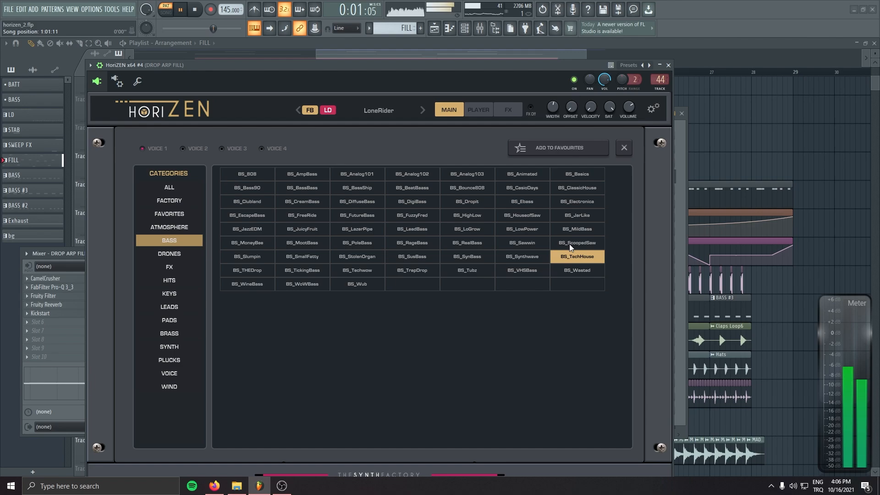
Audition BS_THEDrop, BS_TickingBass, BS_TrapDrop and BS_VHSBass, load BS_Tubz on voice 1 and return to the main synth page
left_click(264, 273)
left_click(303, 272)
left_click(258, 275)
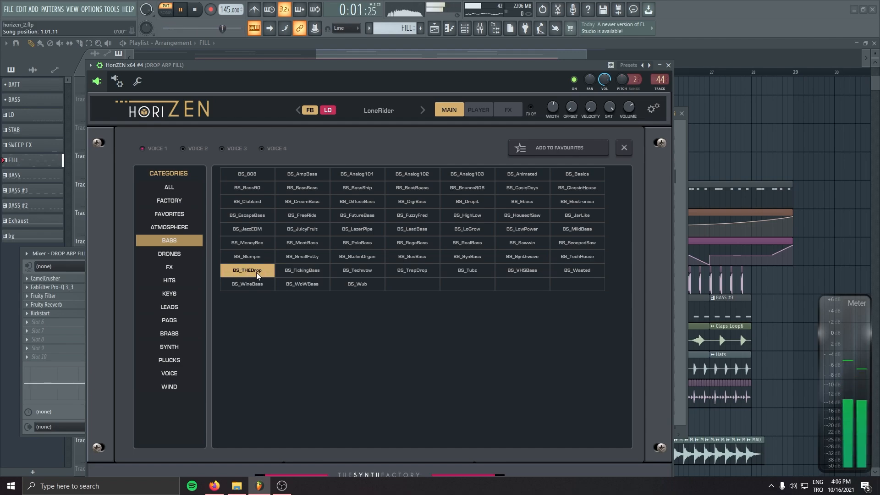
left_click(417, 273)
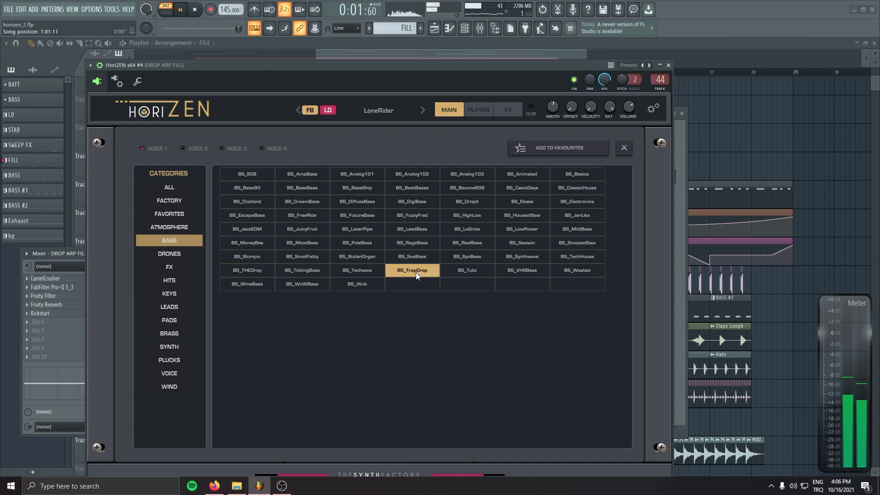
left_click(528, 272)
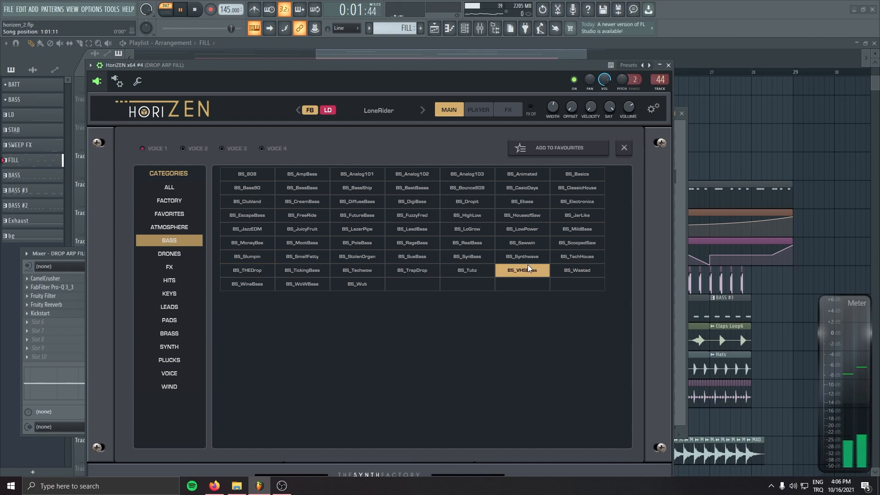
left_click(474, 275)
left_click(387, 112)
left_click(388, 113)
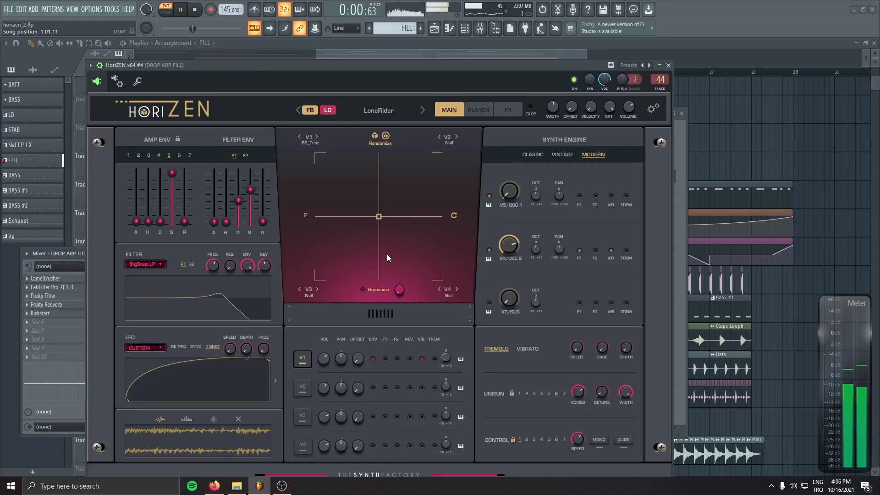
Load BS_Analog102 as voice 1's source, stop playback and return to the main synth page
left_click(386, 111)
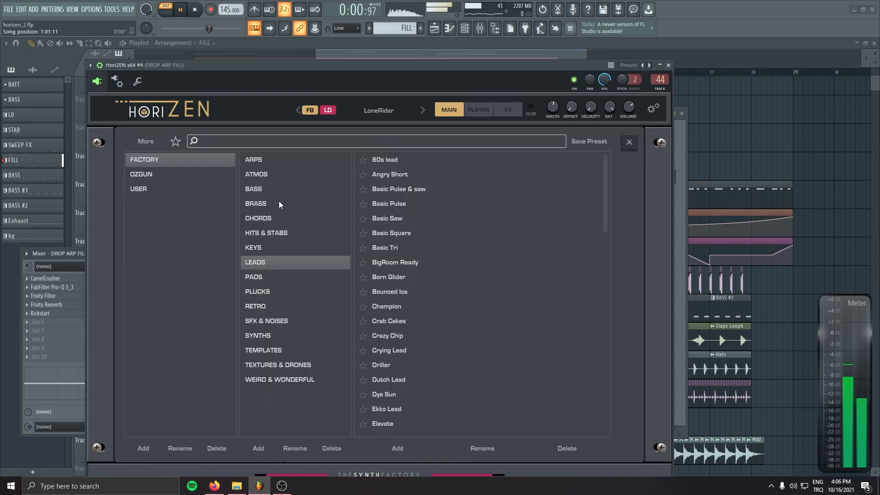
left_click(392, 115)
left_click(308, 178)
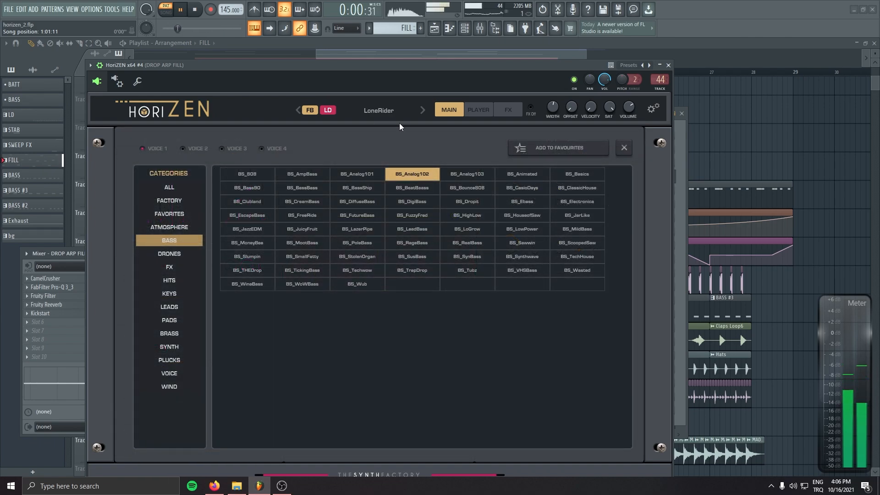
key("space")
left_click(372, 115)
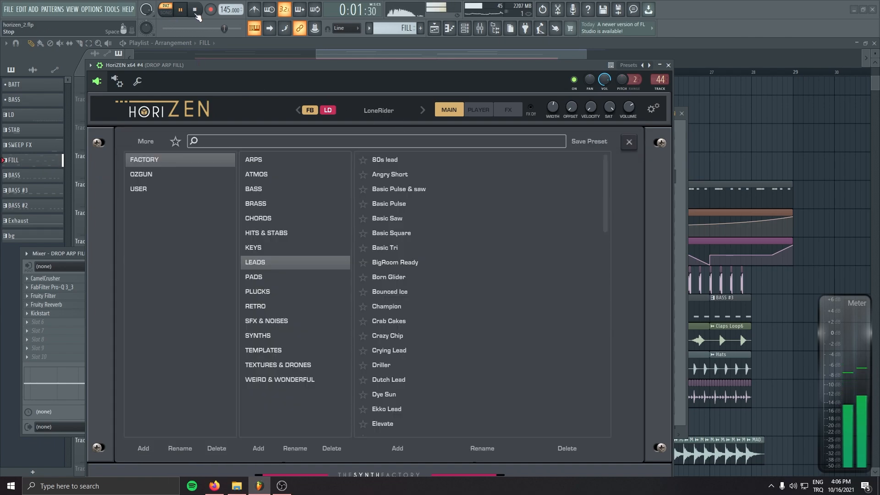
left_click(370, 117)
left_click(449, 110)
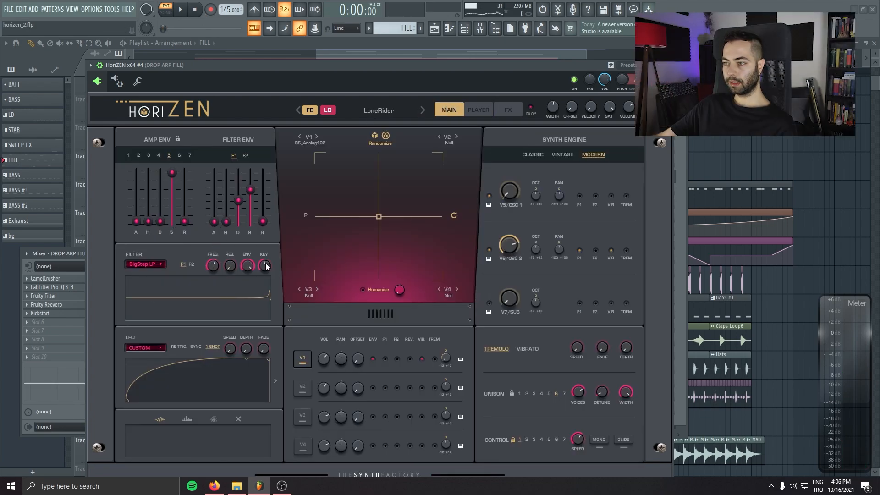
Play the FILL pattern, route voice 1 through filter 1 and raise the filter's frequency
key("space")
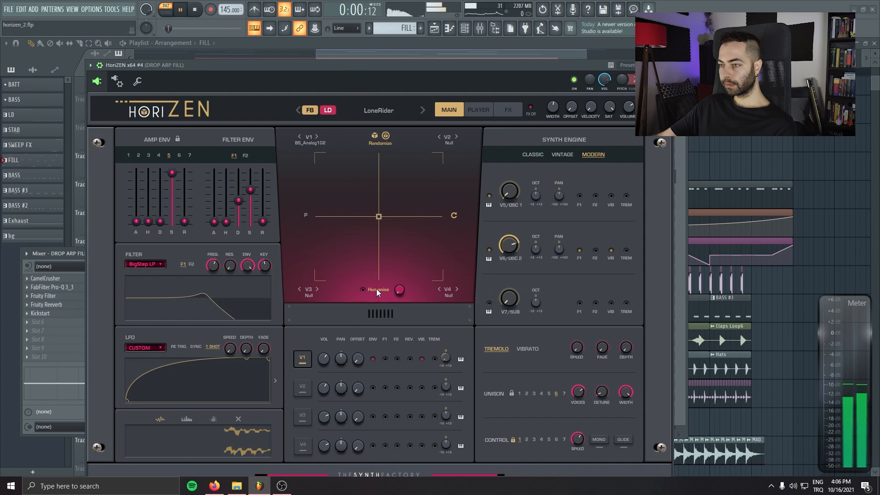
left_click(386, 359)
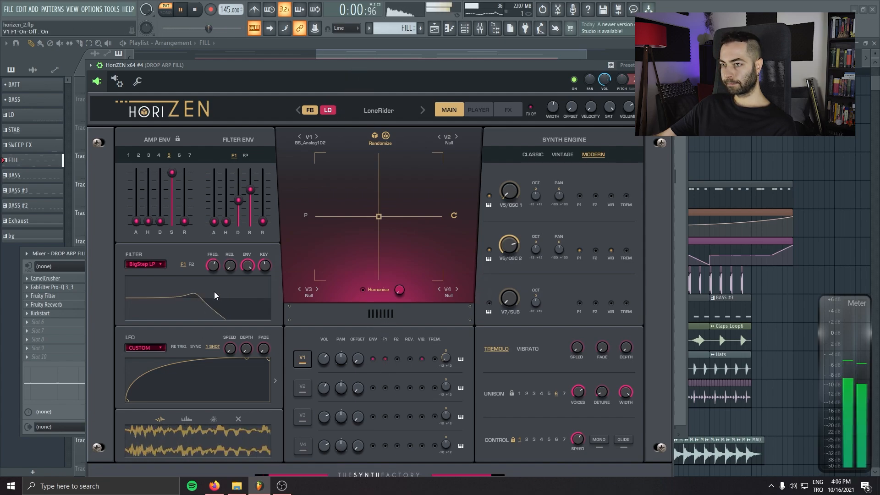
left_click_drag(214, 292, 204, 215)
Toggle voice 1's mute to compare the sound and adjust the voice's volume and tuning while the pattern plays
left_click(305, 358)
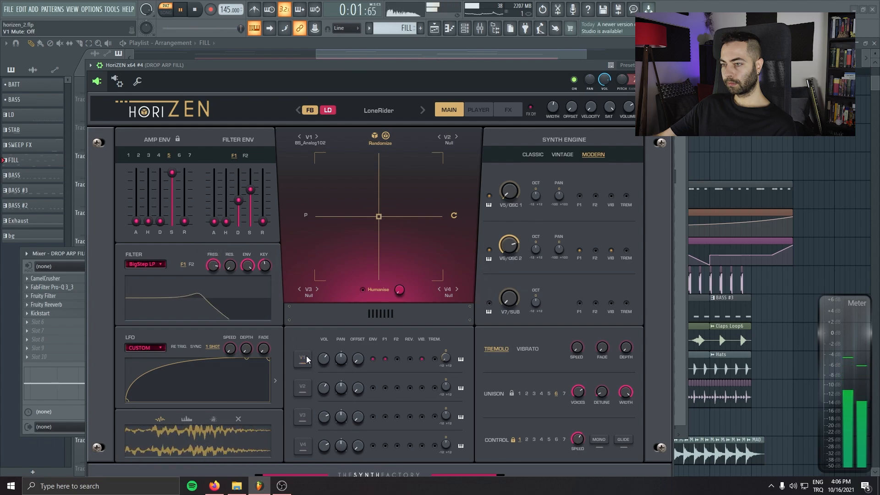
left_click_drag(323, 359, 326, 331)
left_click_drag(449, 358, 441, 293)
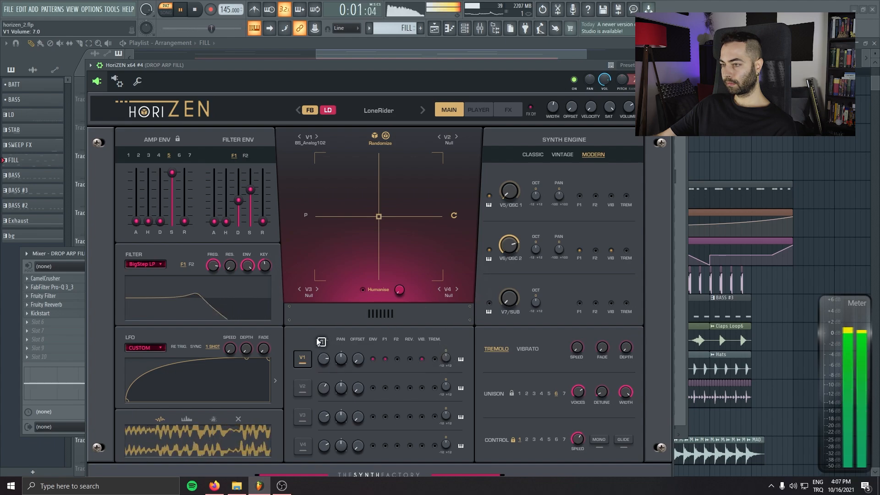
left_click_drag(319, 369, 316, 367)
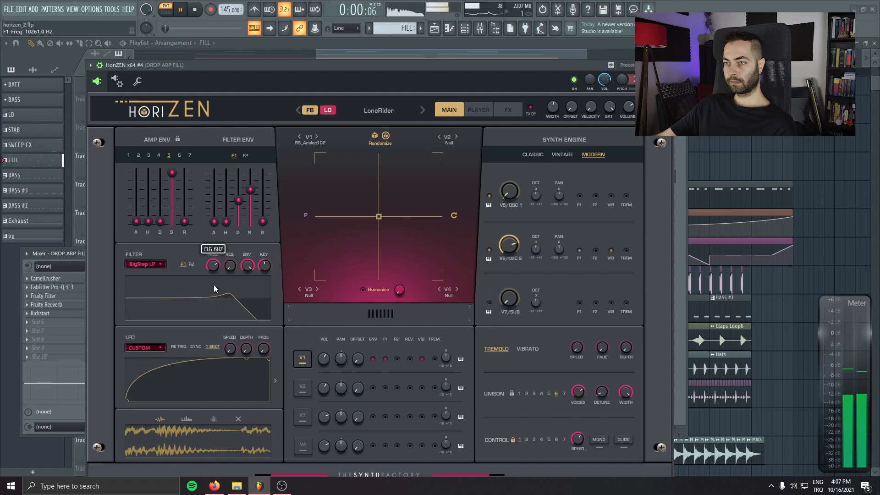
Sweep filter 1's frequency down and back up to a high setting, and stop playback
left_click_drag(219, 339, 213, 314)
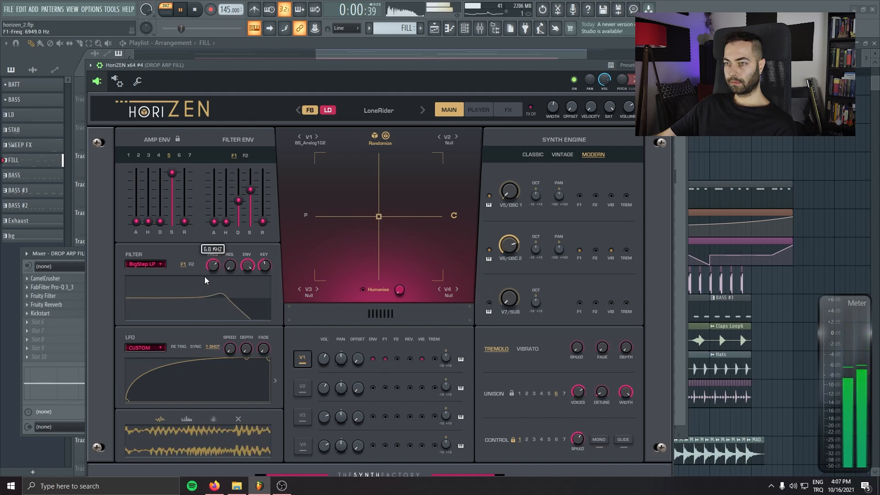
left_click_drag(205, 277, 208, 213)
left_click_drag(319, 65, 331, 44)
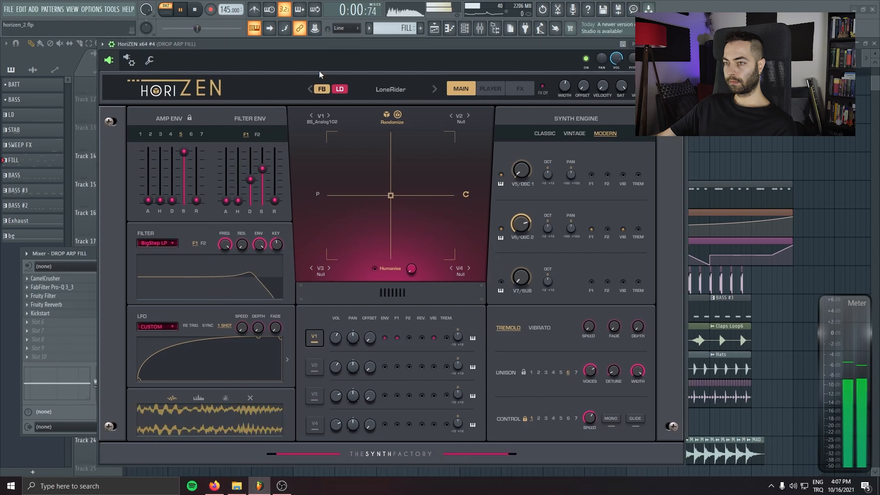
key("space")
Move the HoriZEN x64 #4 window out of the way and close it to reveal the FILL clip
left_click_drag(248, 44, 252, 175)
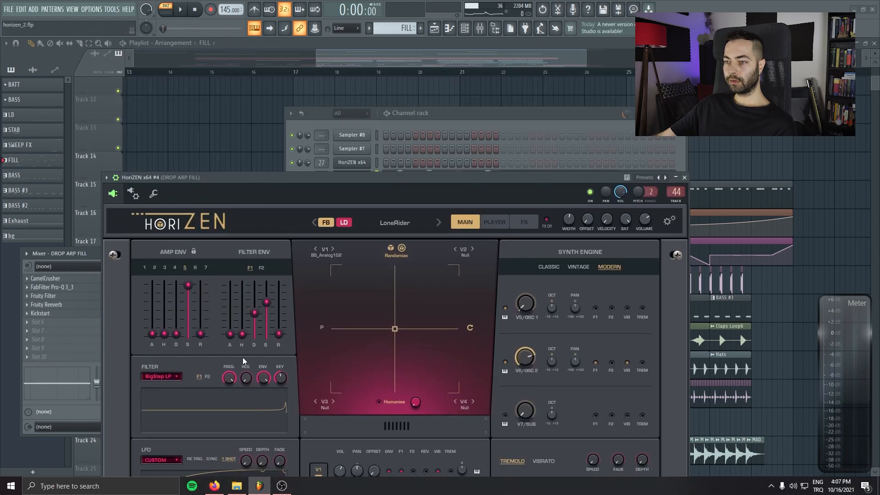
right_click(222, 151)
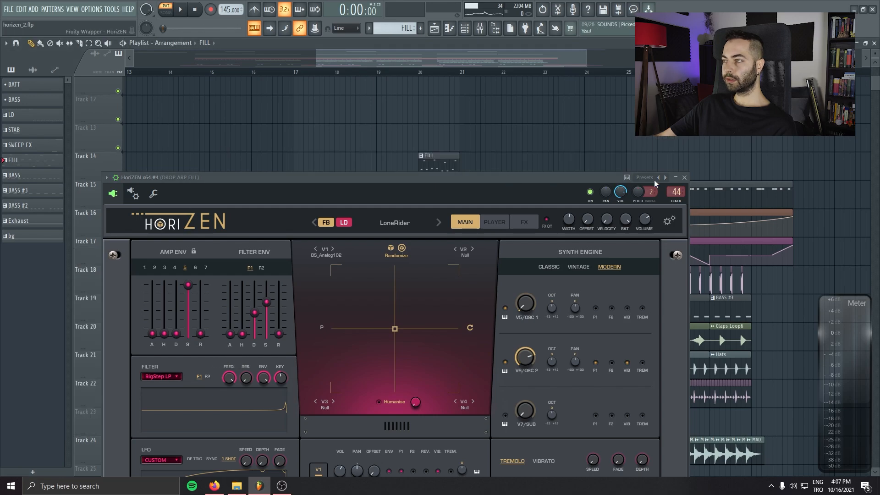
left_click(685, 177)
Insert one new playlist track at Track 15 and select bar 20 of the arrangement around the FILL clip
left_click_drag(633, 184, 527, 178)
right_click(98, 176)
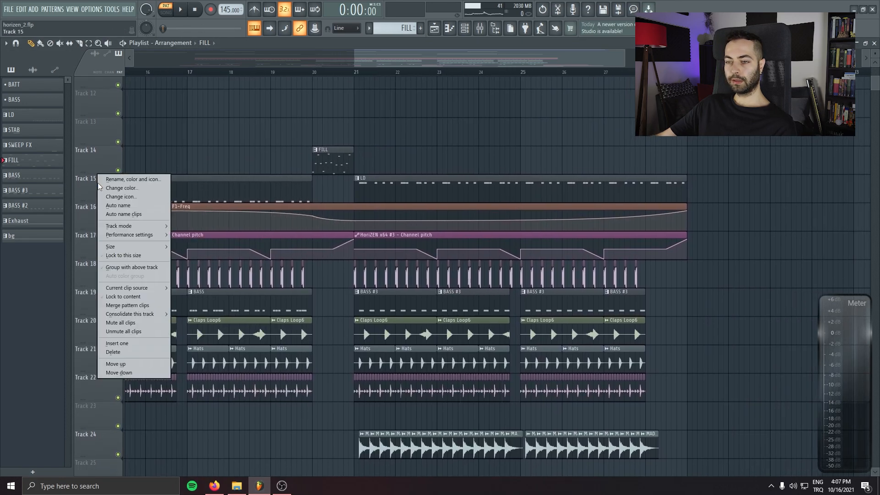
left_click(138, 344)
left_click_drag(315, 72, 352, 71)
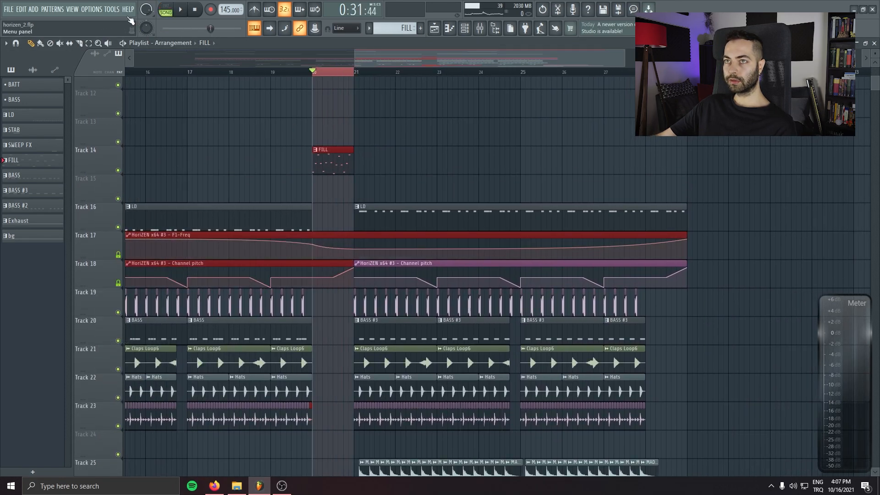
Create an automation clip for HoriZEN x64 #4's F1-Freq on Track 15 under FILL, shaping it as a gently curved rise across bar 20
left_click(111, 10)
mouse_move(151, 123)
left_click(234, 186)
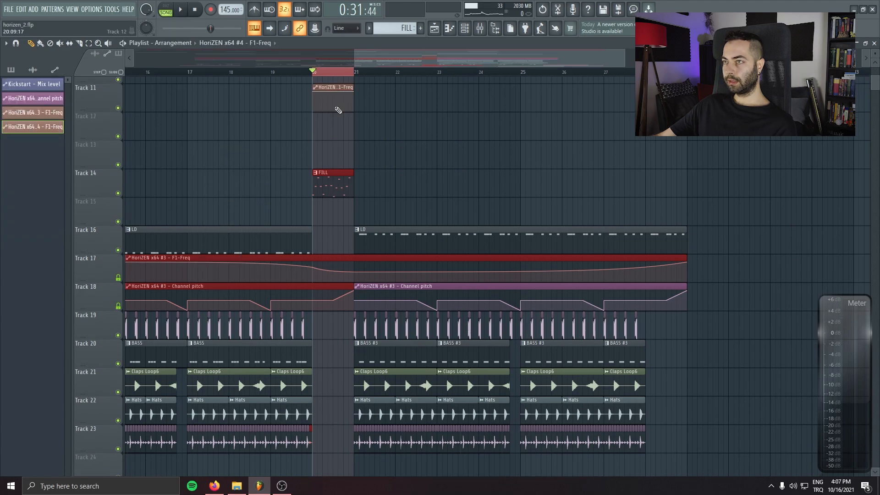
left_click_drag(338, 201, 339, 220)
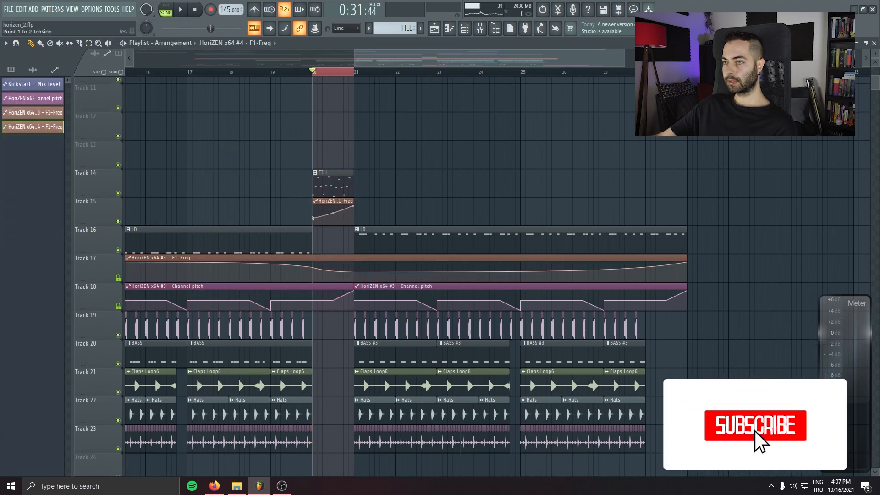
key("space")
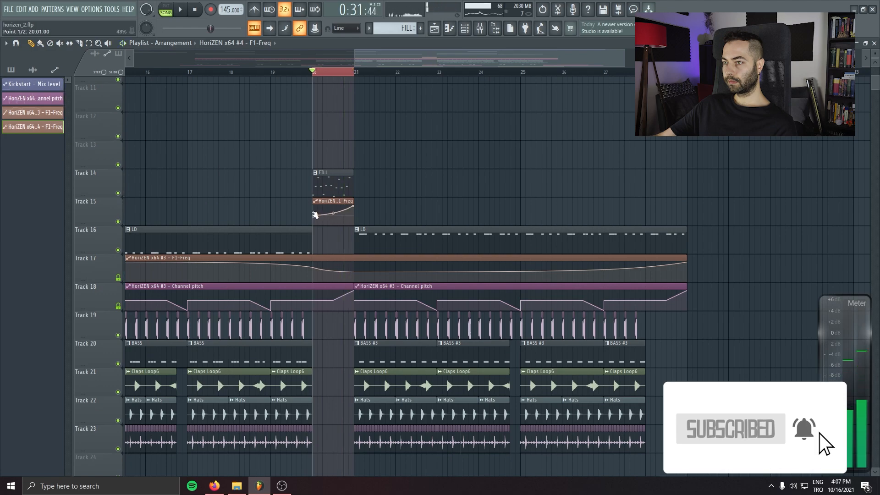
left_click_drag(315, 215, 315, 211)
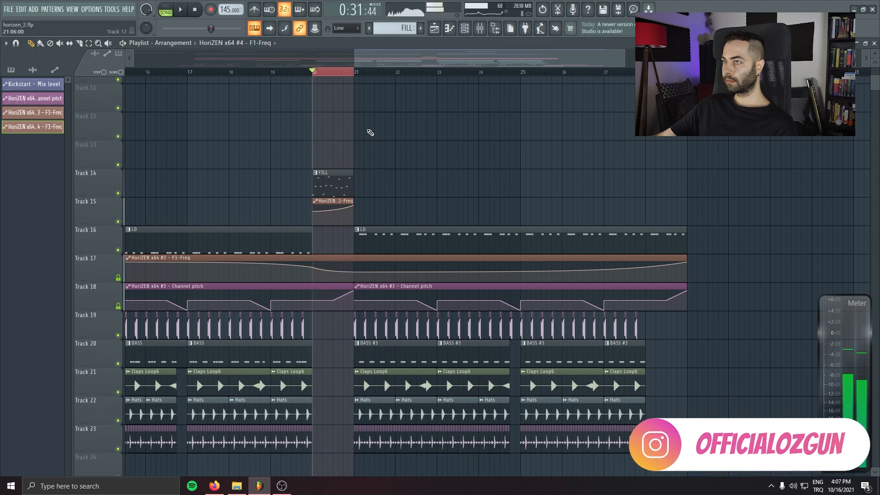
Check CamelCrusher and FabFilter Pro-Q 3 on the DROP ARP FILL mixer insert, enable its effects except Fruity Filter, and play bar 20
key("F9")
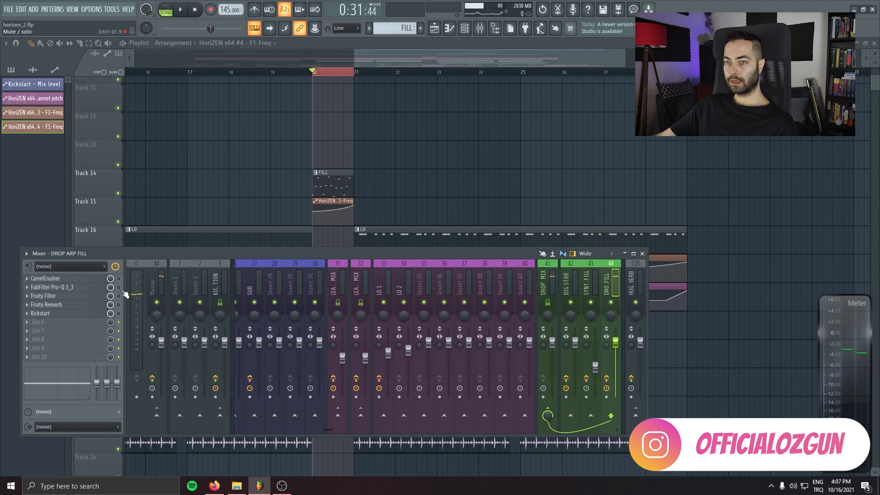
left_click(95, 281)
left_click(95, 289)
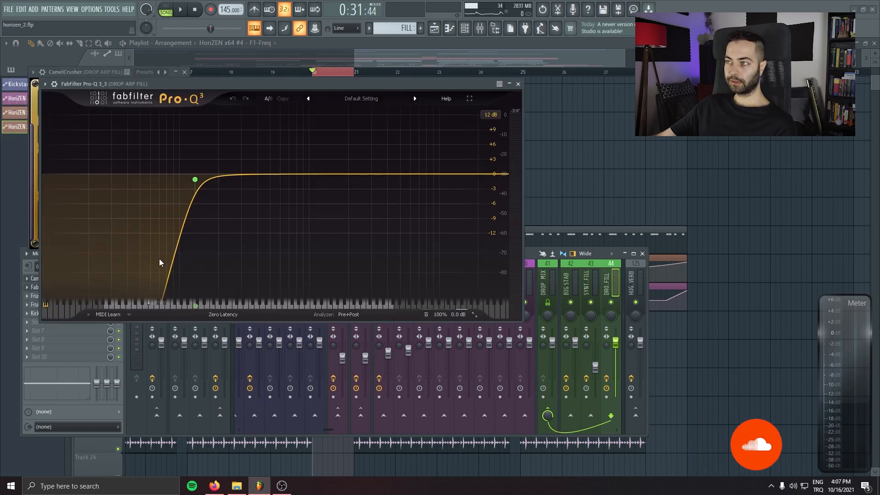
left_click(521, 85)
left_click(184, 72)
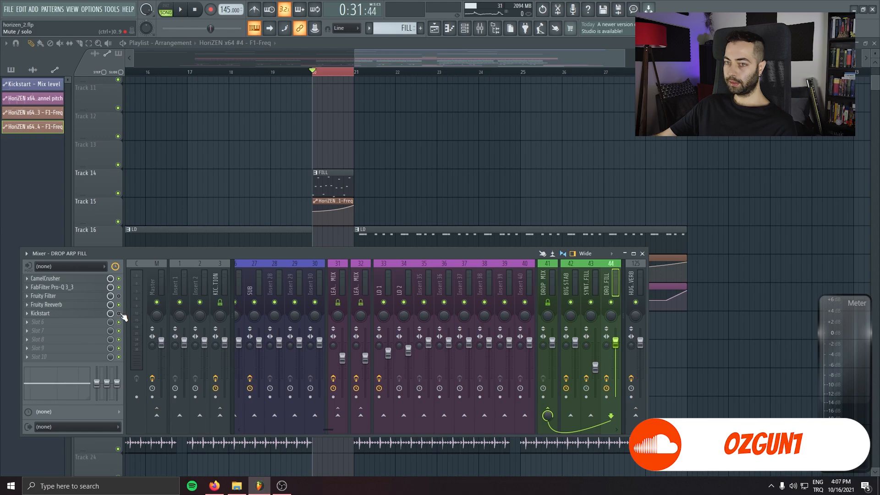
key("space")
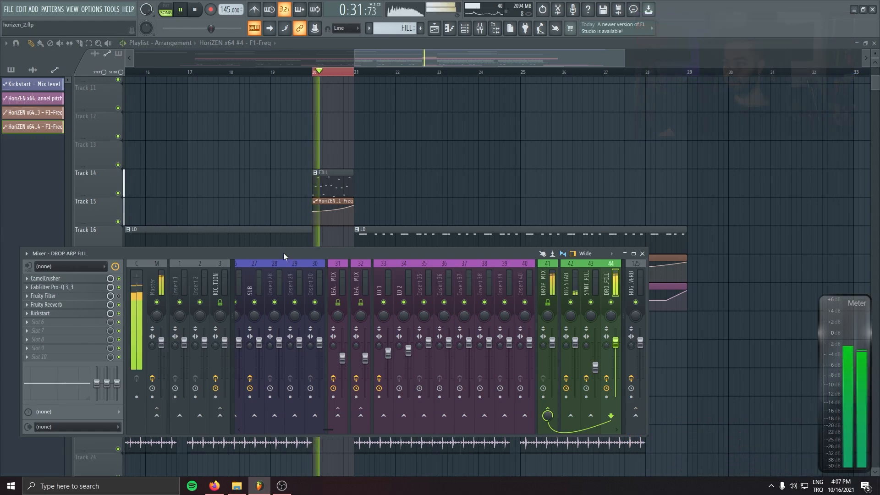
Play the arrangement from bar 19 and lower the DROP ARP FILL insert's volume to about -4.0 dB
left_click(272, 72)
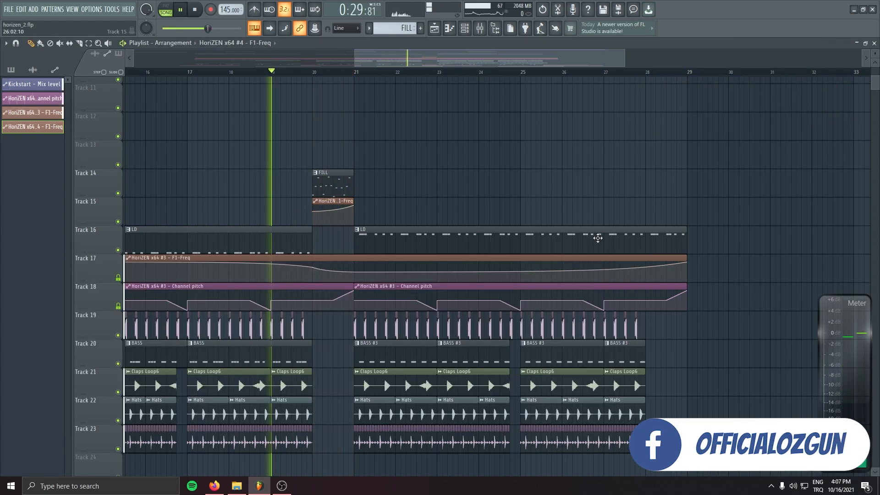
key("F9")
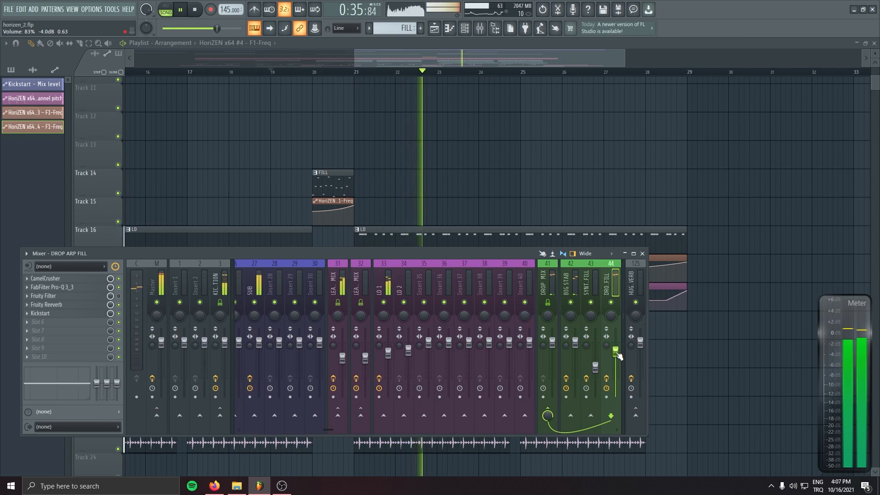
key("F9")
Replay the arrangement from bar 19 to hear the fill in context with the other layers, and stop playback
scroll(482, 224, "down", 3)
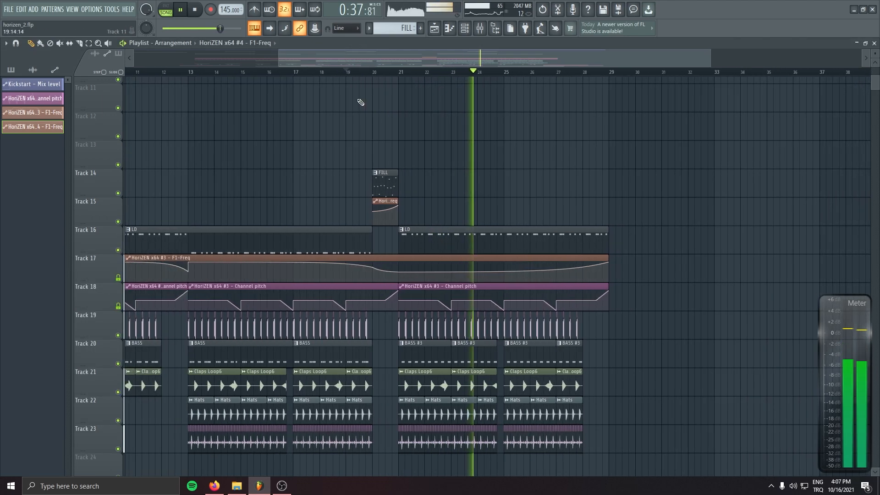
left_click(347, 72)
left_click(692, 149)
right_click(706, 137)
scroll(702, 232, "down", 2)
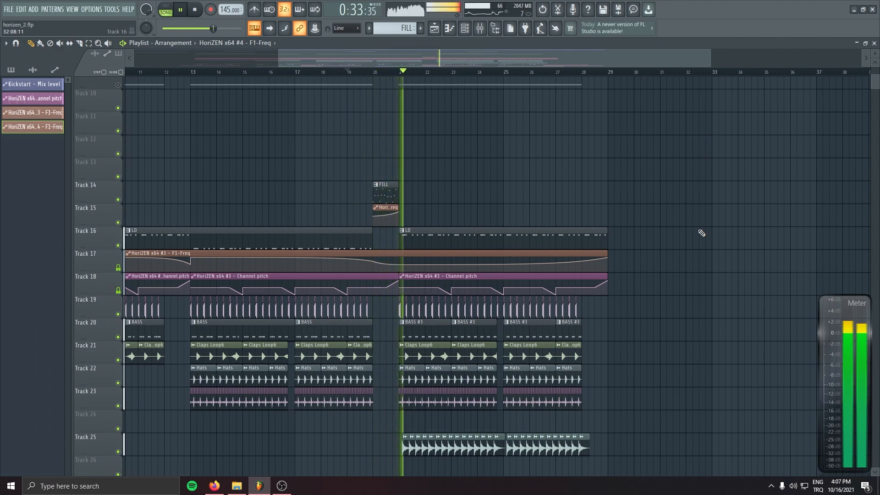
left_click_drag(297, 201, 492, 206)
scroll(398, 249, "down", 1)
left_click_drag(503, 286, 452, 265)
scroll(452, 266, "down", 3)
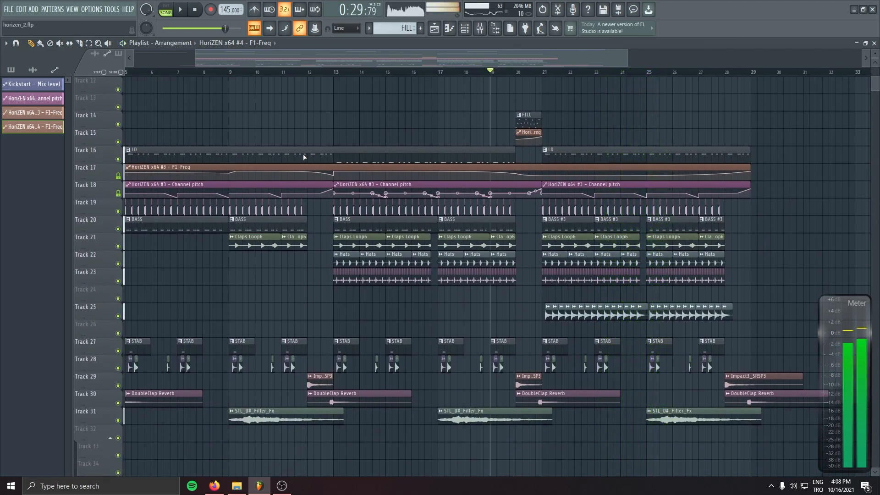
key("space")
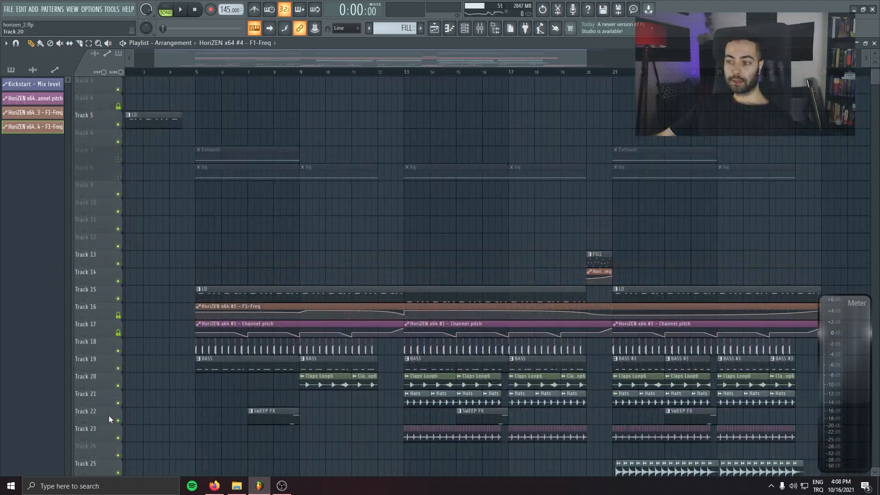
Move the SWEEP FX track down to Track 26, directly above the STAB track
scroll(108, 416, "down", 6)
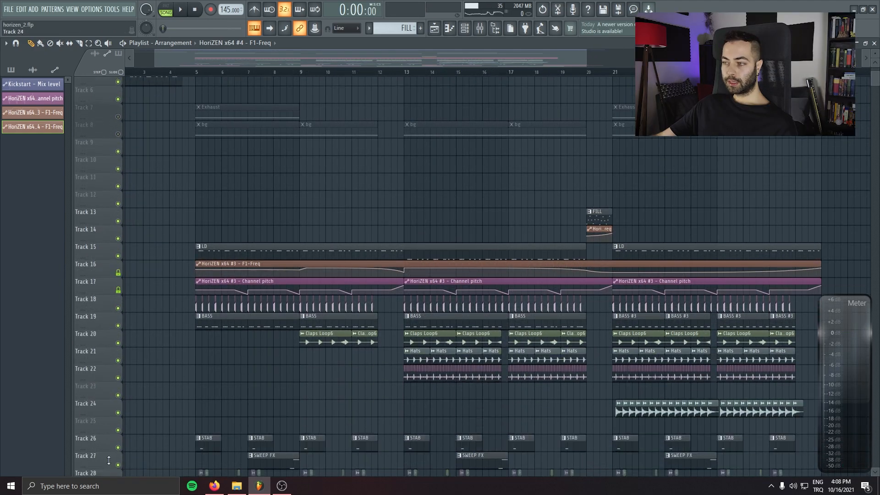
scroll(138, 367, "down", 3)
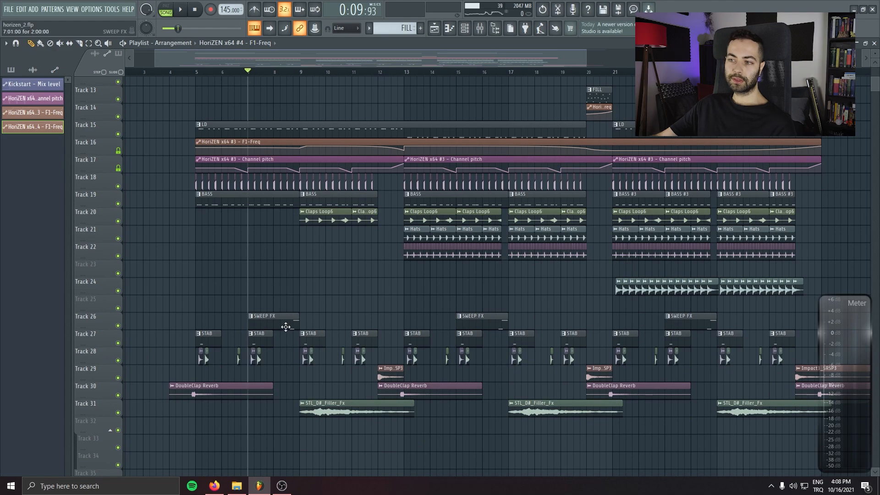
Open the SWEEP FX pattern, replace the Sampler #4 channel with a new HoriZEN instrument, and load the factory lead preset Basic Pulse
double_click(285, 326)
left_click(584, 200)
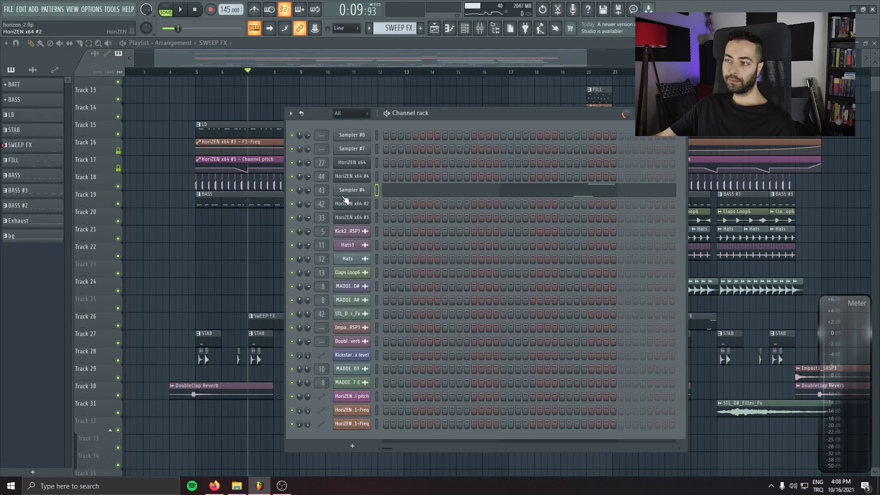
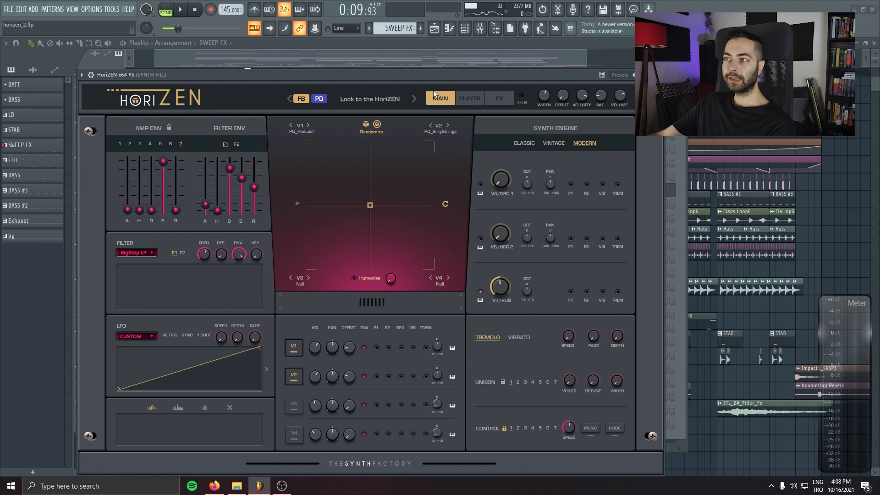
left_click(361, 100)
left_click(148, 147)
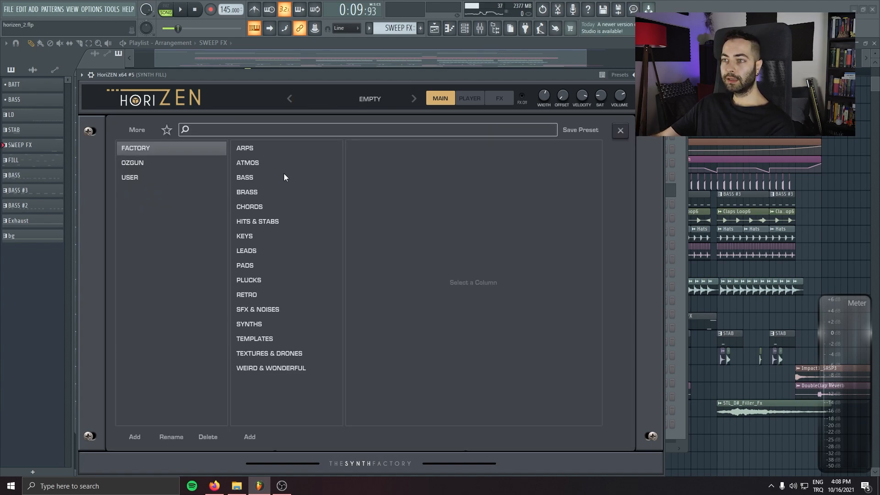
left_click(257, 252)
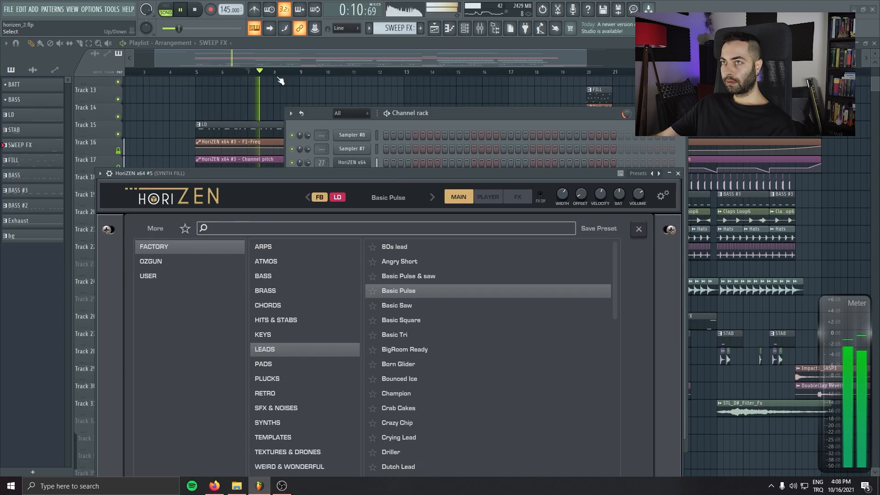
Transpose the lower sweep note in HoriZEN x64 #5's piano roll up one octave to D#4 and play the pattern
key("space")
key("l")
left_click_drag(486, 117, 407, 72)
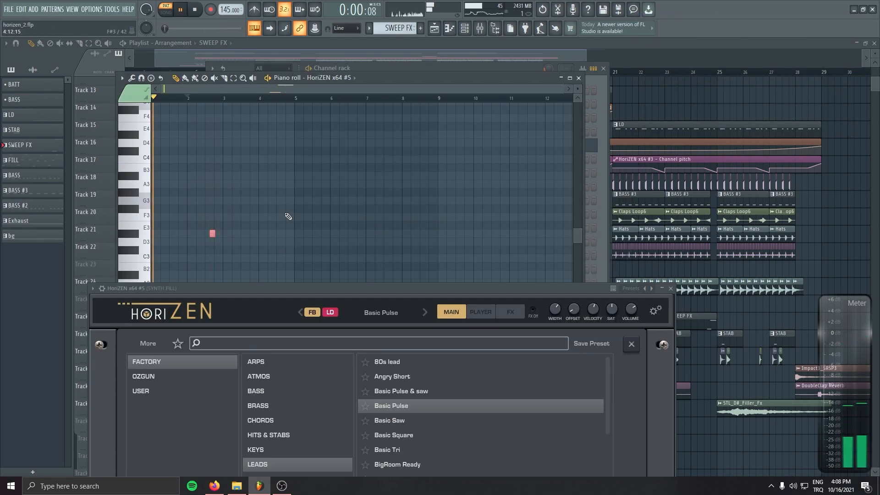
key("ctrl+Up")
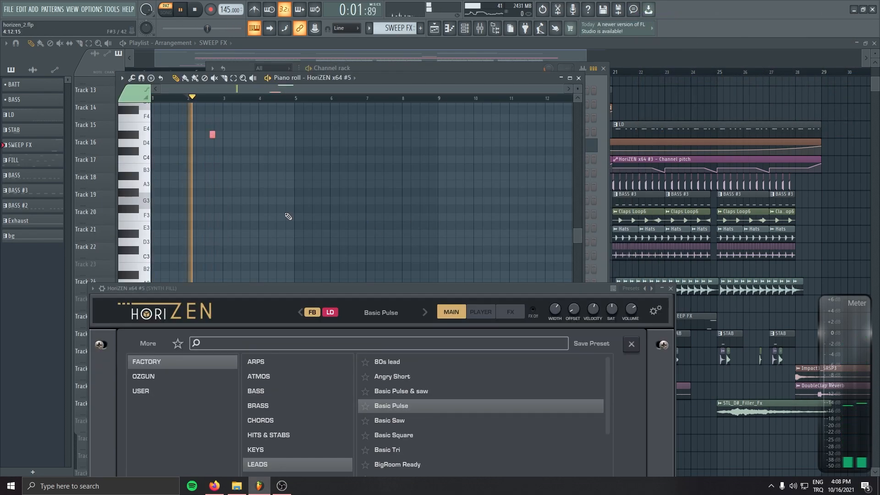
scroll(289, 216, "up", 3)
key("space")
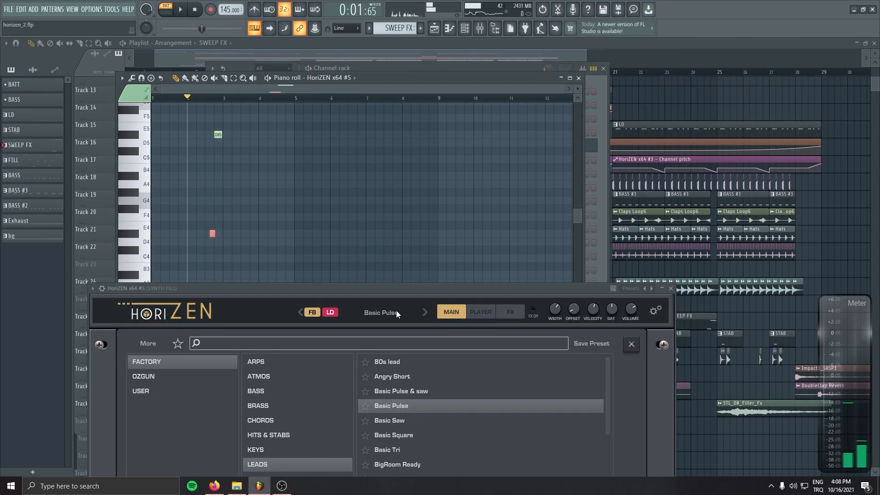
Audition the Basic Saw and BigRoom Ready lead presets on the sweep pattern
left_click_drag(427, 287, 414, 208)
left_click(418, 233)
key("space")
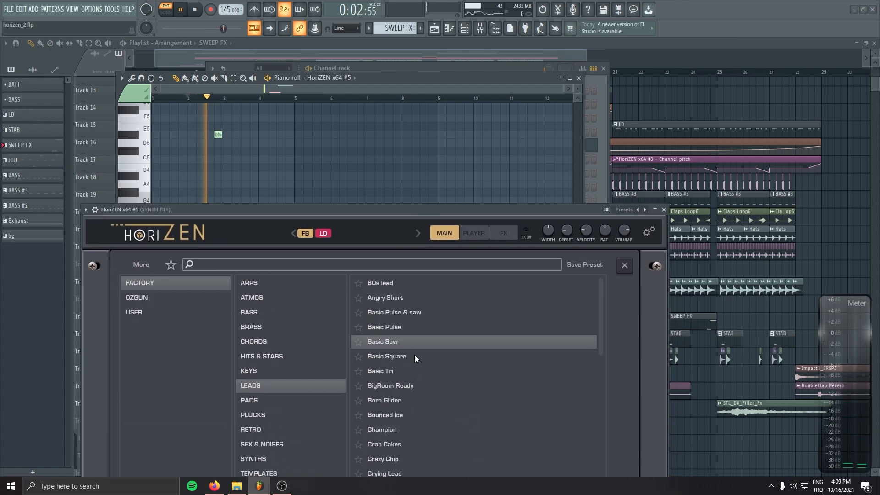
key("space")
left_click(406, 386)
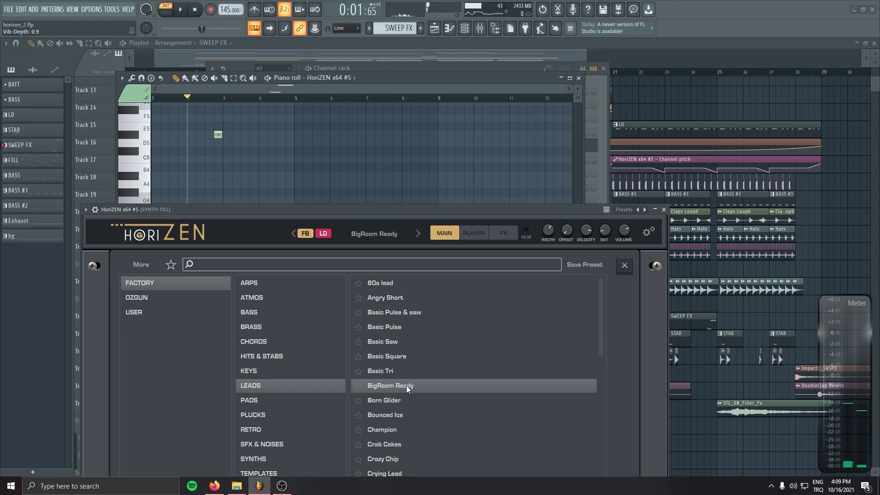
left_click_drag(384, 206, 381, 185)
key("space")
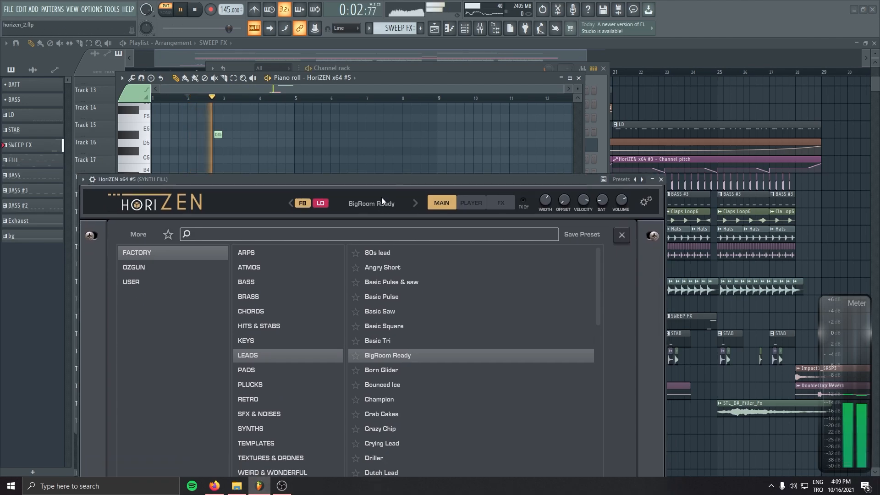
key("space")
Audition the Born Glider, Grammy Lead and Crying Lead presets on the sweep pattern
left_click(392, 384)
left_click(395, 371)
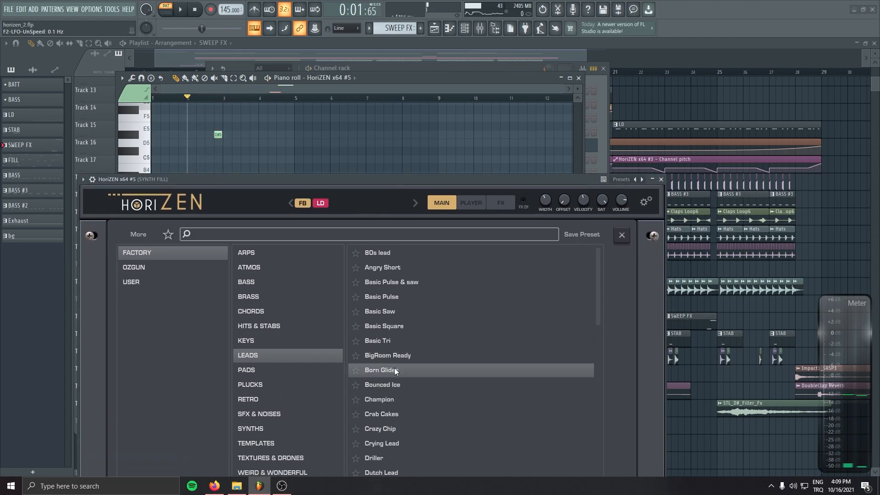
key("space")
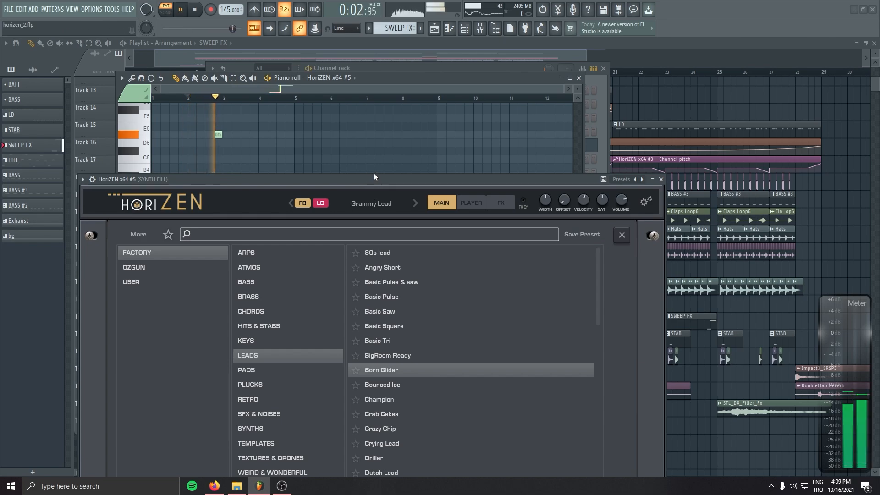
left_click_drag(373, 179, 370, 121)
left_click(385, 390)
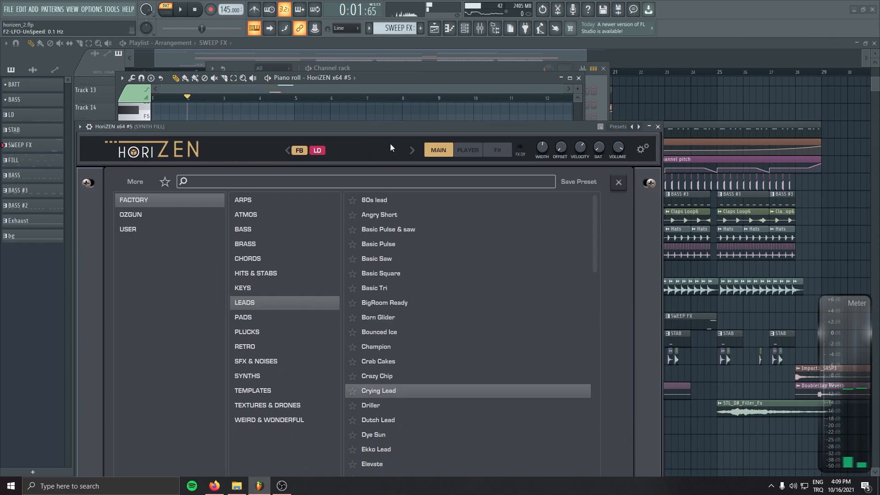
Load the Insta EDM lead preset in HoriZEN x64 #5, listen to it with the pattern, and stop playback
scroll(435, 309, "down", 2)
scroll(434, 309, "down", 3)
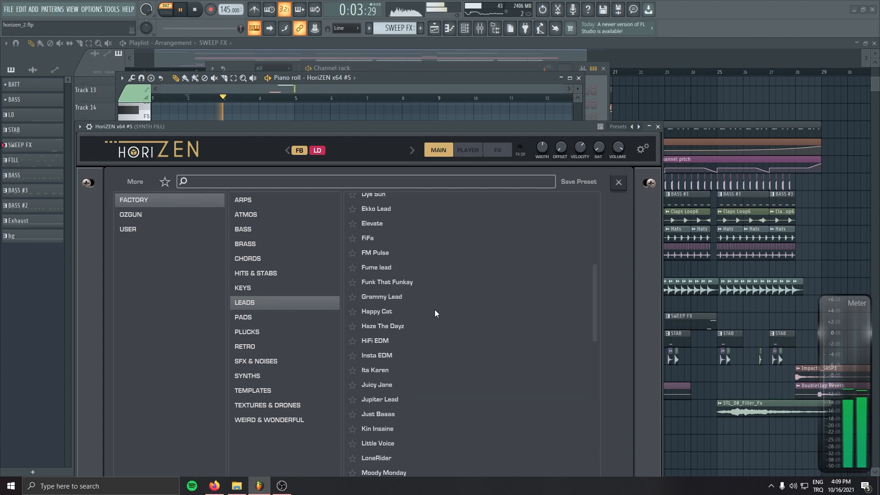
left_click(401, 351)
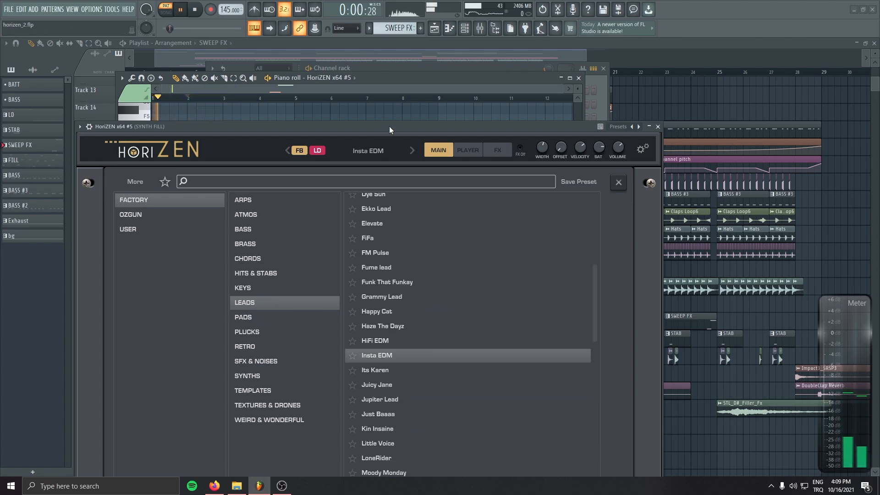
left_click(195, 10)
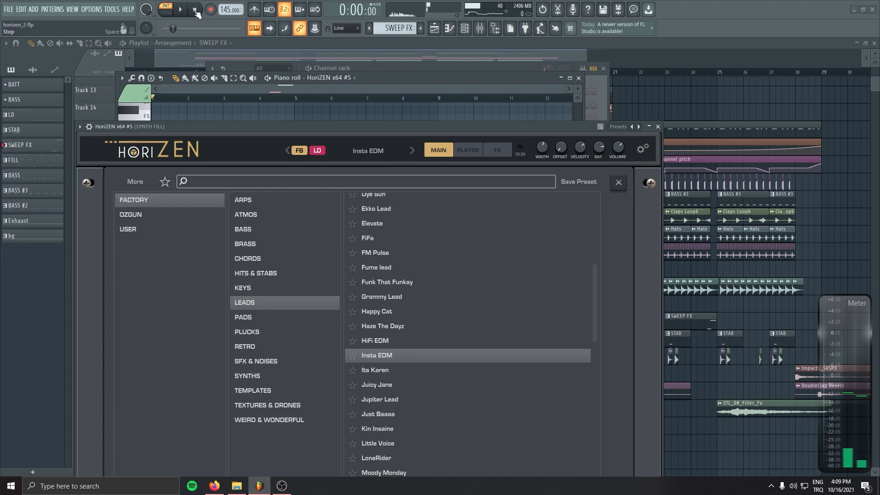
Switch off HoriZEN x64 #5's built-in effects, and close its preset browser to show the main synth controls
left_click(519, 146)
left_click_drag(513, 127, 517, 200)
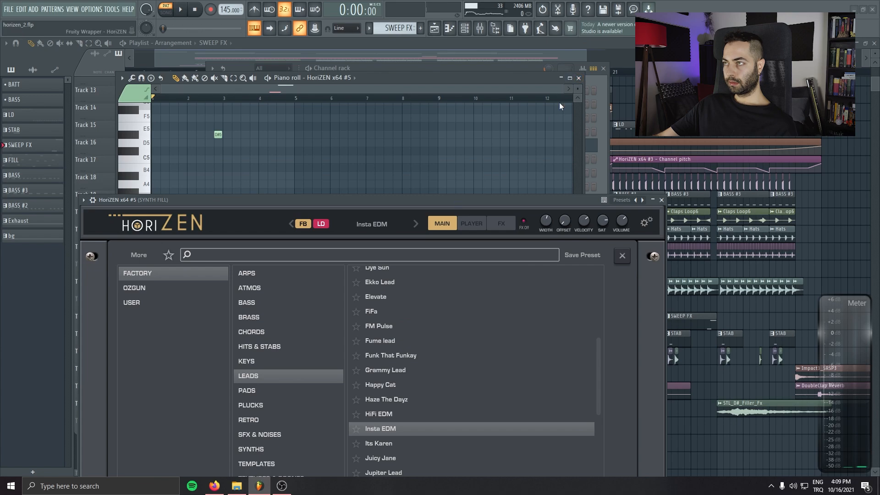
left_click_drag(497, 201, 494, 181)
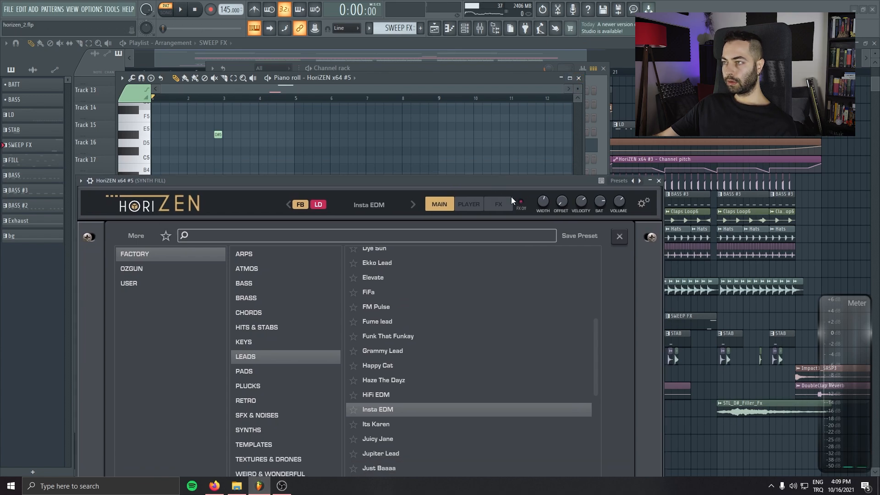
left_click(374, 205)
left_click_drag(375, 183, 310, 44)
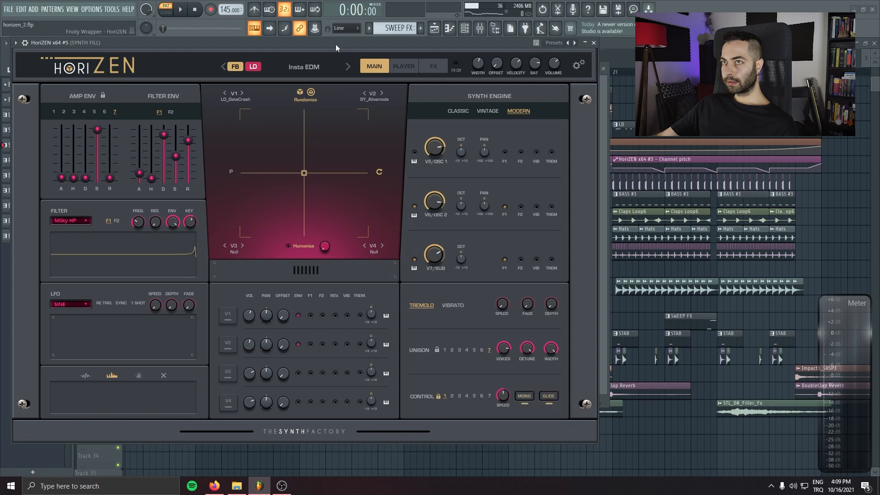
Move the HoriZEN x64 #5 window clear of the piano roll, and listen to the sweep notes with the Insta EDM sound
left_click_drag(336, 44, 399, 210)
key("space")
left_click(207, 100)
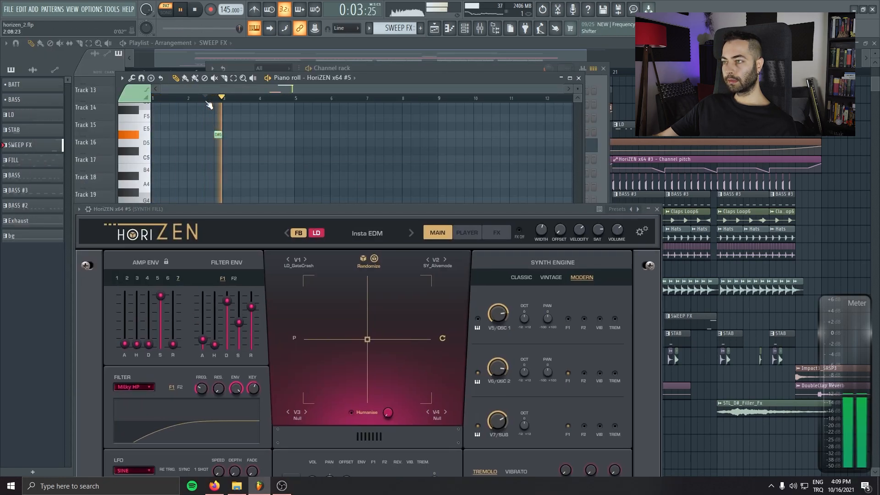
key("space")
left_click_drag(309, 208, 302, 156)
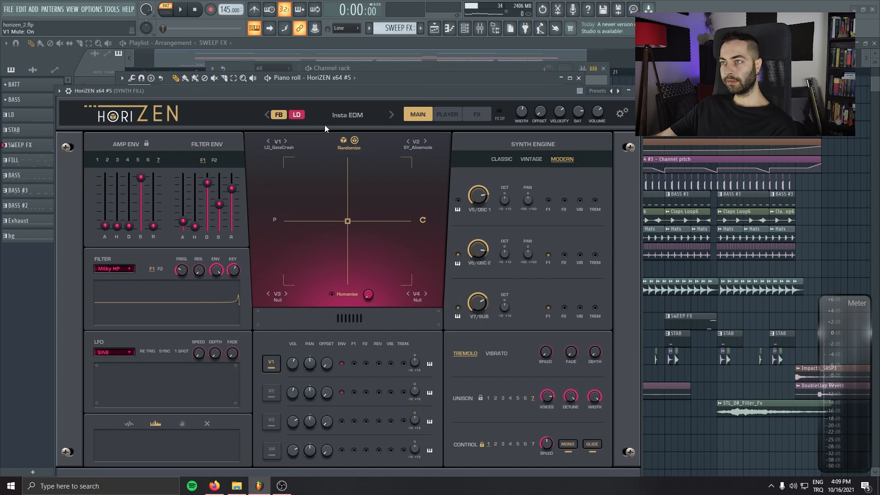
Compare voices V1 and V2 of HoriZEN x64 #5 by ear, leave both switched on, and stop playback
left_click_drag(331, 90, 335, 111)
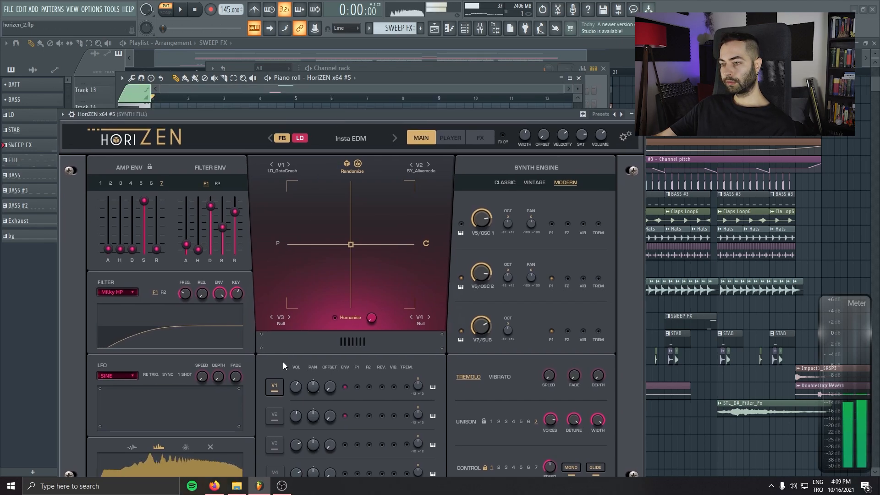
left_click(274, 391)
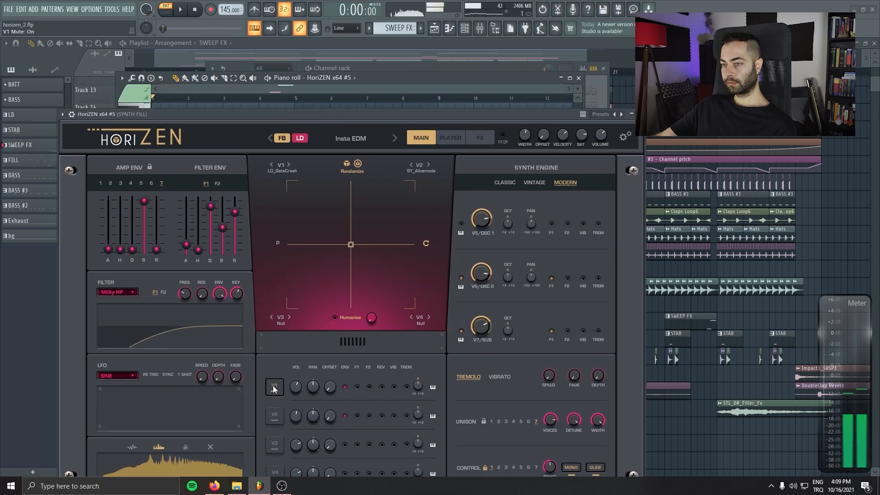
left_click(275, 415)
left_click_drag(341, 116, 339, 149)
key("space")
left_click(199, 7)
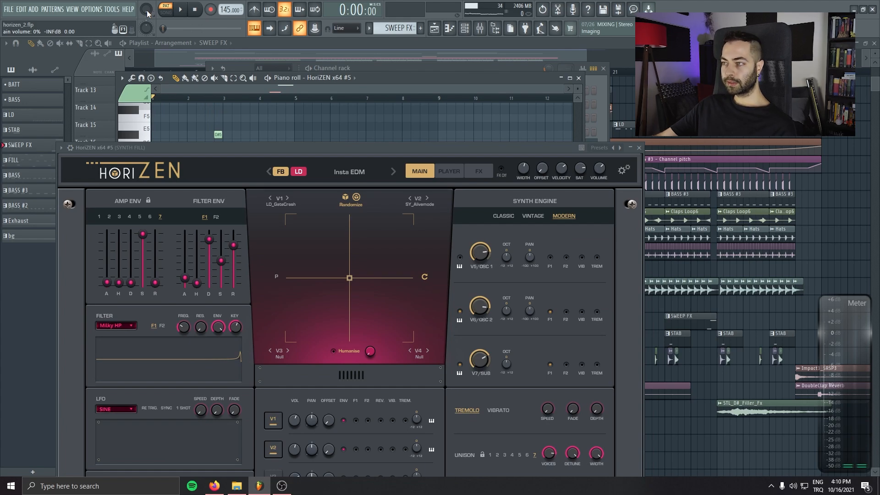
Raise the low-cut point of the Master FX 2 EQ in HoriZEN x64 #5 to thin out the lows
left_click(479, 171)
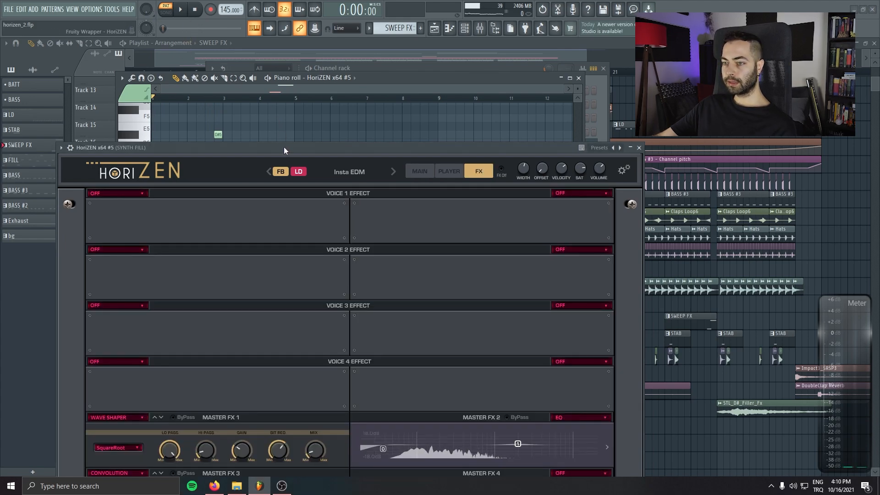
left_click_drag(284, 149, 292, 86)
left_click_drag(390, 386, 436, 394)
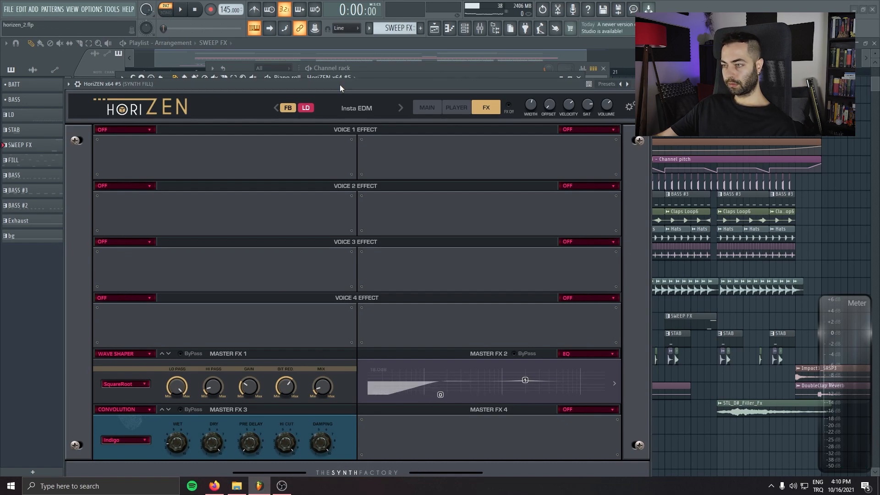
key("space")
Add a boost band and a neighbouring dip band between the low cut and band 1 of the Master FX 2 EQ, auditioning notes
left_click_drag(443, 402, 457, 378)
left_click(473, 376)
left_click(440, 84)
key("x")
left_click(441, 82)
key("x")
scroll(475, 391, "up", 3)
double_click(468, 374)
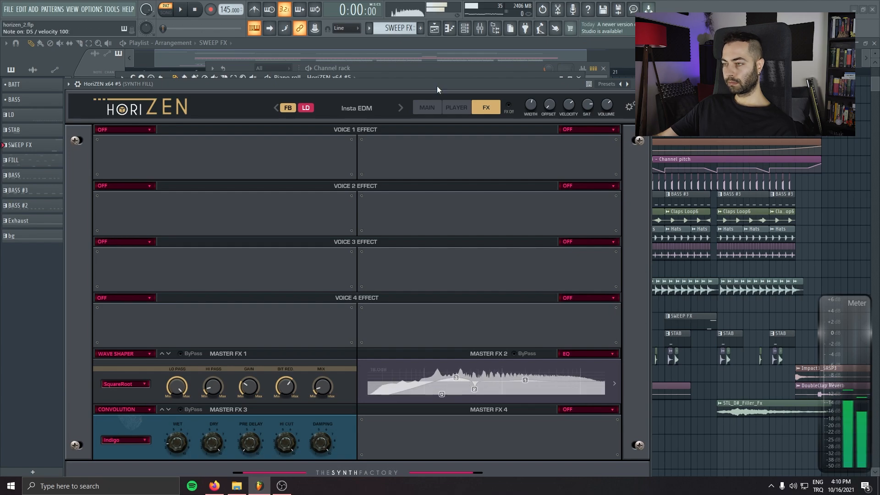
Add a high-frequency band to the Master FX 2 EQ, try it boosted, and return it to the flat line
double_click(564, 377)
left_click(477, 83)
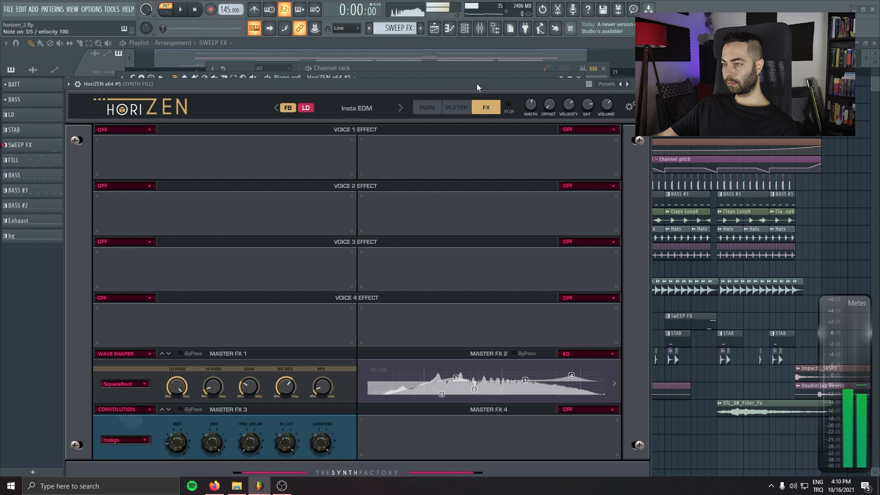
mouse_move(566, 377)
left_mouse_down()
mouse_move(598, 377)
mouse_move(565, 379)
left_mouse_up()
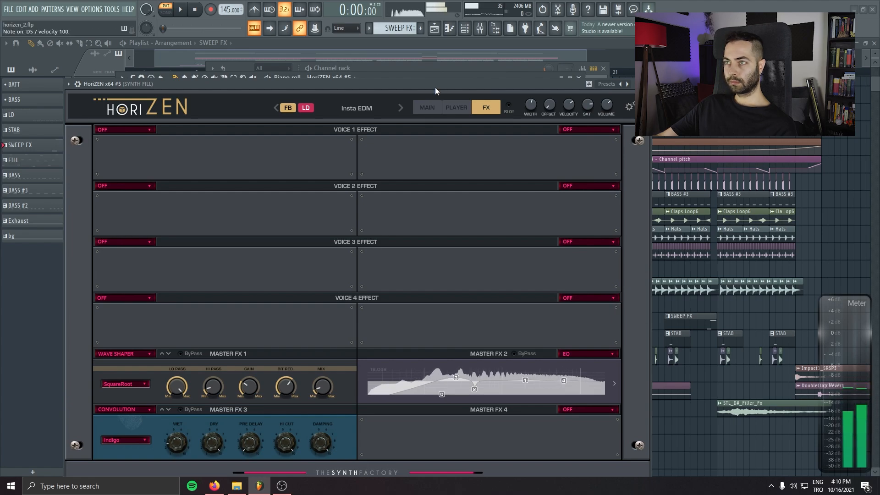
left_click_drag(147, 9, 147, 12)
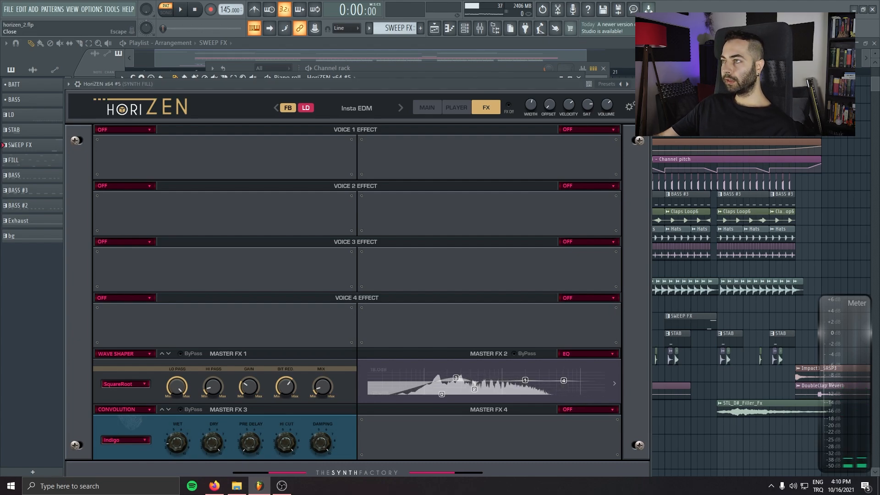
Close HoriZEN x64 #5 and play the arrangement from bar 7 to hear SWEEP FX in the mix
left_click(644, 84)
left_click(248, 72)
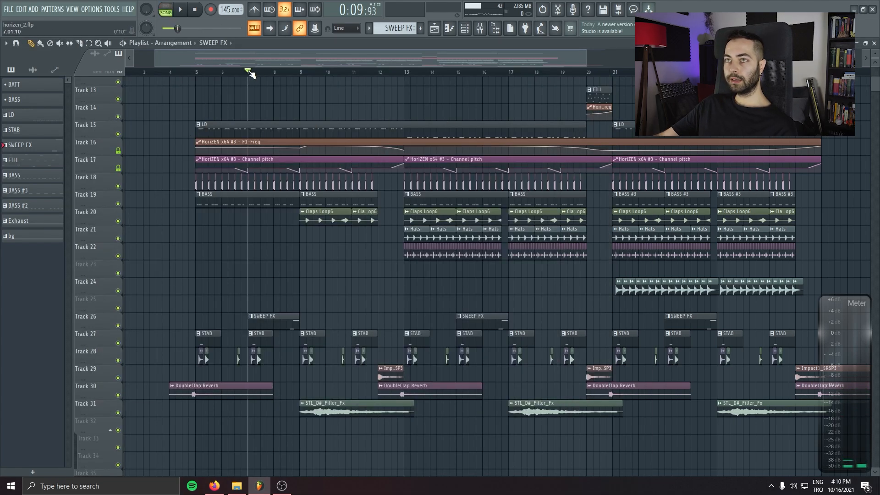
key("space")
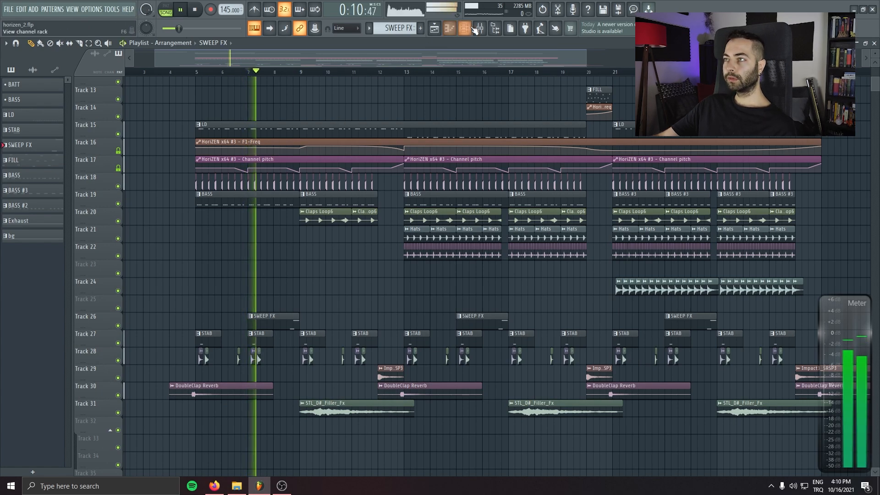
scroll(480, 250, "down", 2)
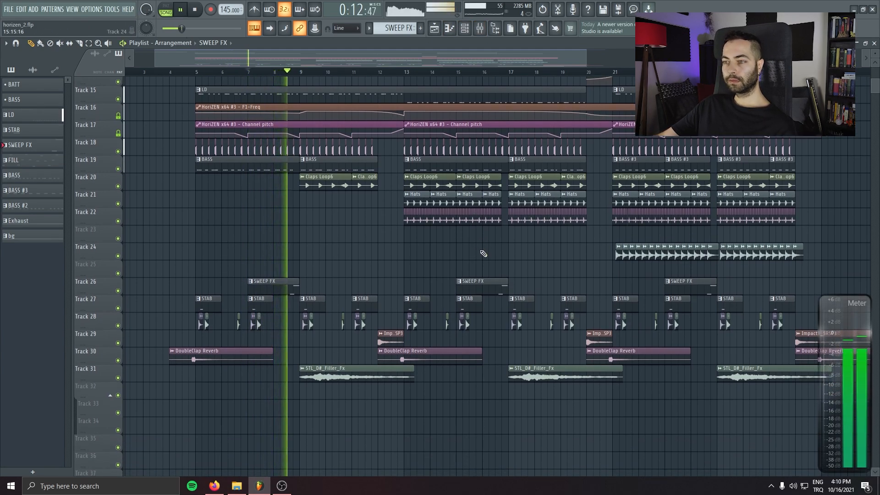
Raise the SYNTH FILL mixer track's volume to -8.0 dB while replaying the section from bar 7
key("F9")
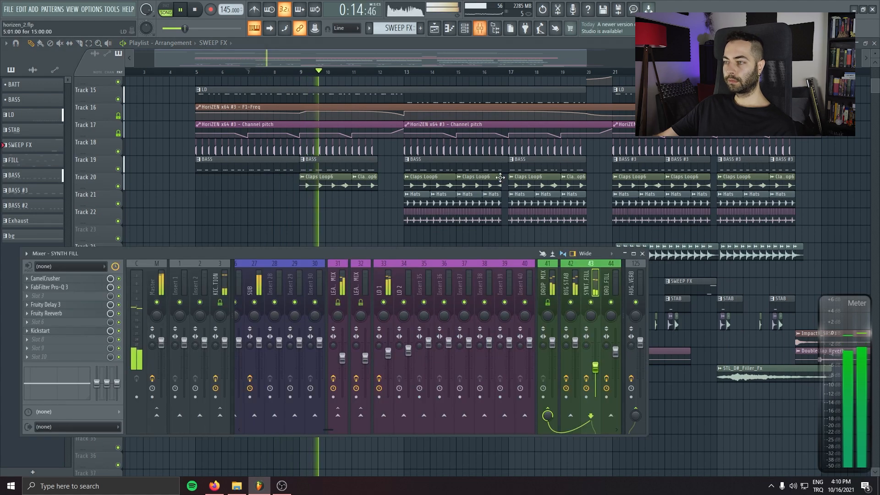
key("space")
key("space")
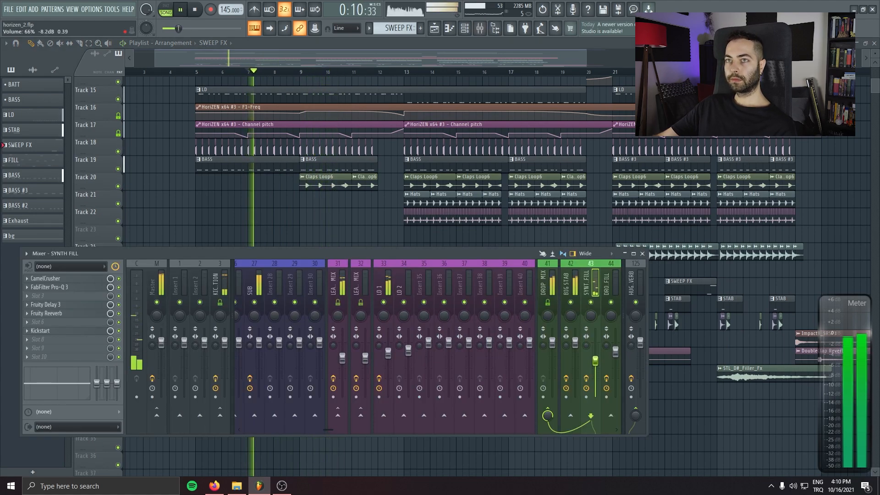
left_click_drag(494, 254, 499, 304)
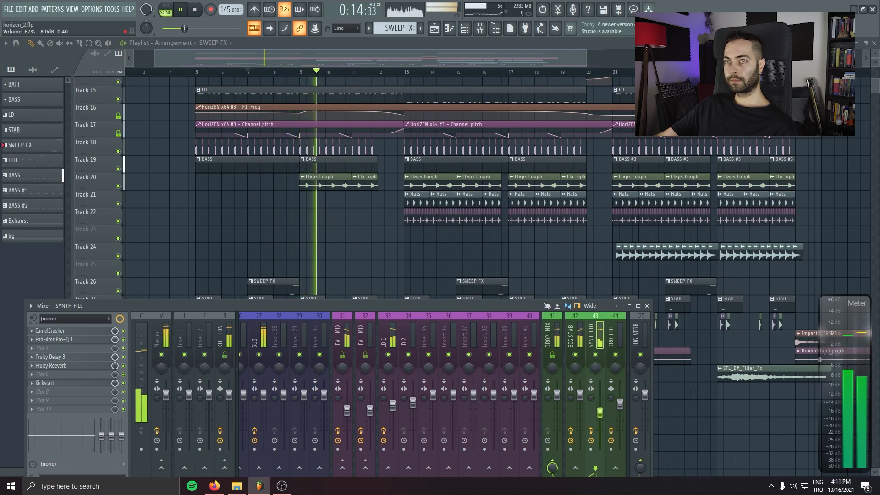
key("space")
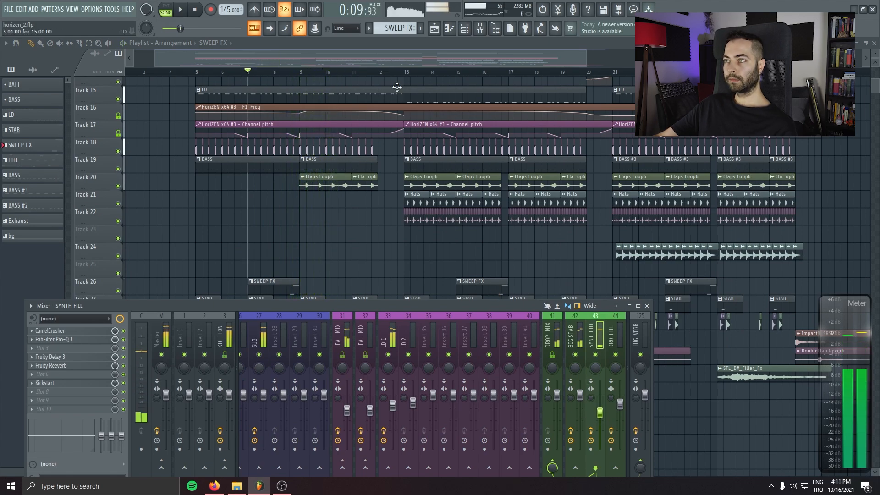
Bypass the Convolution effect in Master FX 3 of HoriZEN x64 #5, and check the Fruity Reeverb settings on SYNTH FILL
left_click(465, 28)
left_click(277, 266)
left_click(180, 409)
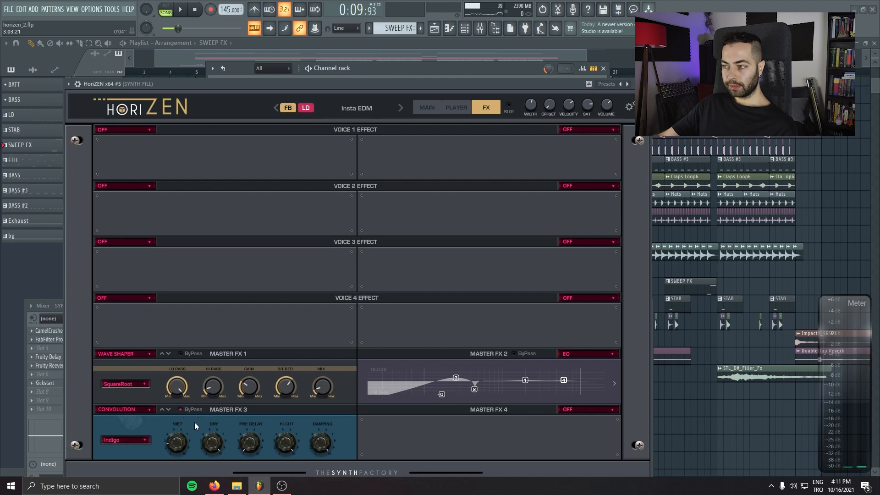
key("Escape")
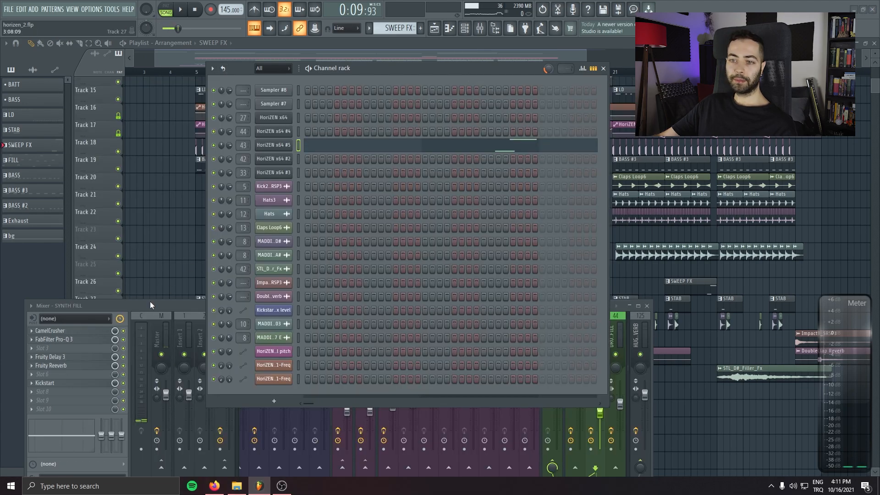
left_click(67, 365)
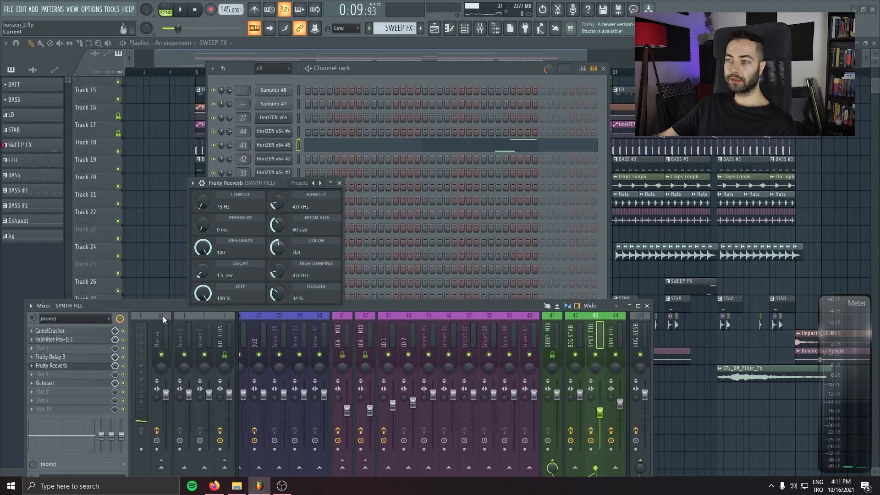
left_click(340, 184)
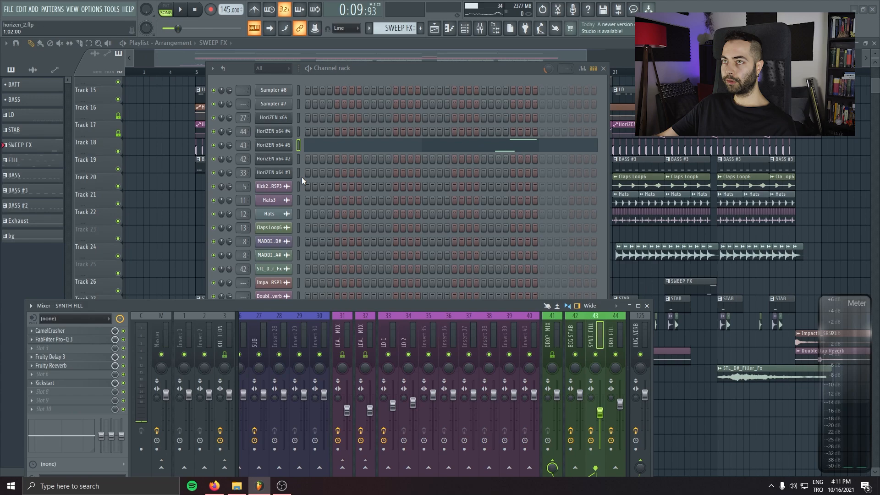
Fine-tune the SYNTH FILL mixer volume while the song plays, close the open windows, and save the project
left_click(165, 10)
key("space")
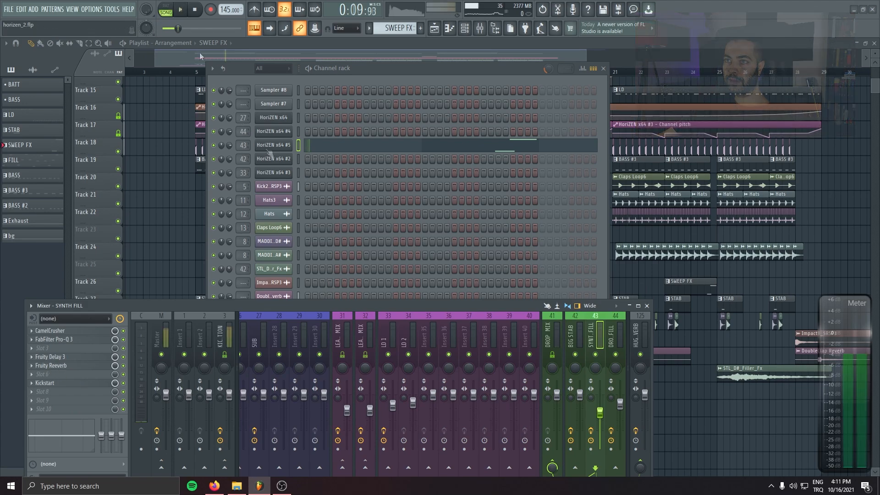
left_click_drag(602, 413, 601, 413)
key("F12")
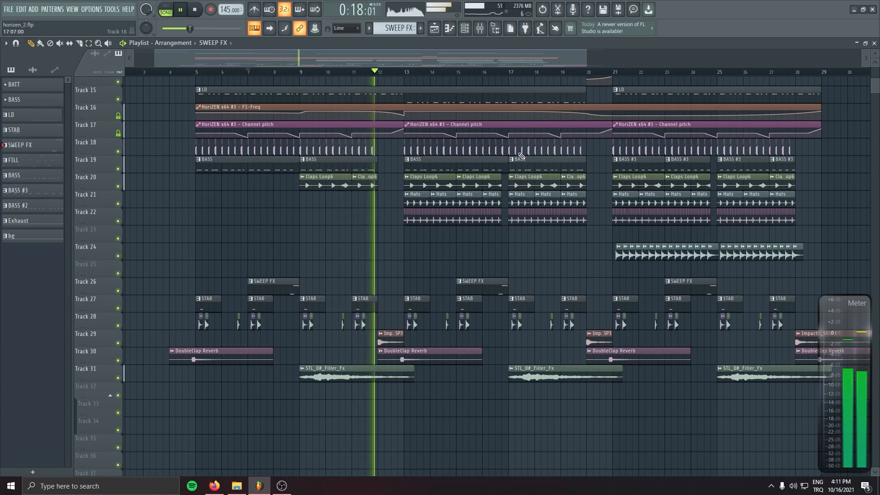
key("ctrl+s")
Listen through the arrangement up to about bar 18 while reviewing its tracks, and stop playback
scroll(384, 266, "up", 3)
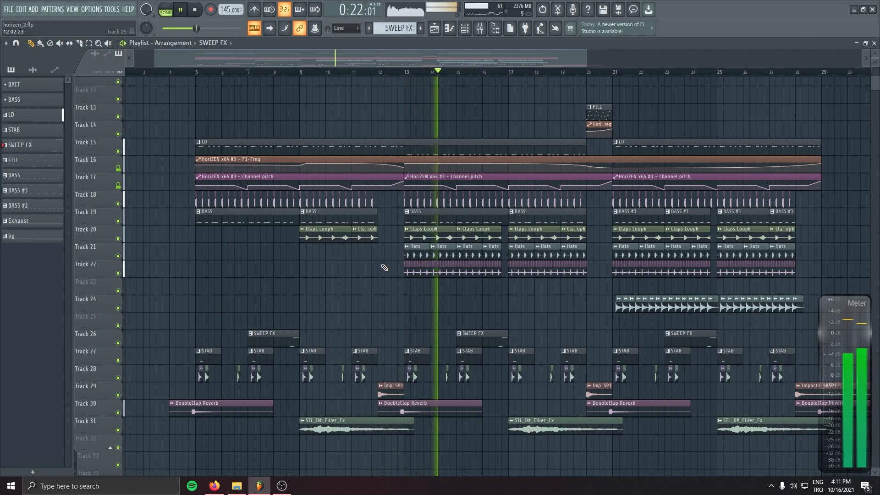
scroll(421, 185, "up", 8)
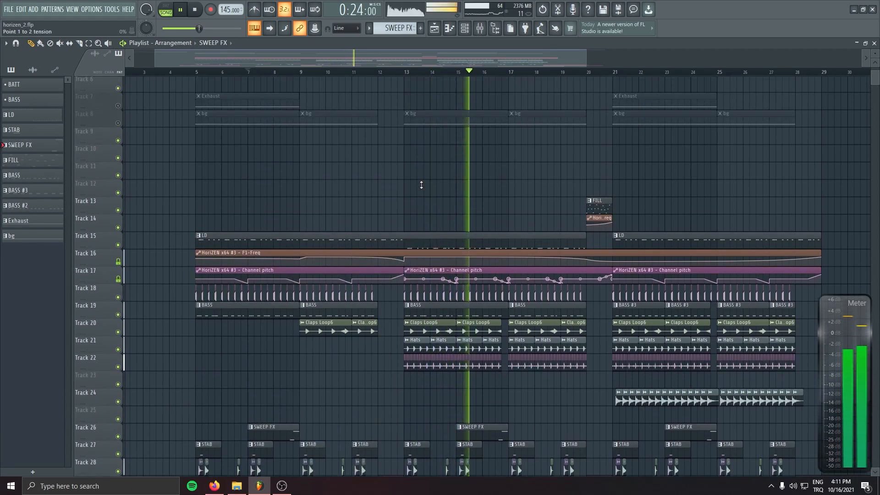
scroll(422, 185, "down", 7)
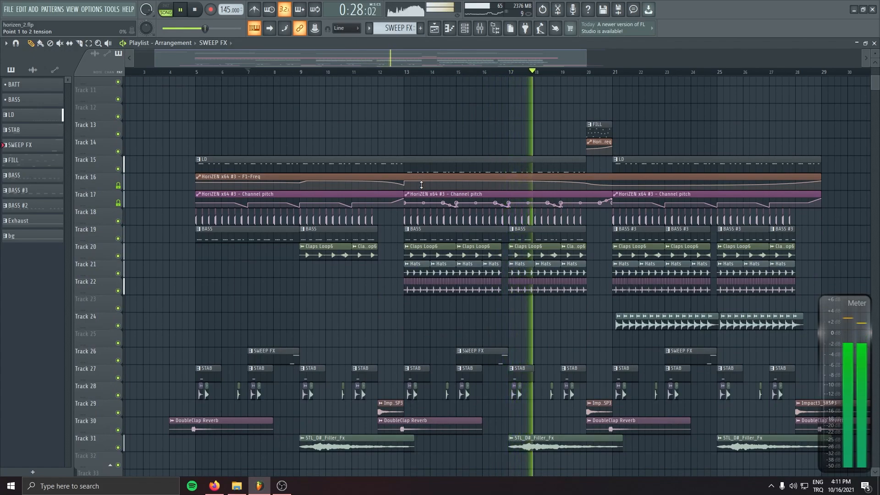
left_click(195, 11)
left_click(195, 11)
Unmute Track 31 with the bg clips, and load a new HoriZEN instance from the bg pattern's Sampler #7 channel
scroll(103, 285, "down", 10)
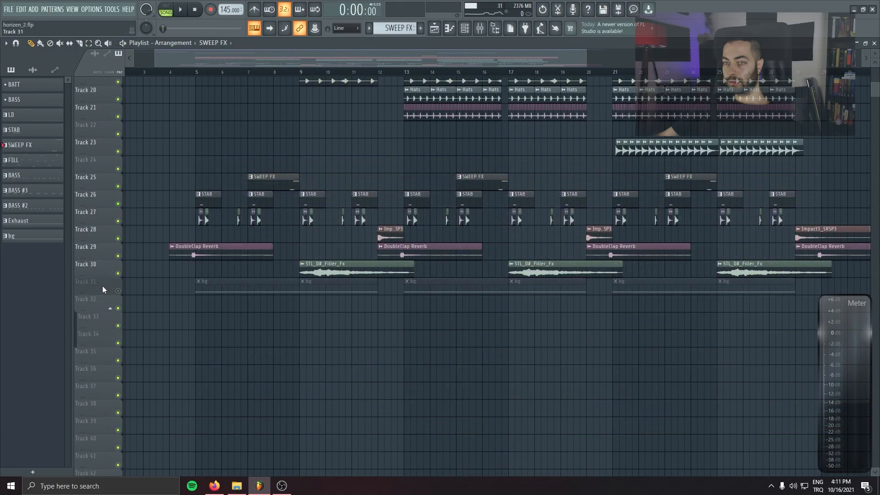
left_click(117, 292)
double_click(230, 286)
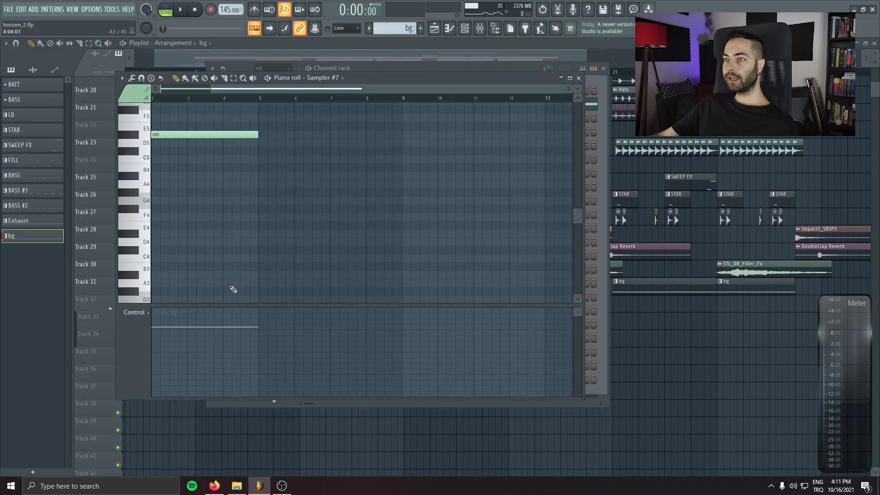
left_click(577, 79)
right_click(276, 103)
mouse_move(324, 183)
left_click(403, 59)
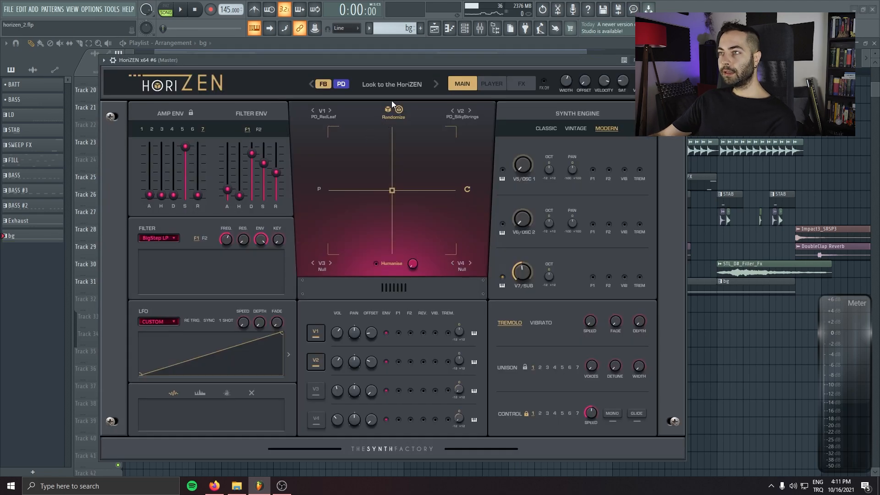
Audition the Old Tape and Static presets from the factory SFX & Noises category in HoriZEN x64 #6
left_click(386, 84)
left_click(161, 136)
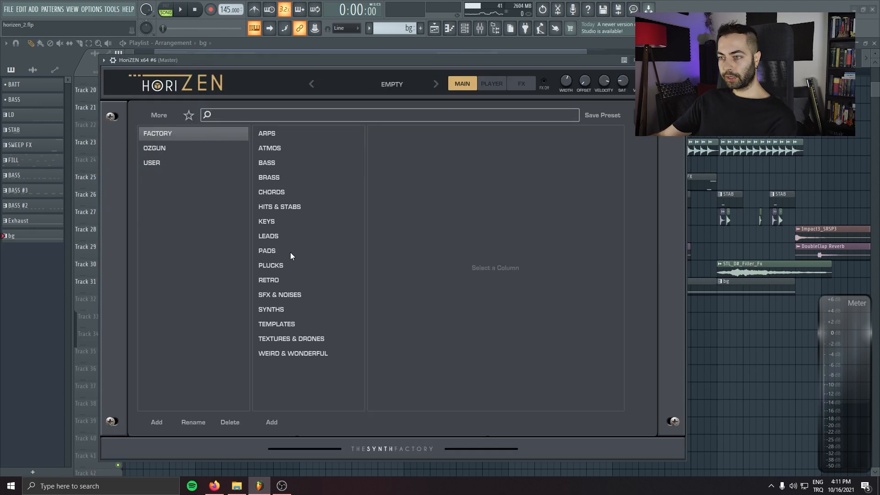
left_click(287, 296)
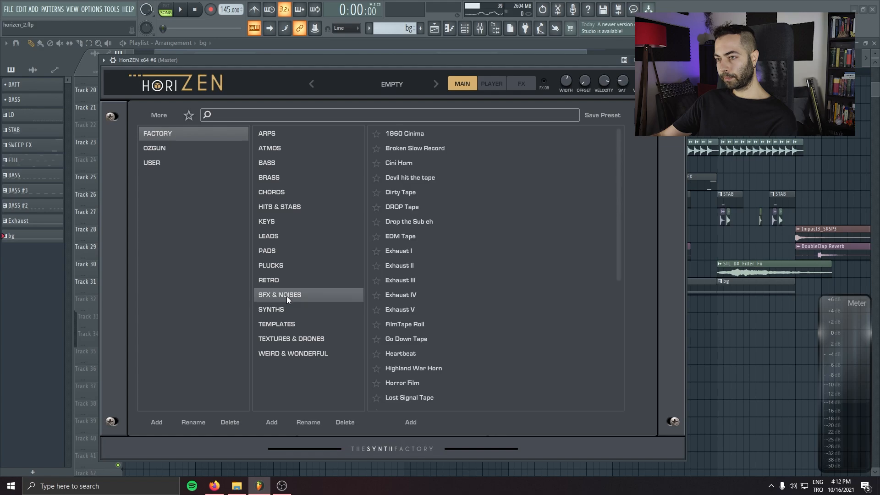
left_click(292, 340)
left_click(287, 296)
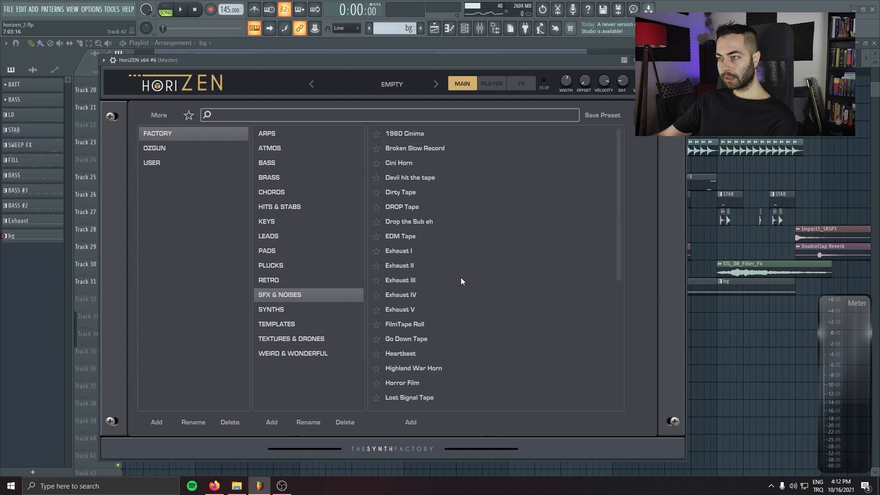
scroll(434, 227, "down", 4)
left_click(403, 263)
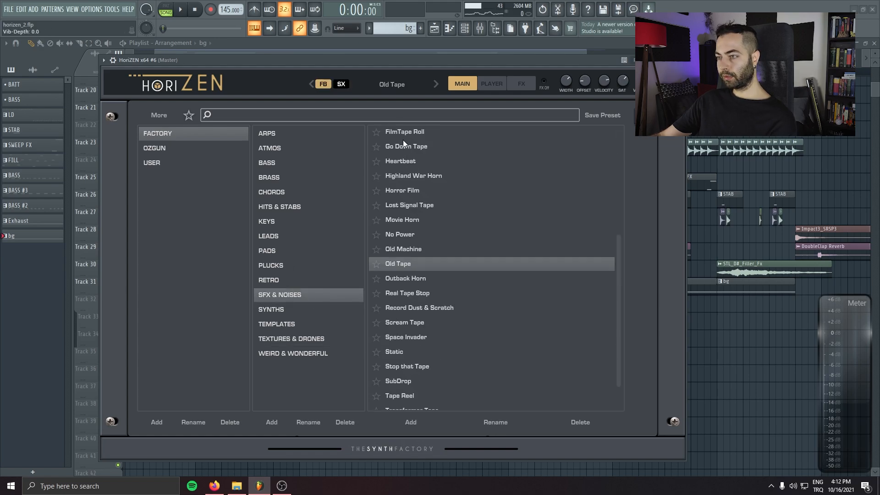
left_click(403, 354)
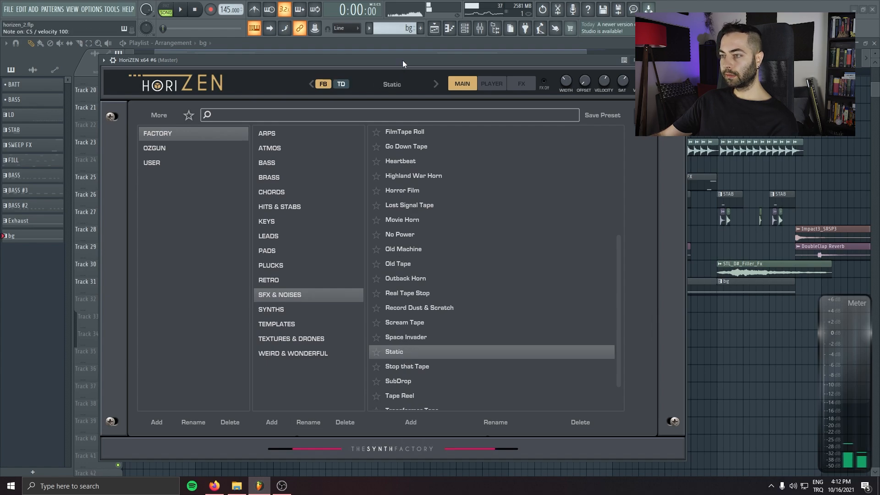
Audition Scream Tape, Record Dust & Scratch, Real Tape Stop, Outback Horn and Old Tape, settle on the Static preset, and close HoriZEN x64 #6
left_click(405, 323)
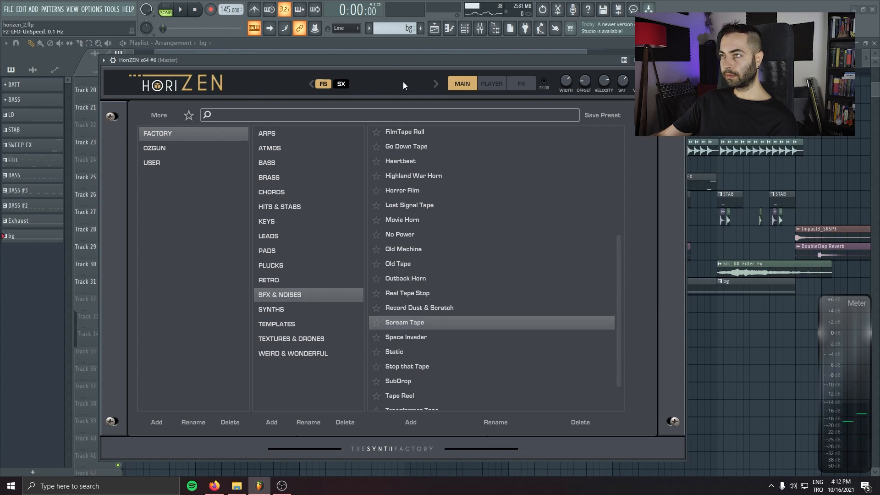
left_click(414, 306)
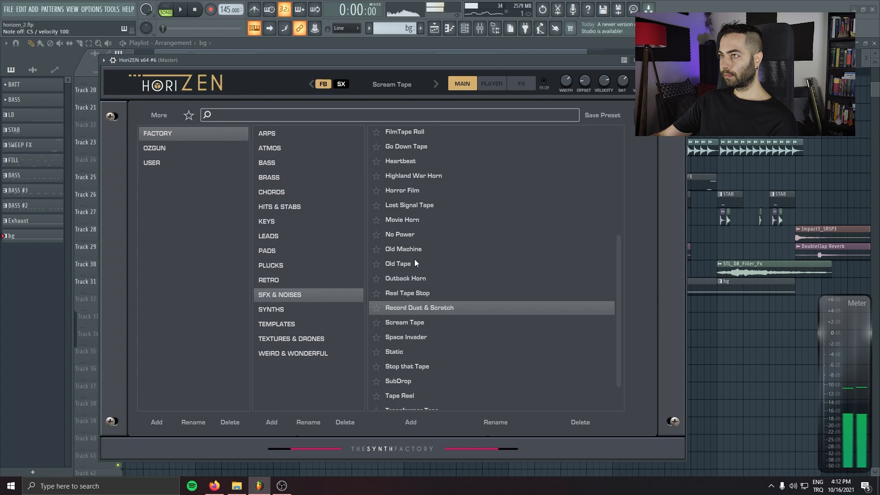
left_click(413, 295)
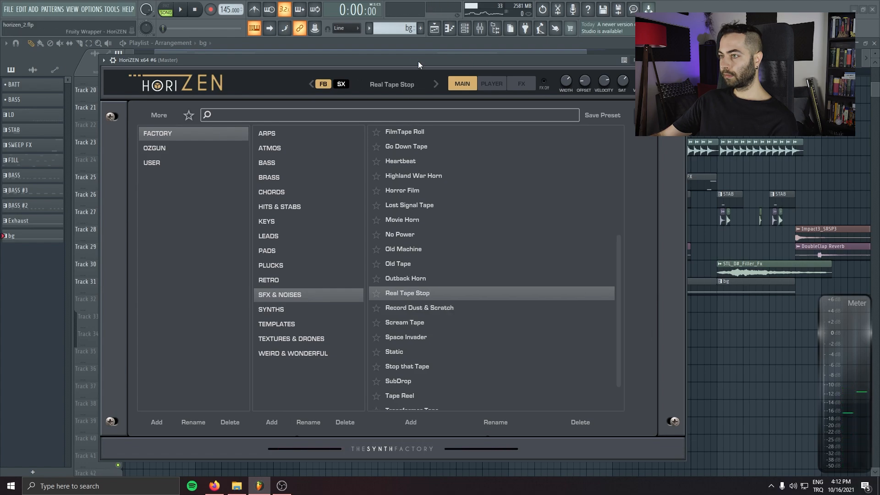
left_click(425, 278)
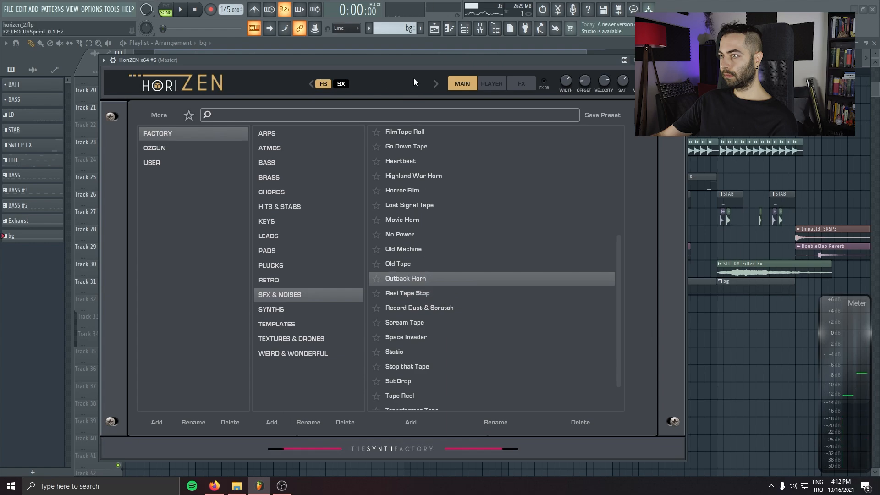
left_click(414, 265)
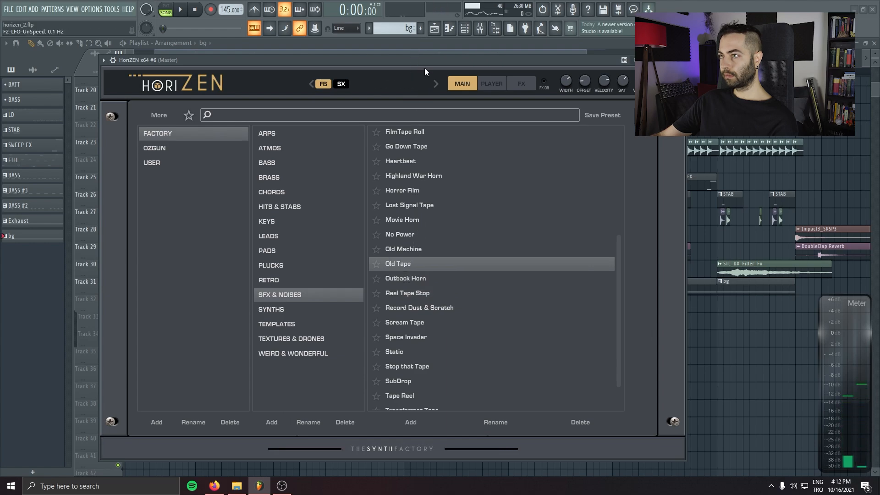
left_click(415, 352)
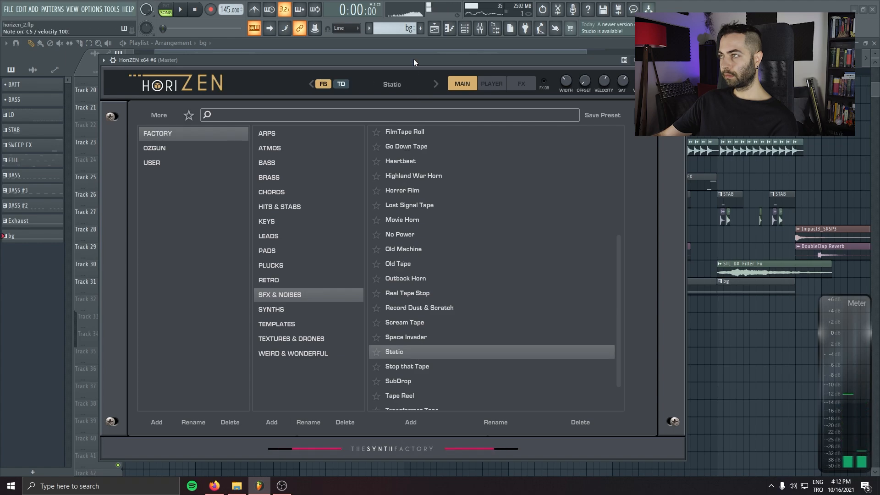
left_click(679, 60)
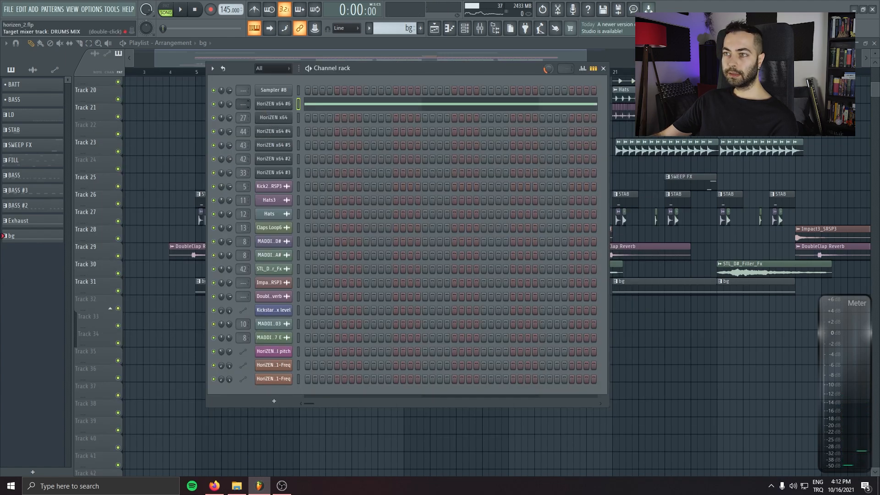
Route the HoriZEN x64 #6 channel to mixer Insert 71 in the FX group and name that insert "static"
key("ctrl+l")
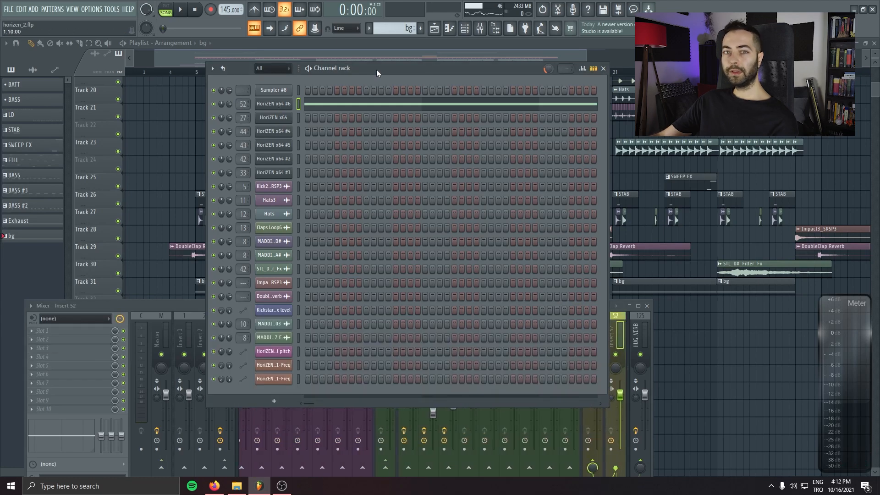
left_click_drag(376, 70, 695, 85)
mouse_move(554, 123)
left_mouse_down()
mouse_move(553, 101)
mouse_move(562, 128)
left_mouse_up()
left_click(374, 340)
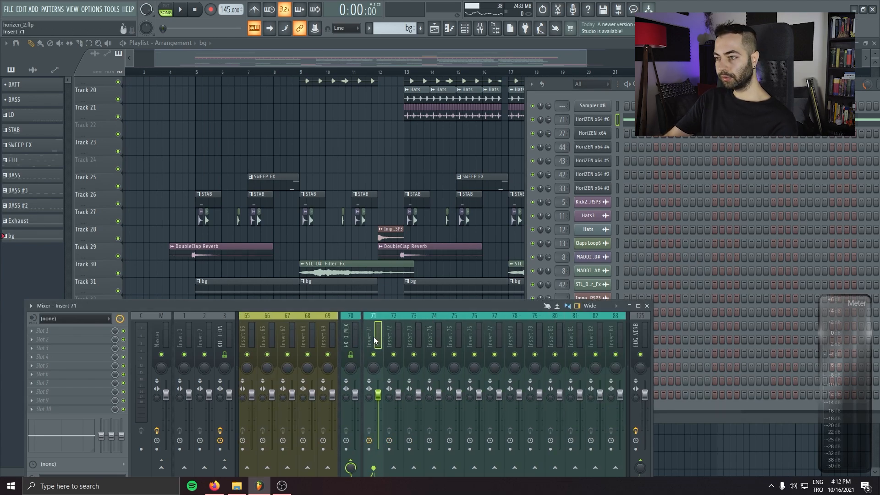
double_click(374, 341)
type("sta")
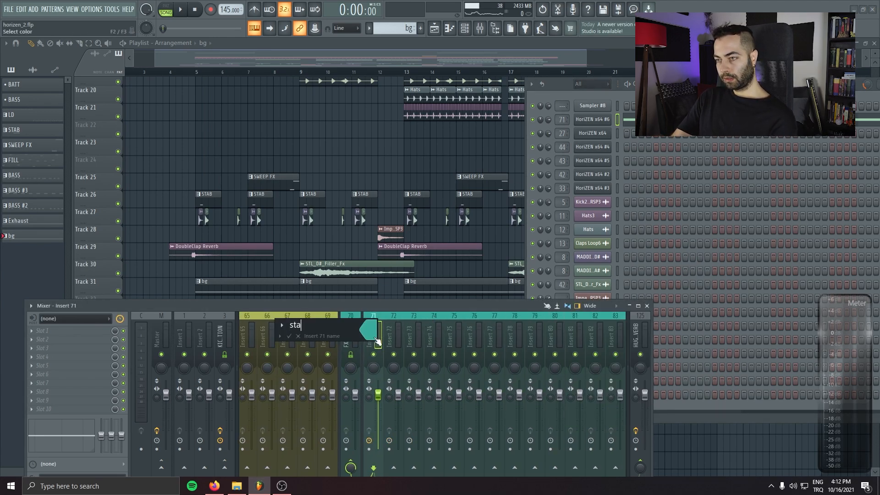
type("tic")
key("Return")
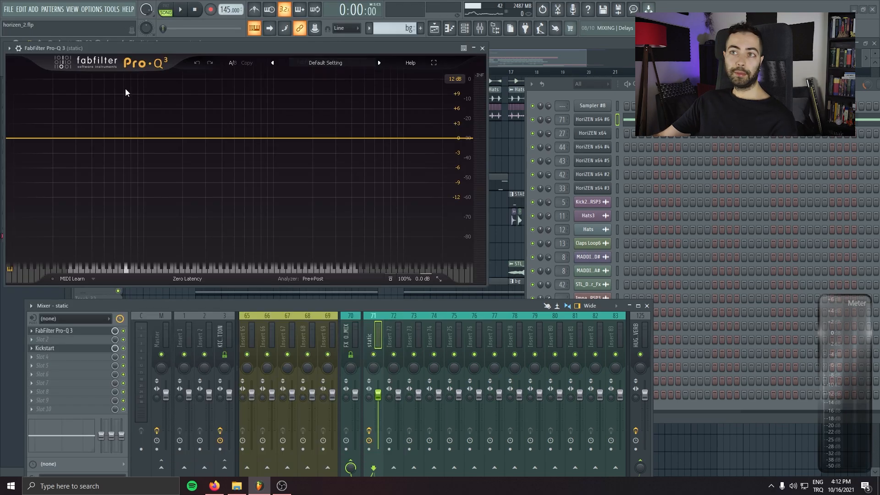
Shape the static track in FabFilter Pro-Q 3 with a 36 dB/oct low cut at about 426 Hz and a second band for the highs
key("F9")
left_click_drag(173, 50, 280, 195)
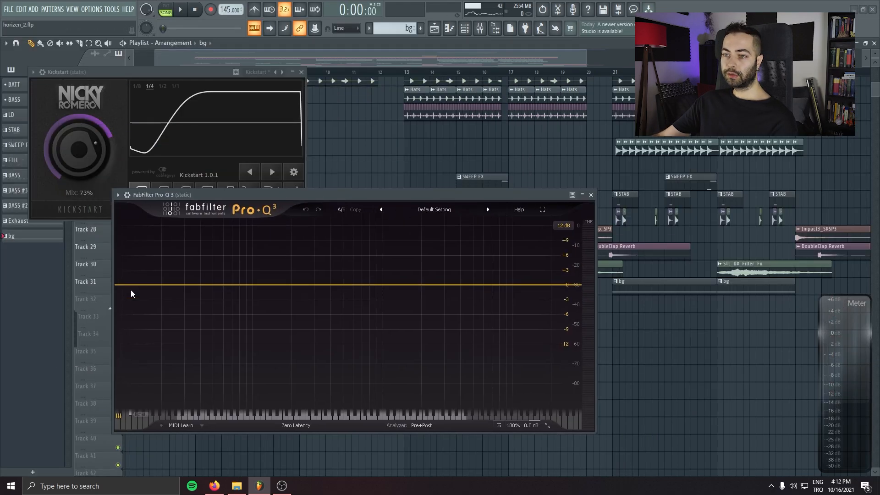
left_click_drag(133, 286, 334, 332)
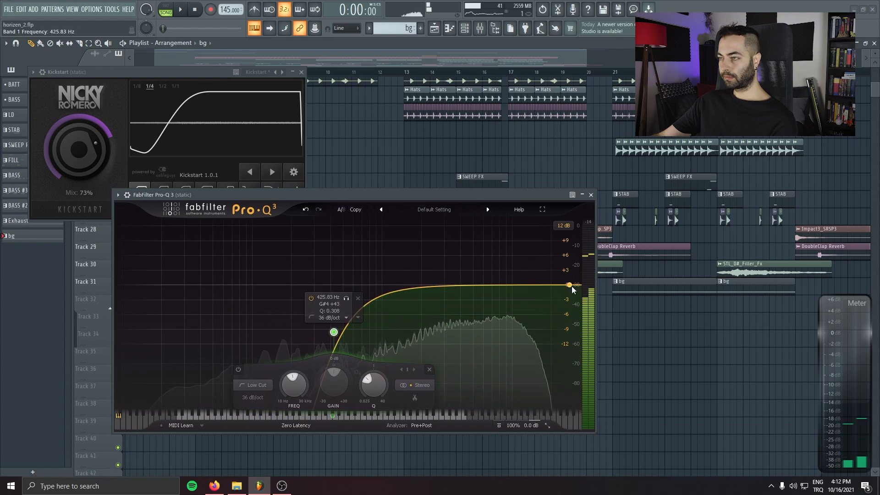
left_click_drag(572, 287, 444, 323)
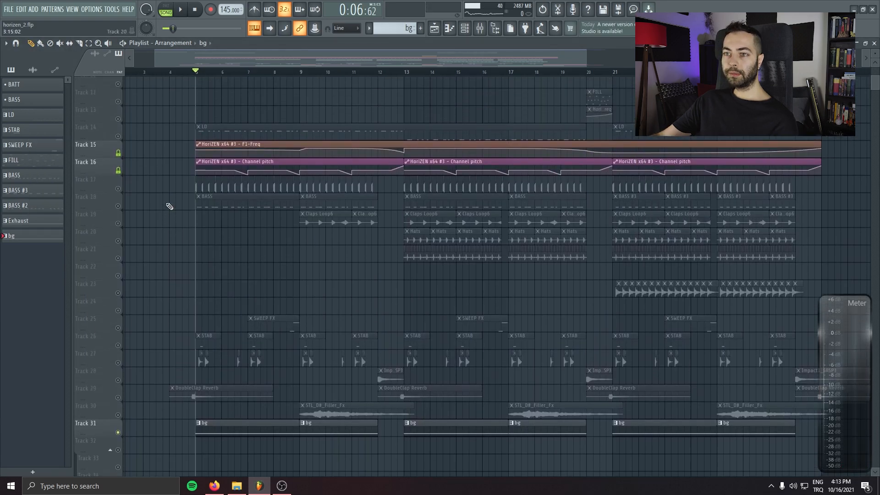
Unmute Tracks 17 and 18 and play them with bg from bar 5, lowering the static mixer track's volume
scroll(170, 206, "up", 1)
left_click(118, 203)
left_click(118, 221)
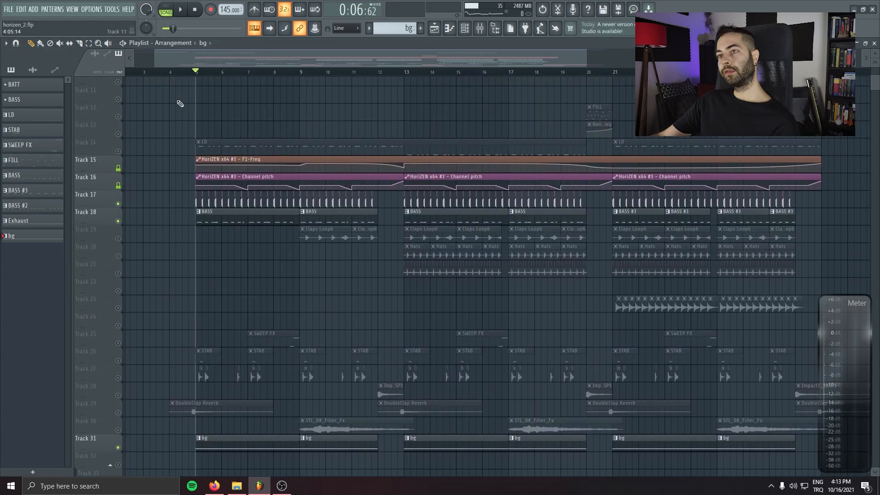
key("space")
key("F9")
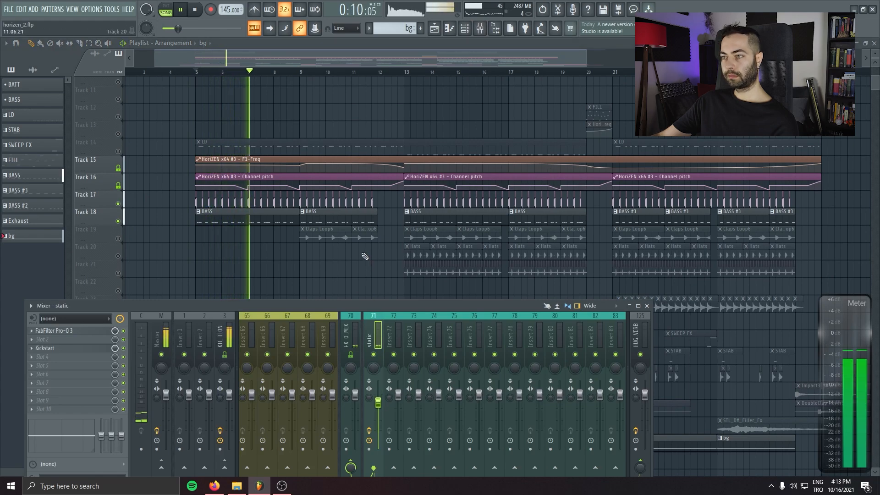
Unmute all playlist tracks, listen through the arrangement to about bar 18, and stop playback
left_click(119, 238, "ctrl")
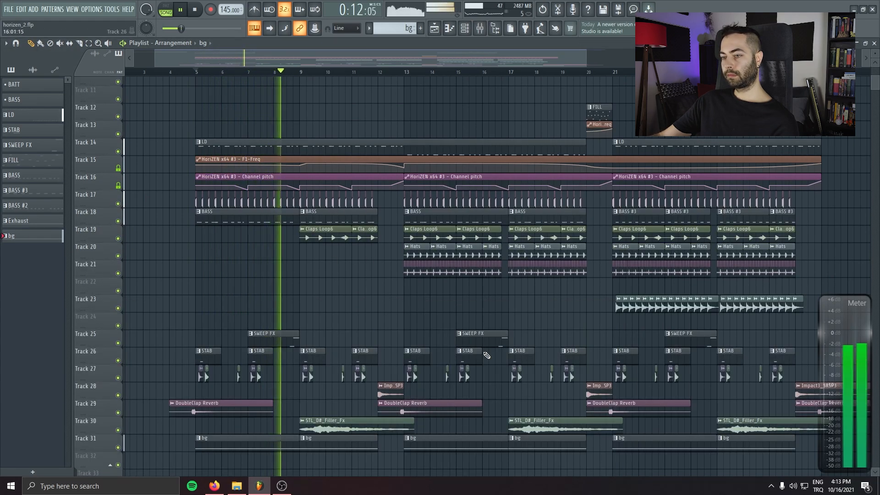
scroll(487, 356, "down", 5)
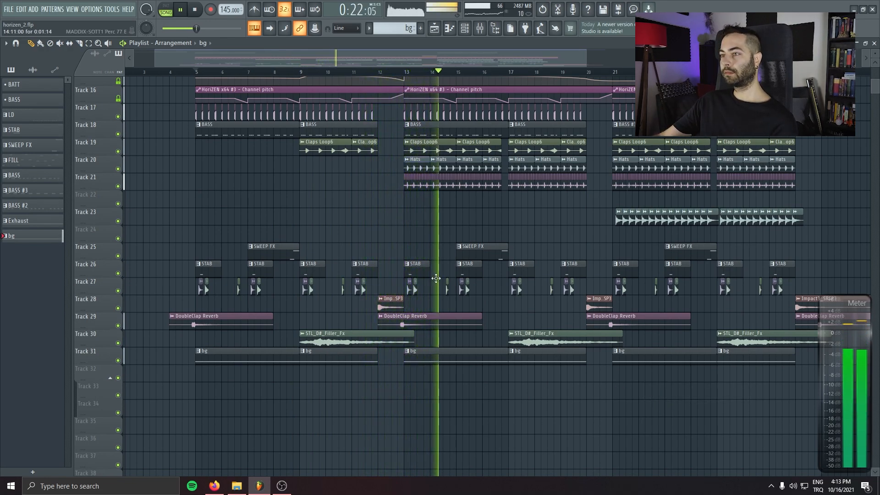
left_click_drag(414, 245, 415, 293)
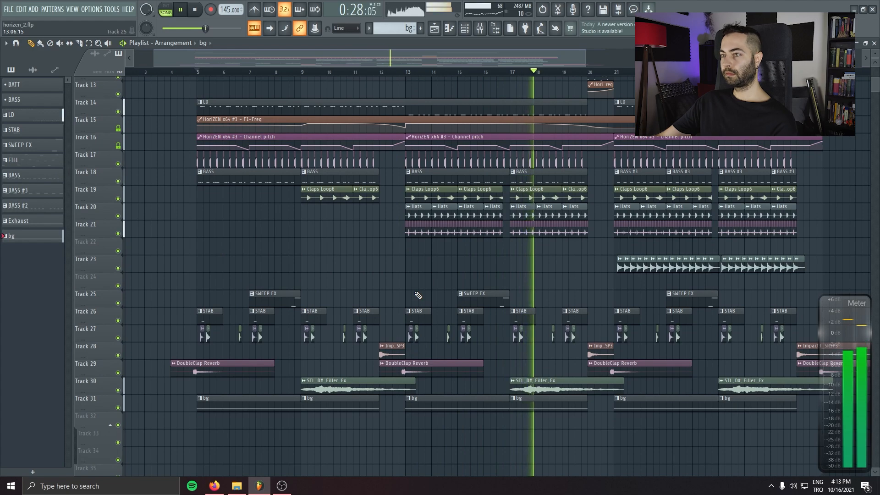
key("space")
Move the Exhaust clips' track down to Track 31, below the bg clips, and set the playhead at bar 5
scroll(104, 346, "up", 5)
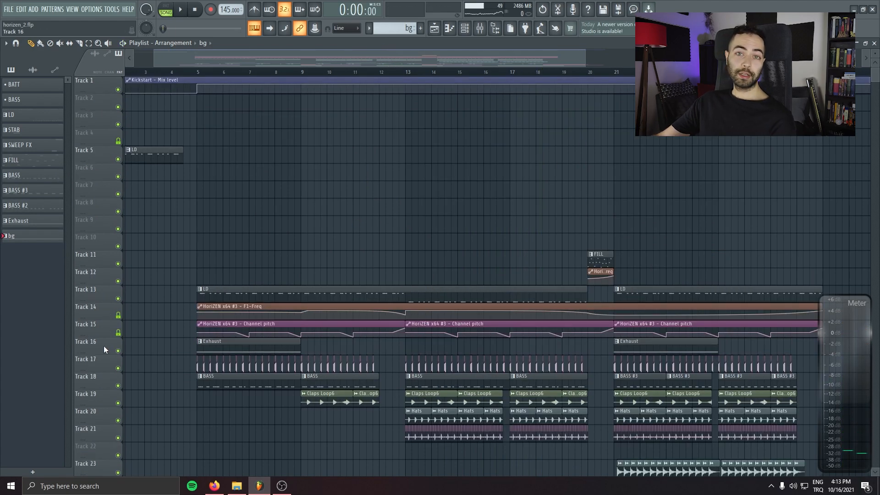
scroll(104, 398, "down", 5)
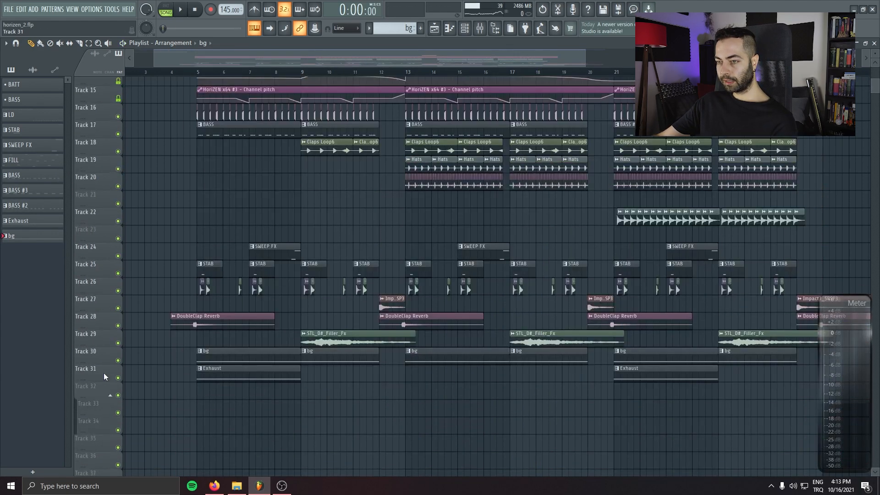
left_click(200, 75)
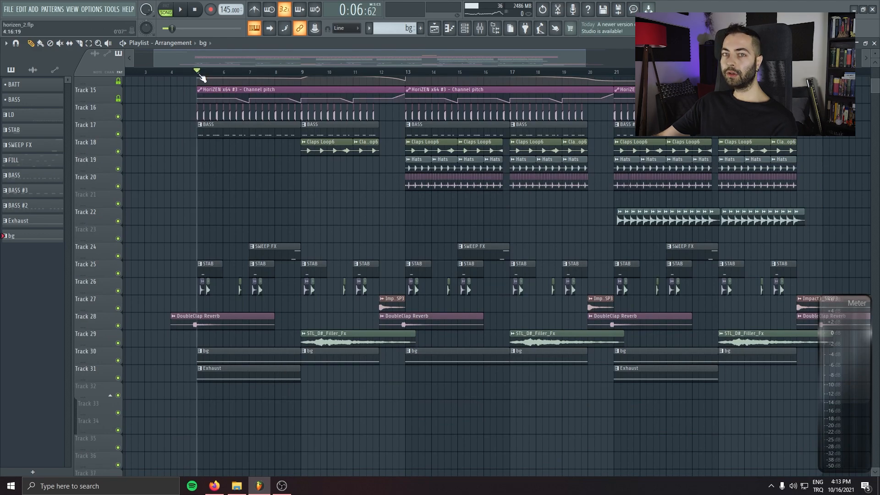
Check the Exhaust pattern's note in the piano roll, and load a new HoriZEN instance for its Sampler #8 channel
double_click(285, 370)
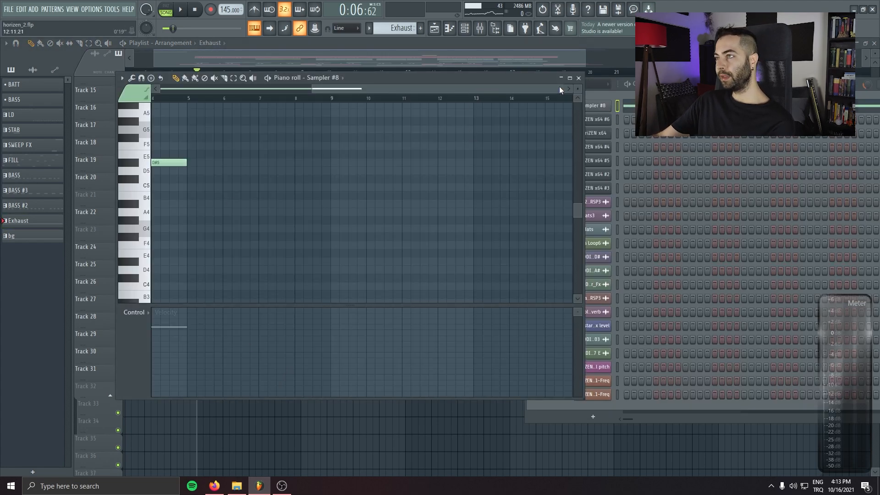
left_click(579, 78)
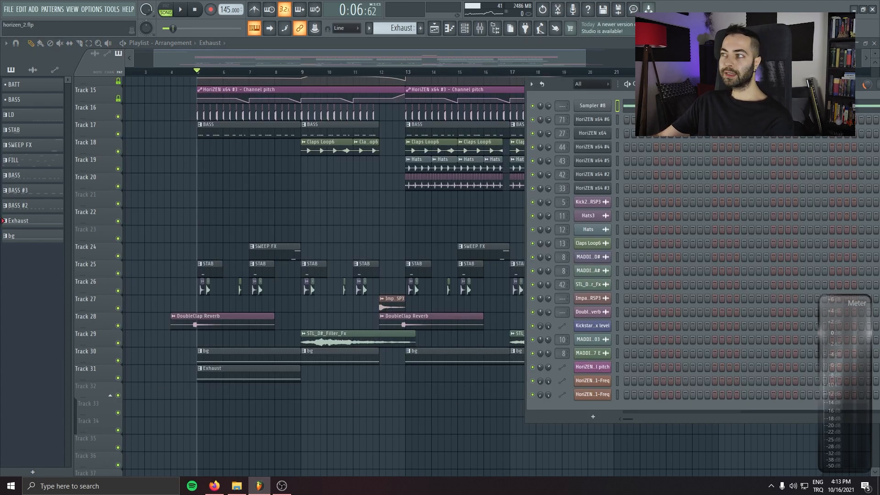
left_click_drag(706, 84, 663, 102)
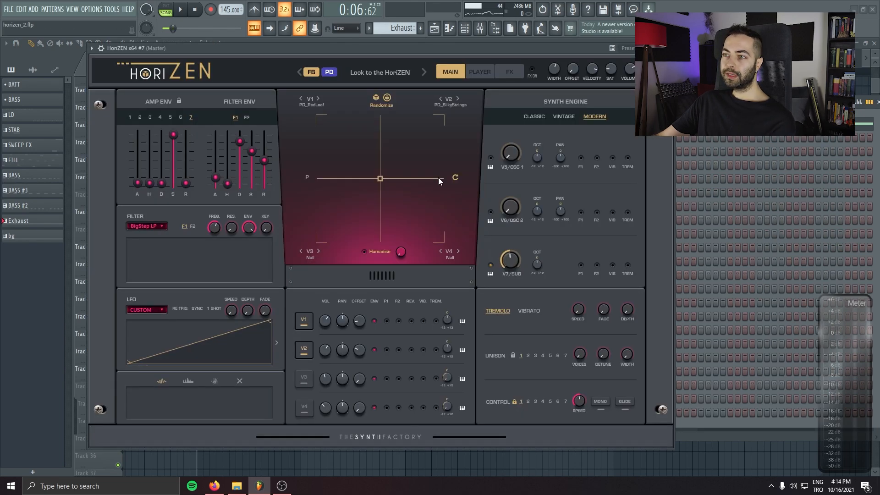
Load the Exhaust I preset from the factory SFX & Noises category in HoriZEN x64 #7
left_click(380, 72)
left_click_drag(385, 51, 386, 72)
left_click(194, 143)
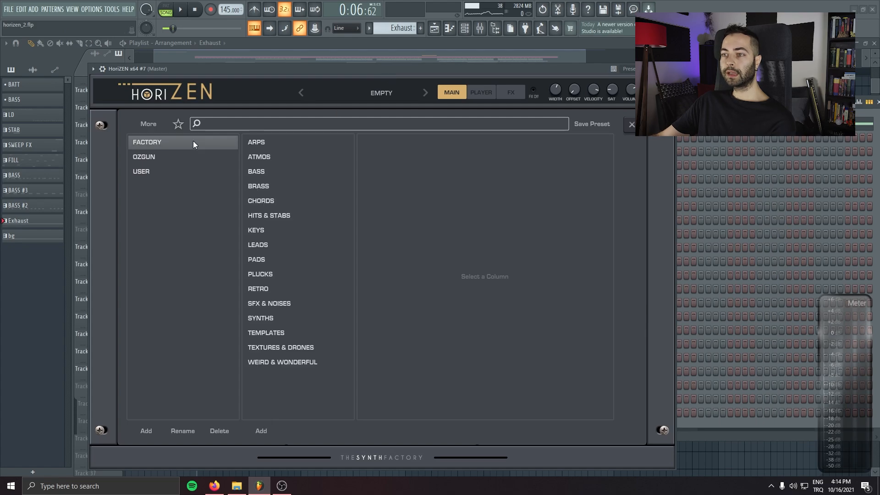
left_click(291, 302)
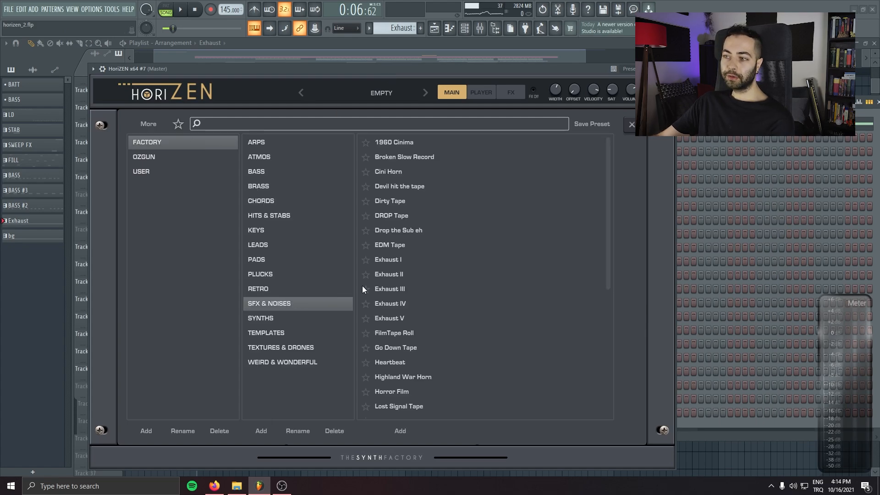
left_click(417, 260)
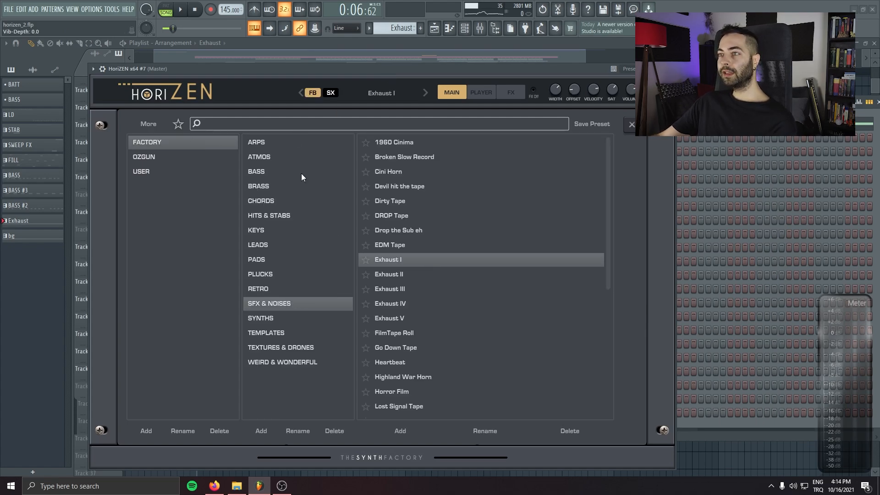
Audition the Exhaust II, III, IV and V presets, and return to Exhaust I
left_click_drag(316, 72, 317, 90)
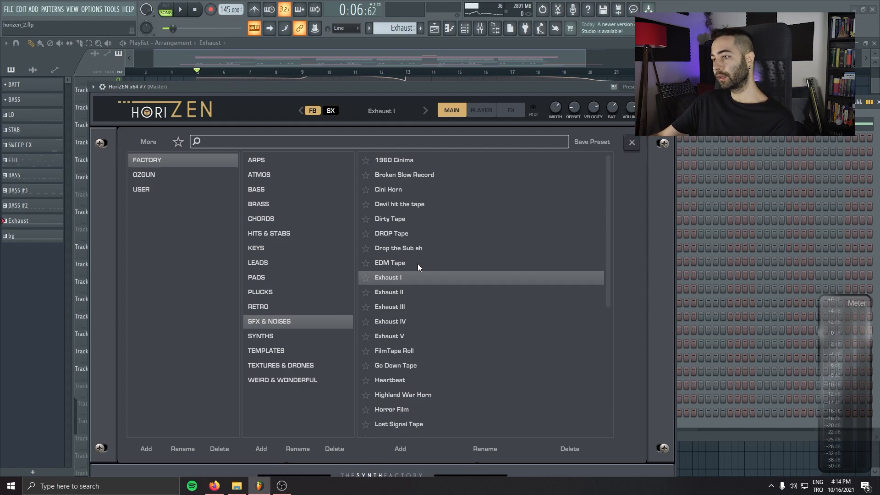
left_click_drag(329, 89, 329, 93)
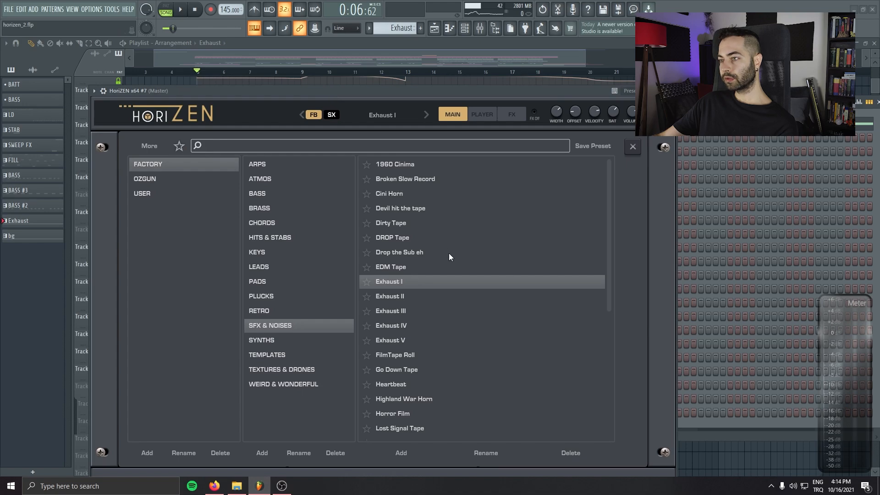
left_click(400, 294)
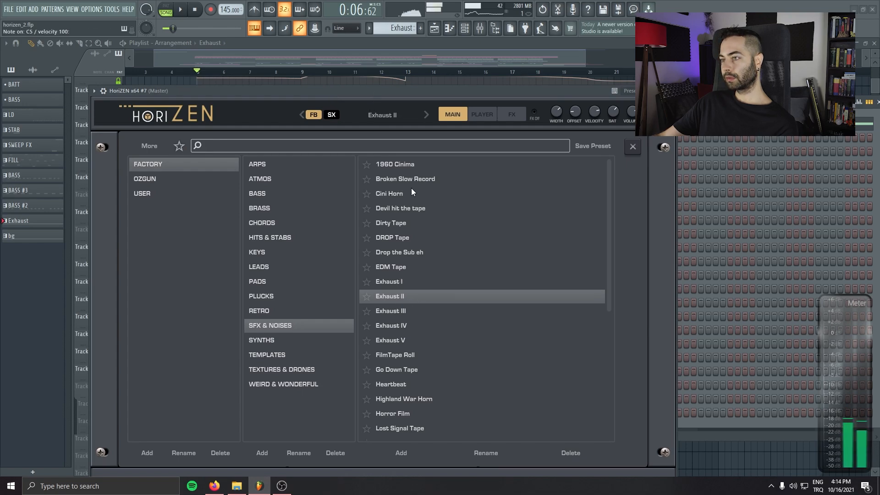
left_click(409, 312)
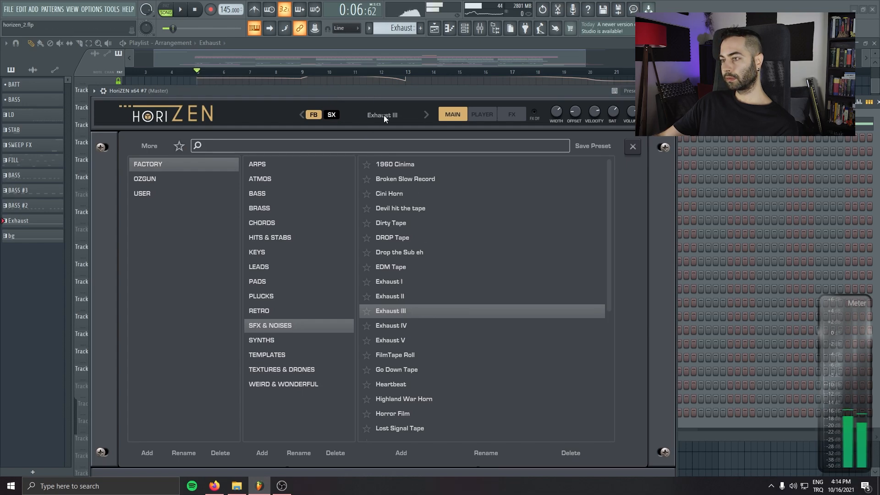
left_click(398, 326)
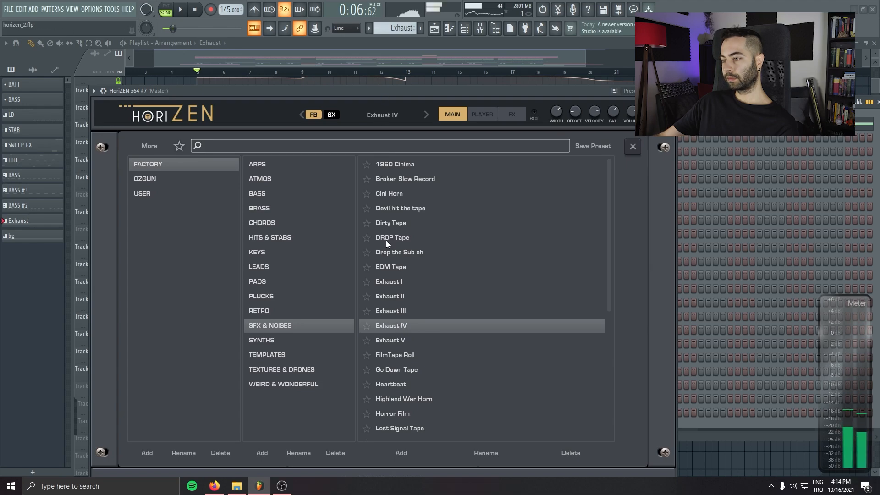
left_click(389, 340)
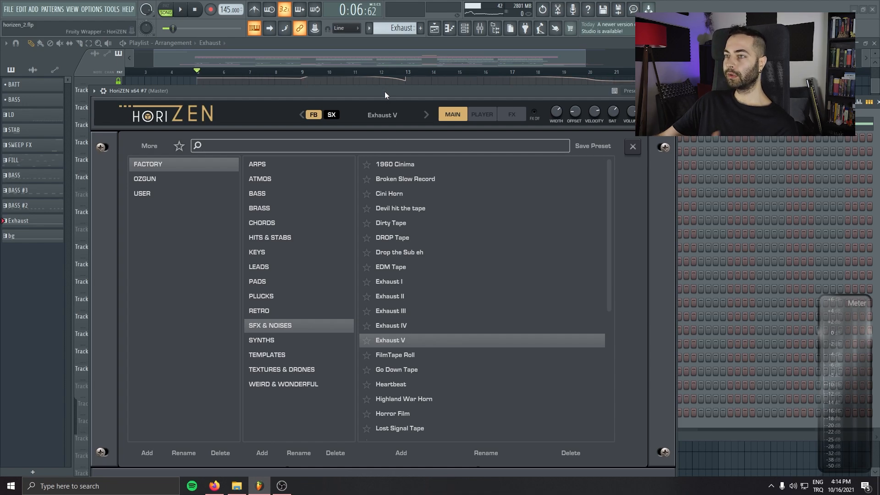
left_click(401, 282)
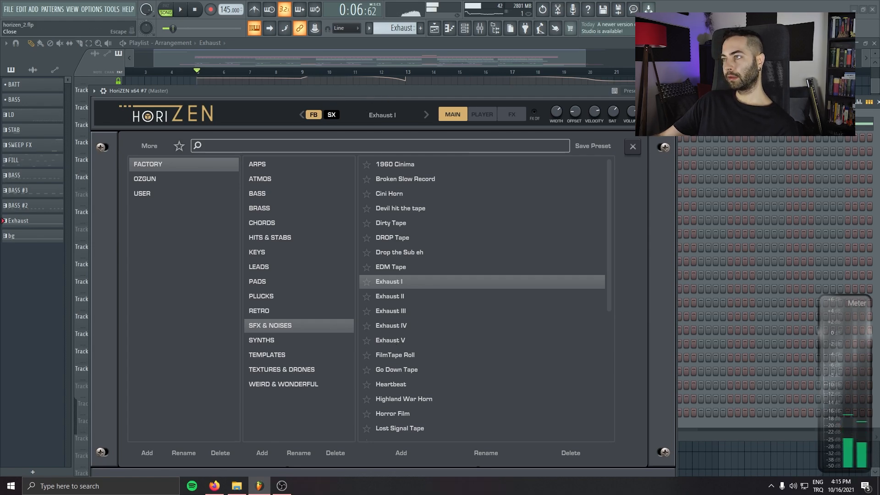
Route HoriZEN x64 #7 to mixer insert 78 named exhaust, and load Kickstart on it with the mix at 69%
key("Escape")
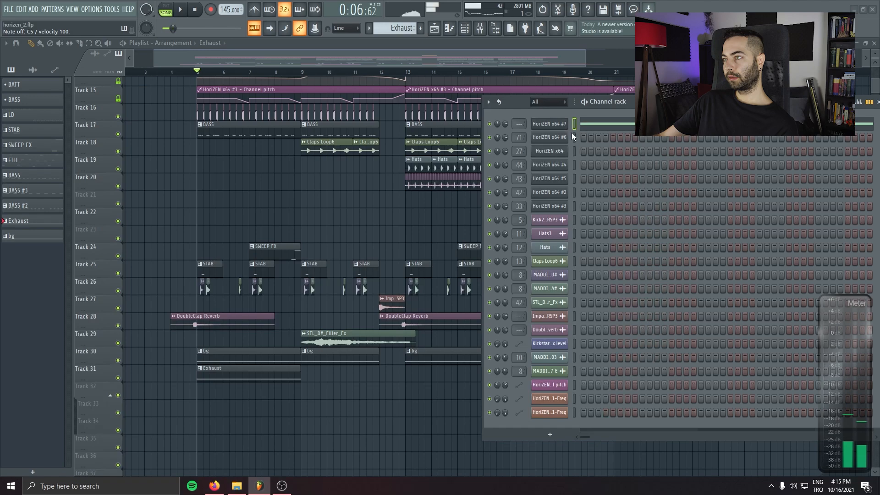
left_click_drag(519, 128, 518, 97)
double_click(518, 127)
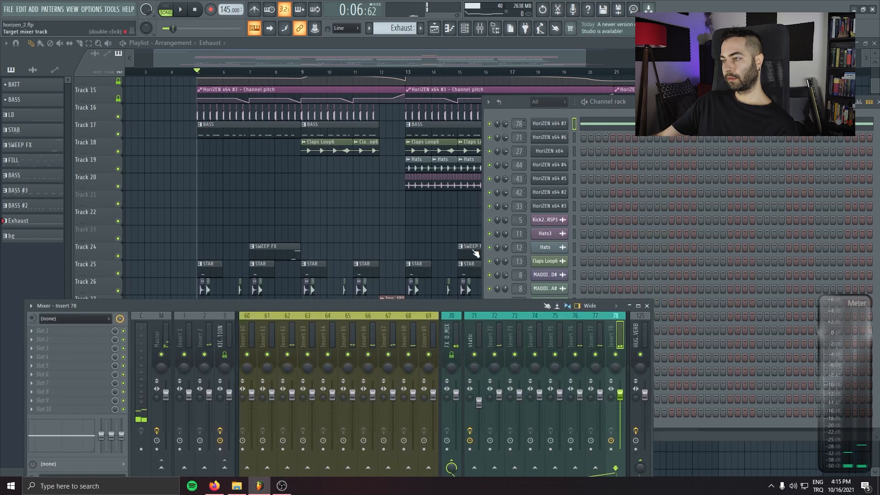
left_click(44, 348)
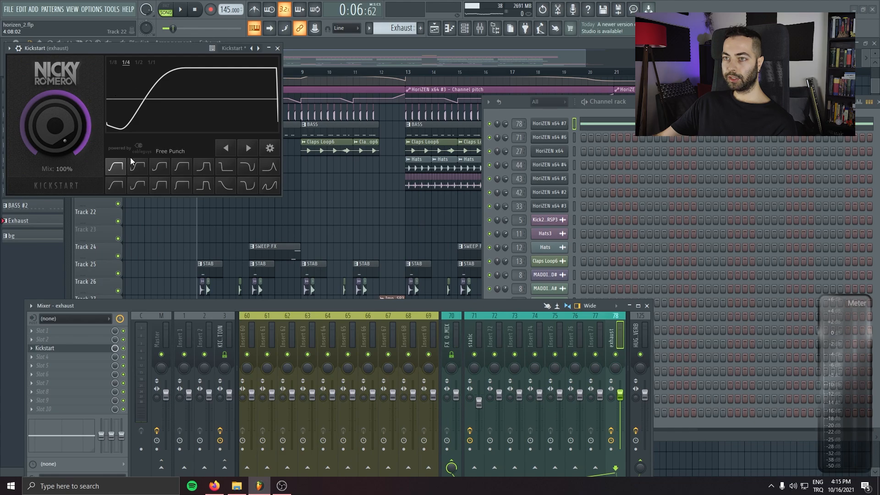
left_click_drag(54, 125, 54, 137)
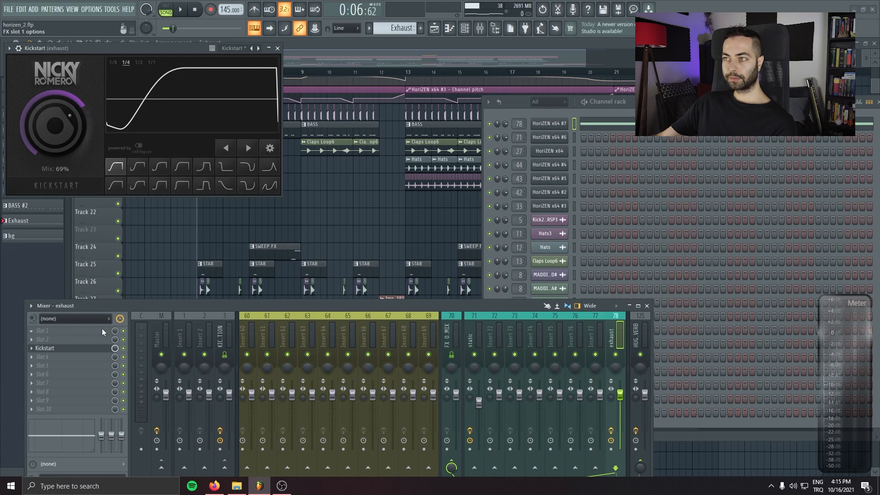
Load FabFilter Pro-Q 3 in the exhaust insert's first slot and add a 30 dB/oct low cut at about 377 Hz
left_click(316, 62)
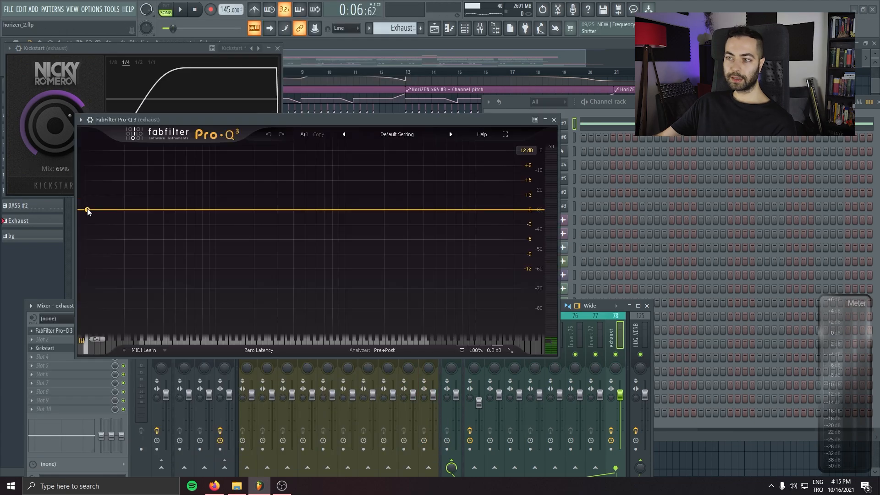
left_click_drag(88, 211, 290, 255)
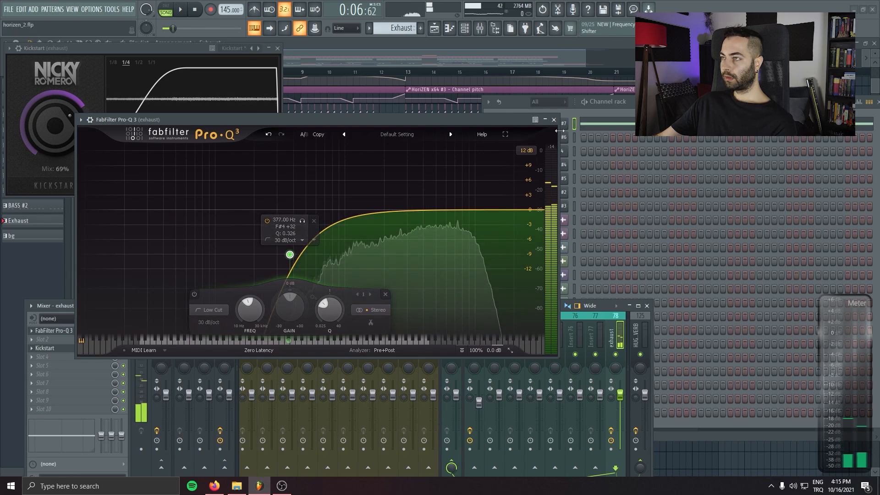
left_click(554, 120)
left_click(278, 49)
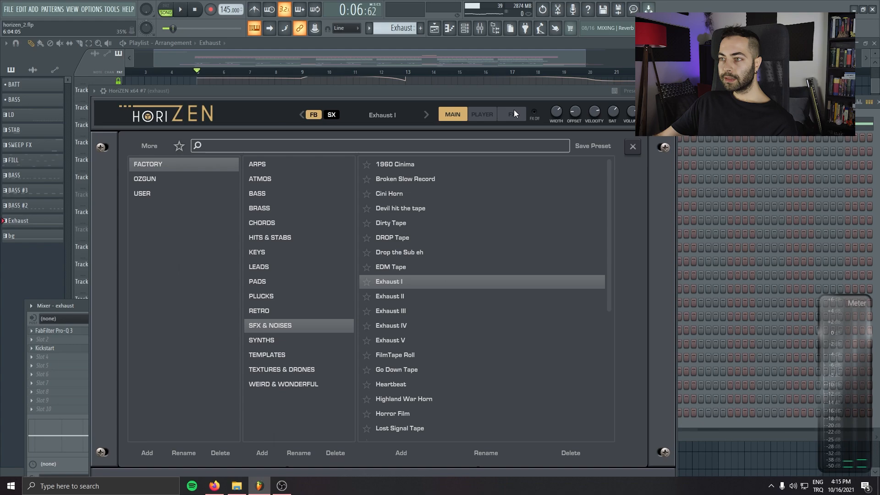
Examine the effects used by the Exhaust I preset in HoriZEN x64 #7, and close the plugin
left_click(513, 114)
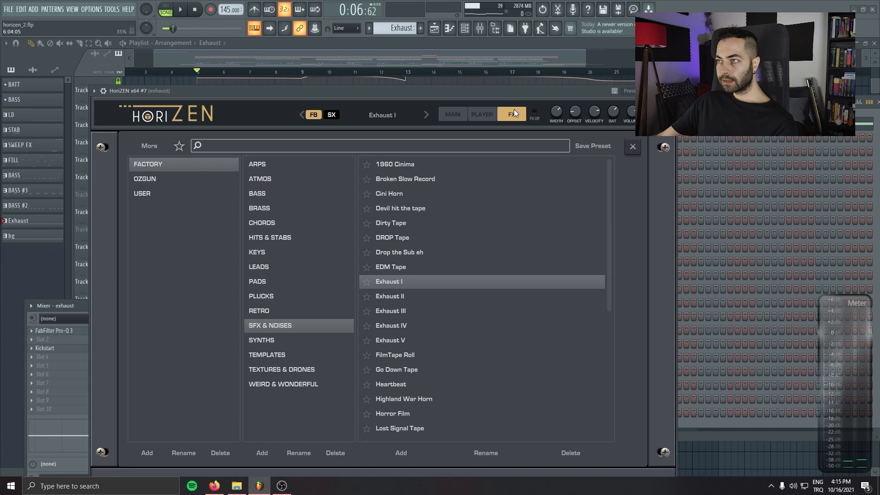
left_click(377, 115)
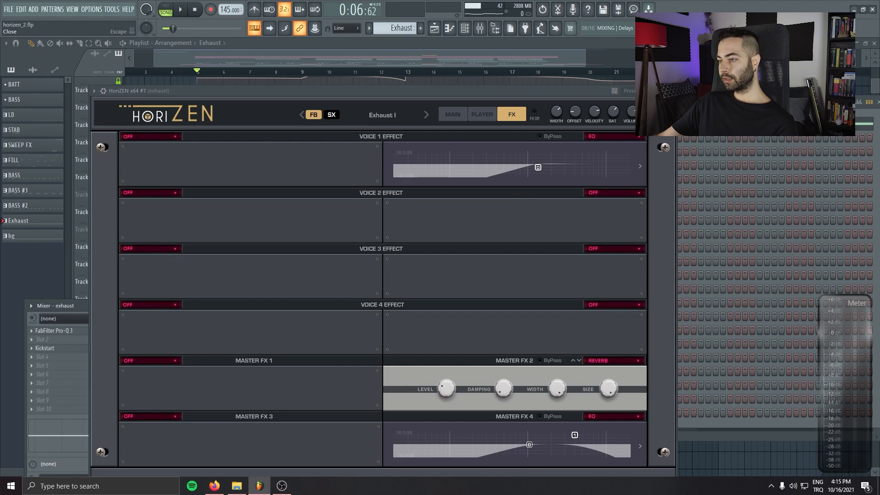
left_click(670, 91)
Solo the Exhaust track together with the bg track, and listen to both layers from bar 5
middle_click(323, 192)
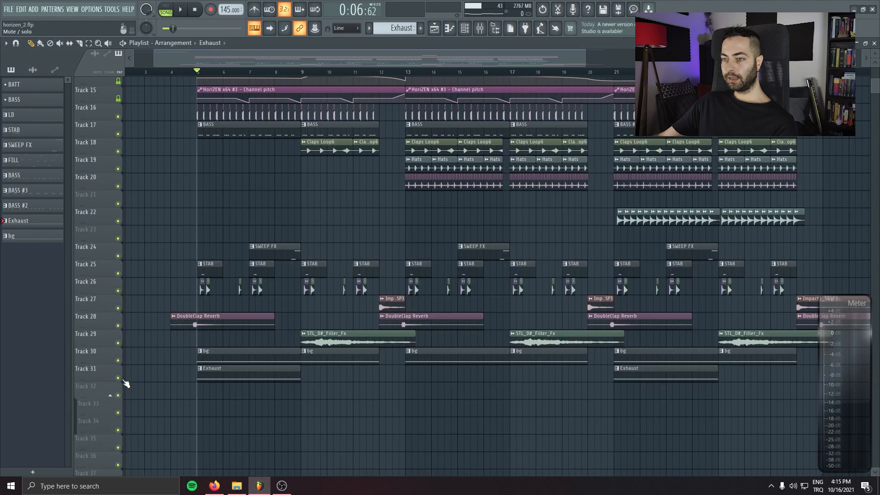
right_click(118, 378)
left_click(118, 360)
scroll(160, 209, "up", 3)
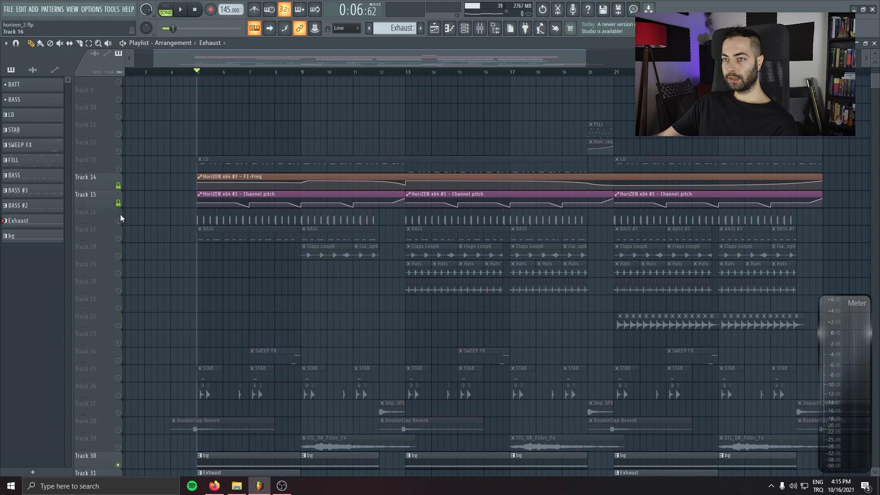
key("space")
scroll(255, 330, "down", 3)
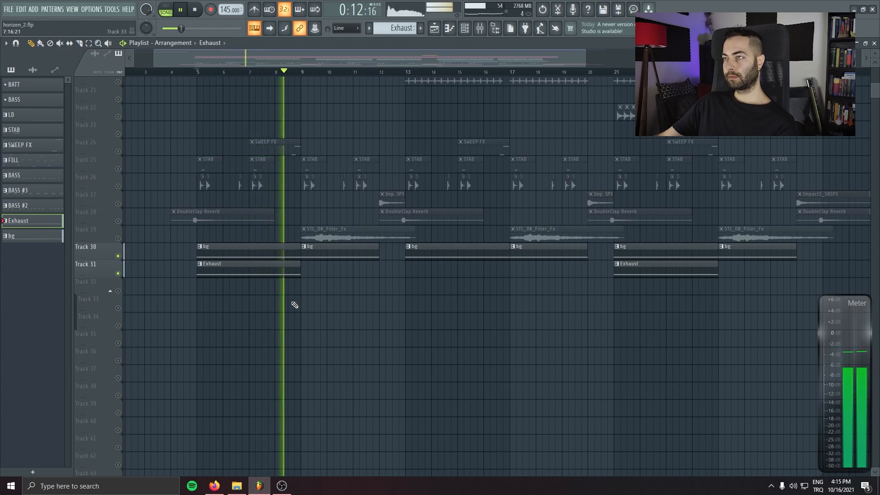
key("space")
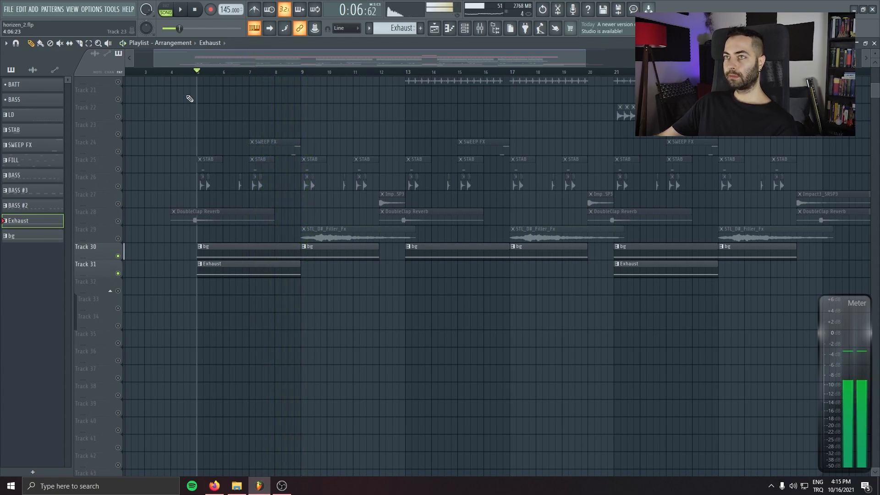
Delete the Exhaust clip at bar 21, and consolidate Track 31 to a 32-bit float stereo WAV clip
right_click(113, 263)
mouse_move(164, 398)
right_click(643, 271)
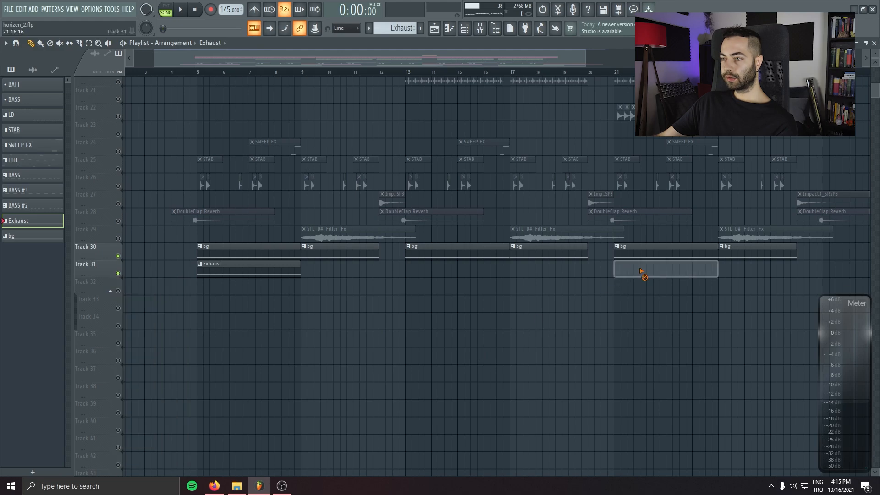
right_click(99, 266)
left_click(198, 400)
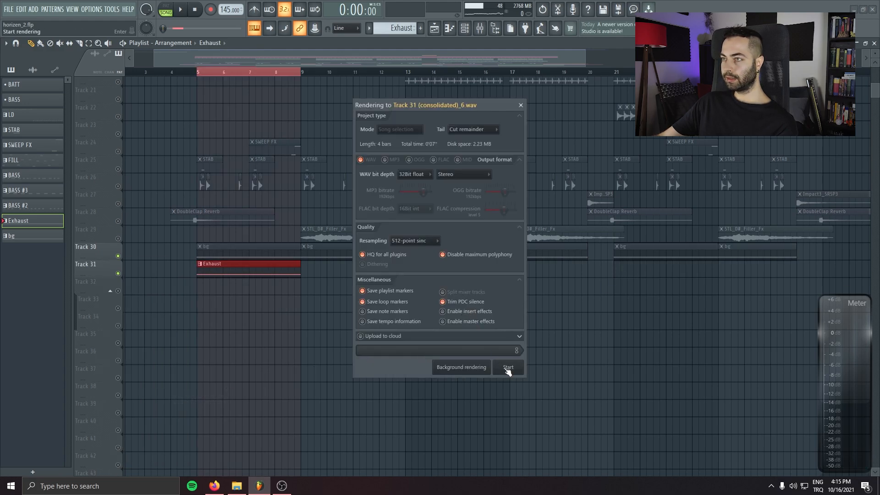
left_click(508, 368)
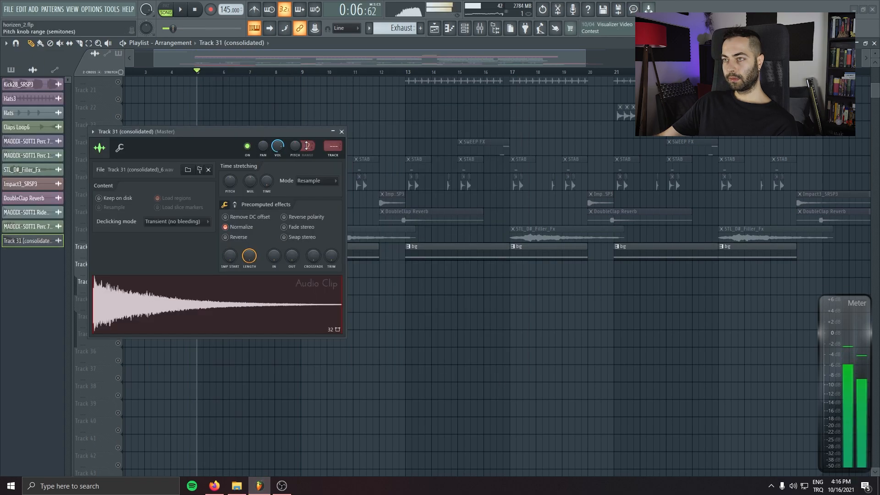
Lower the channel volume of the consolidated Track 31 clip and assign the channel to a mixer insert
left_click_drag(279, 144, 279, 162)
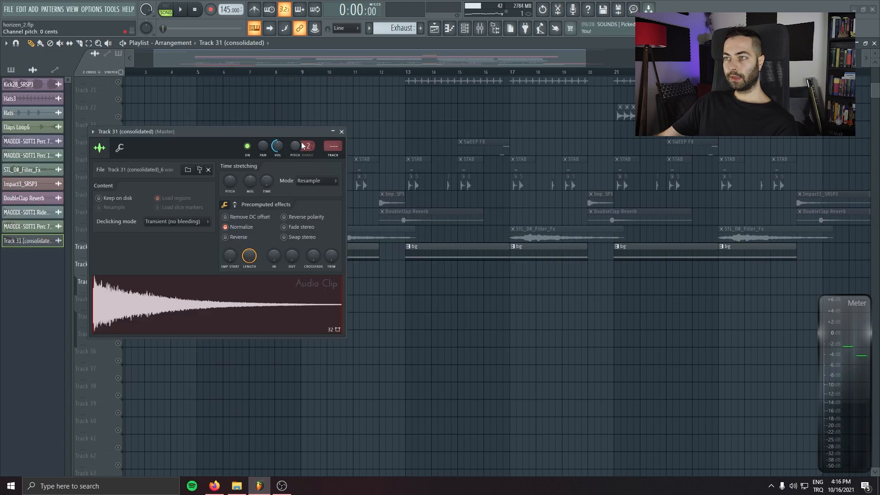
double_click(333, 145)
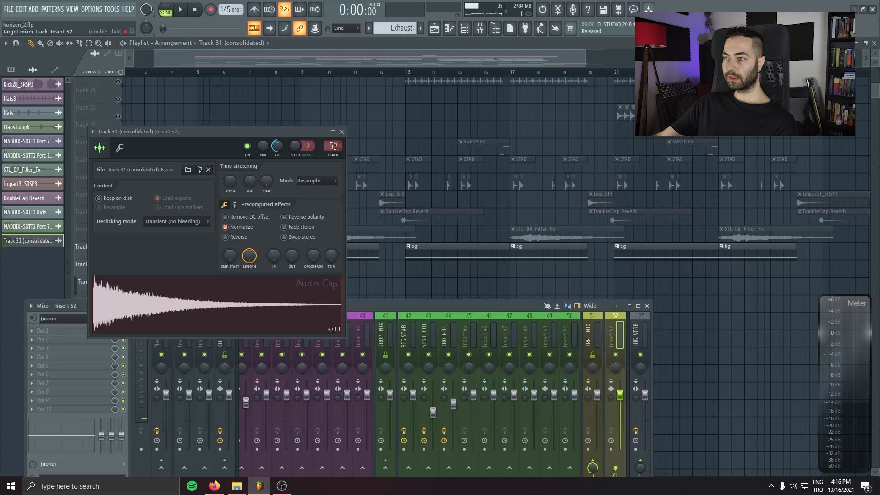
left_click_drag(334, 146, 333, 149)
Place a copy of the consolidated clip at bar 21 on Track 31 while playing the arrangement from bar 5
key("space")
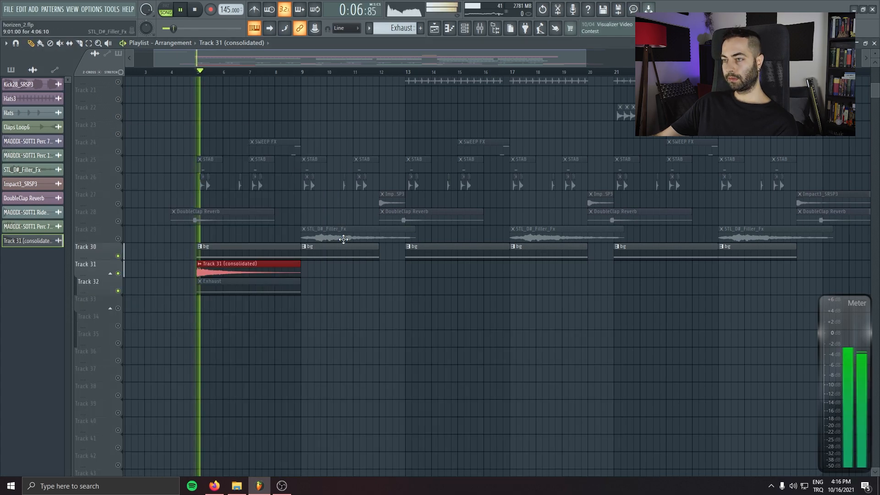
left_click(618, 271)
left_click(605, 357)
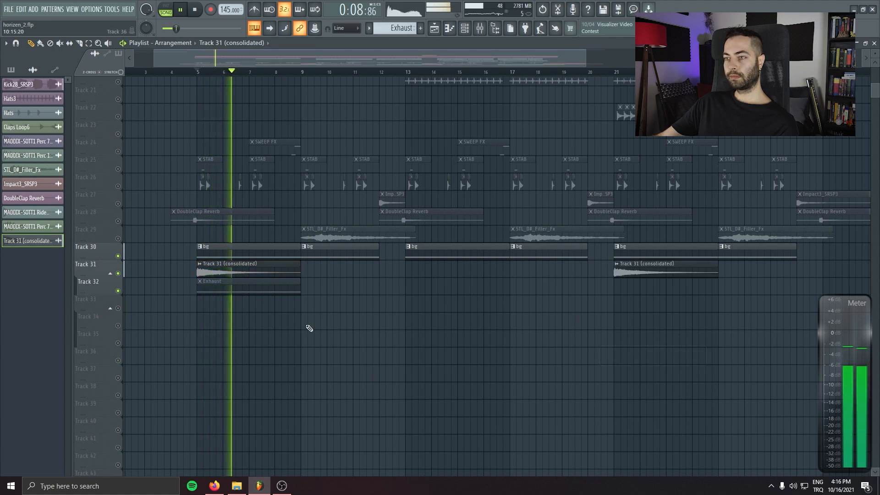
Rename the consolidated clip with the artist's name followed by EXHAUST 145
key("F2")
type("O")
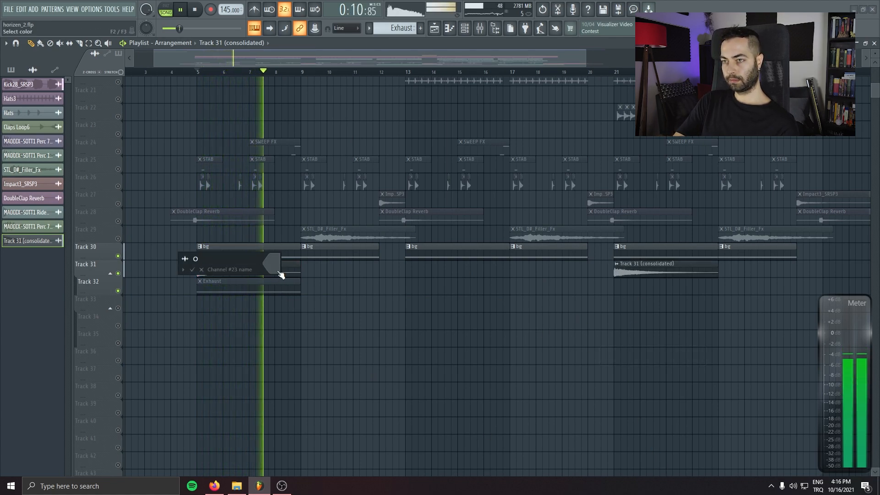
type("ZGUN EXHAUST 145")
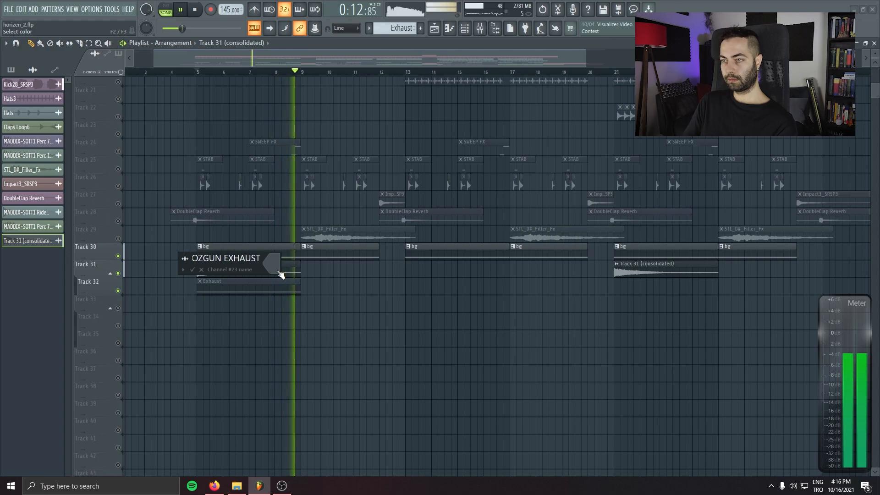
key("Return")
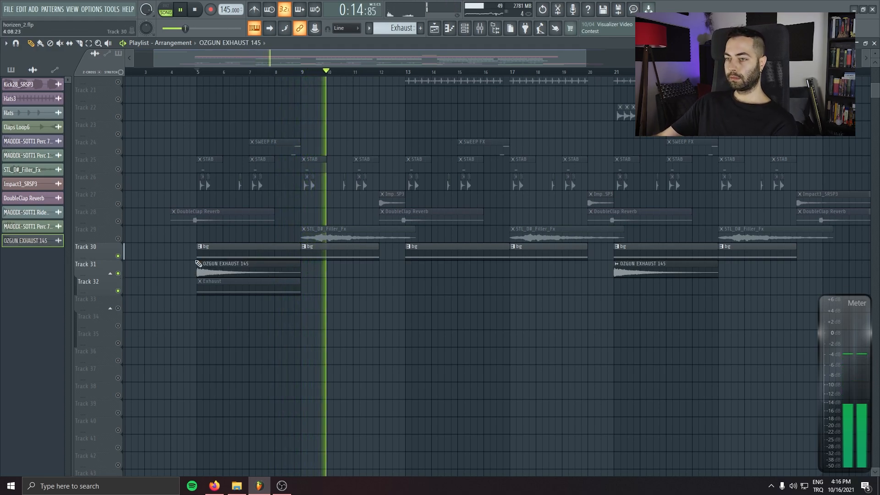
left_click(442, 320)
Examine the Exhaust I preset's effects, preset browser and main synth page in HoriZEN x64 #7, and close the plugin
scroll(471, 350, "up", 1)
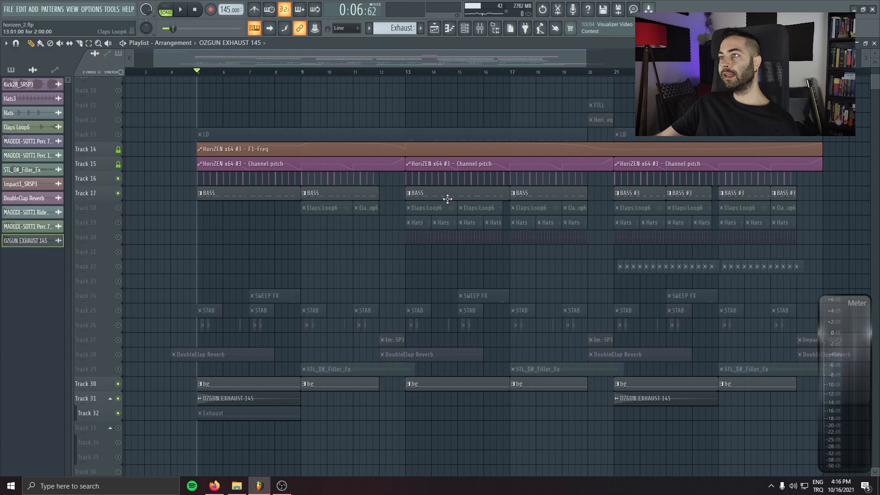
left_click(467, 33)
left_click(540, 102)
left_click(543, 112)
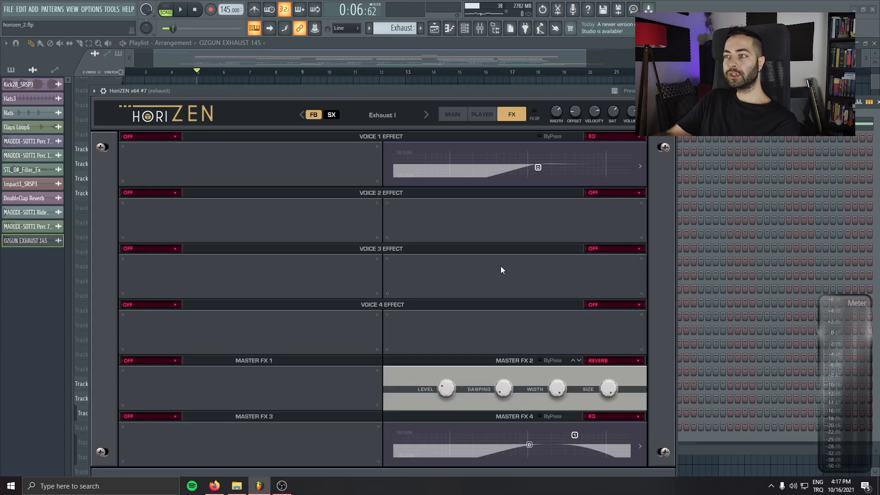
left_click(397, 119)
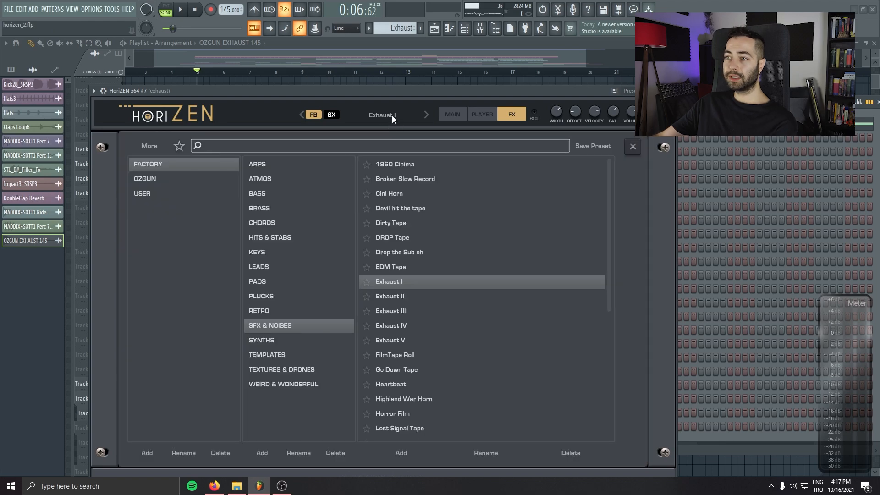
left_click(392, 116)
left_click(392, 116)
left_click(450, 113)
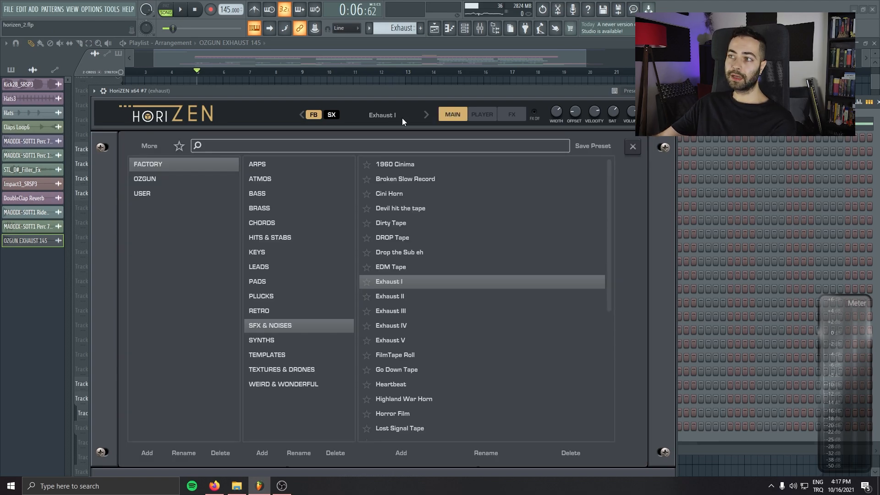
left_click(381, 117)
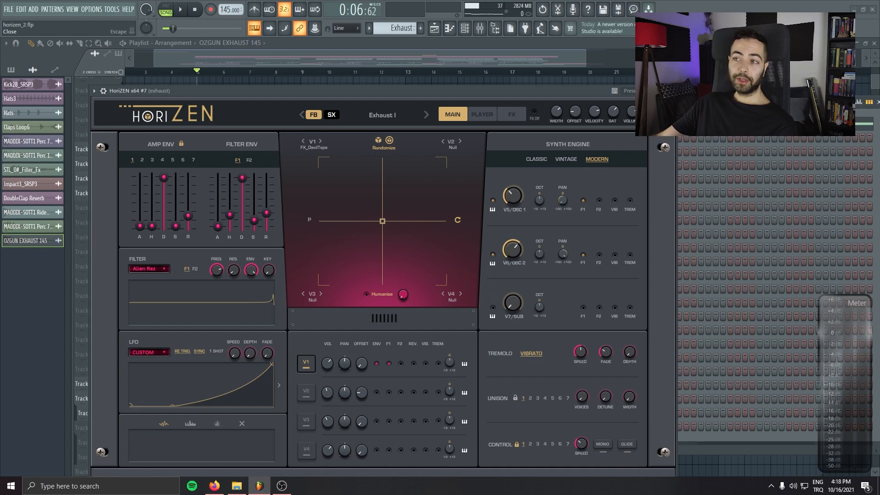
left_click(670, 91)
Unmute all the silenced playlist tracks so the full arrangement is active
left_click(332, 224)
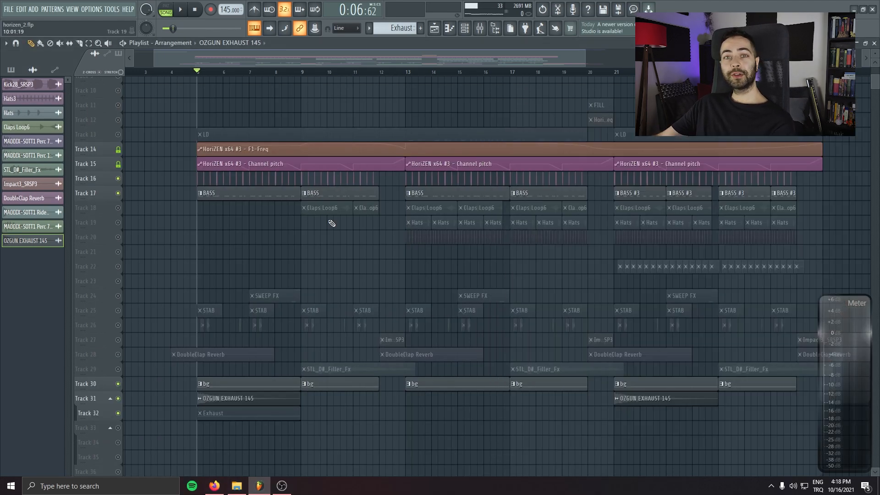
right_click(122, 207)
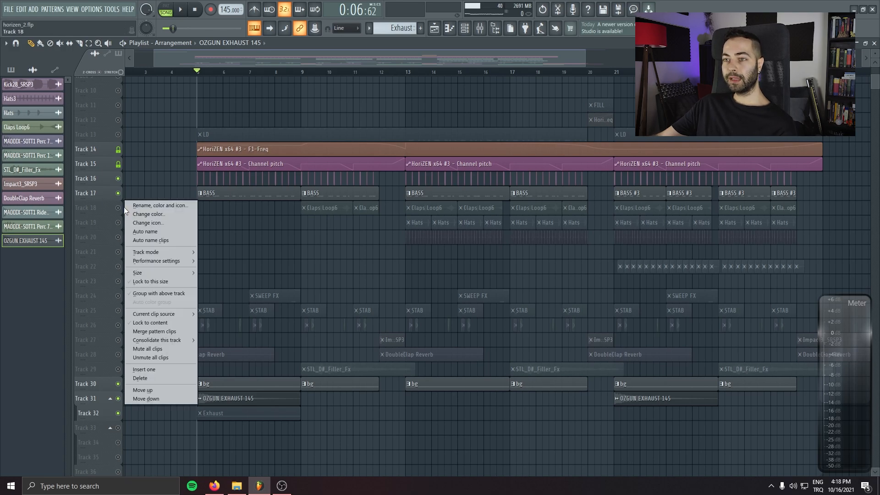
right_click(118, 210)
Listen to the full arrangement from bar 5 with all layers playing
scroll(291, 268, "up", 2)
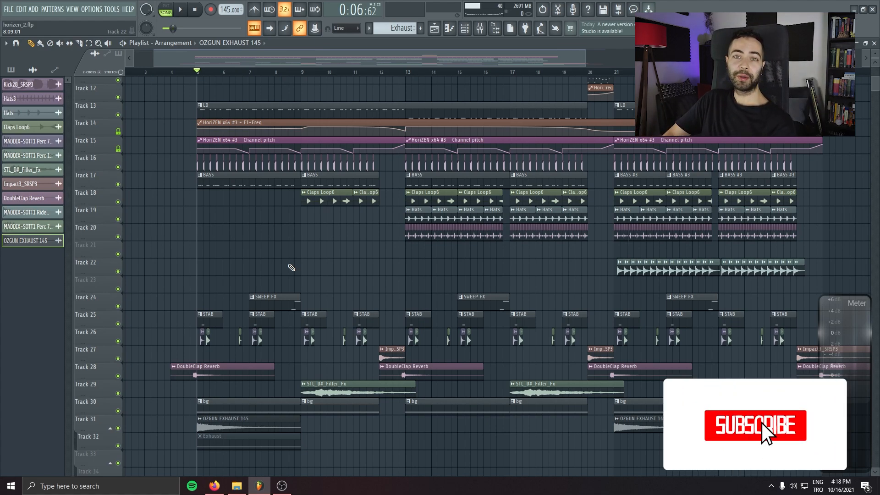
key("space")
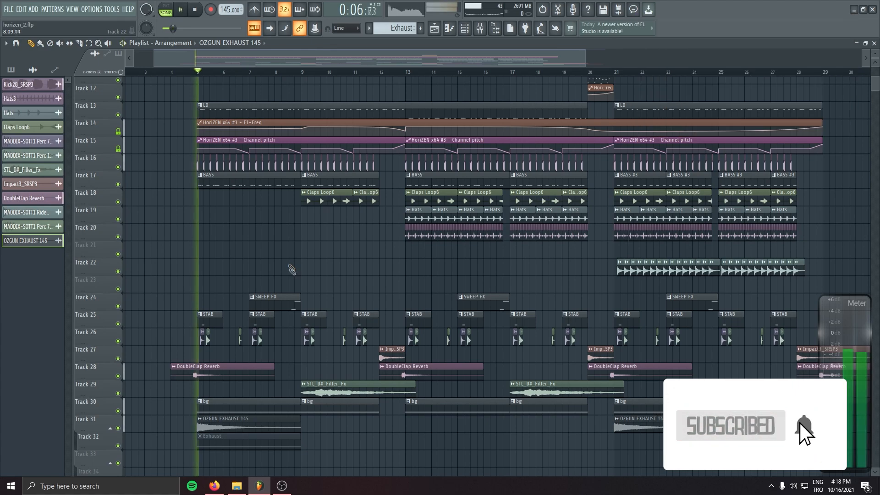
left_click(189, 72)
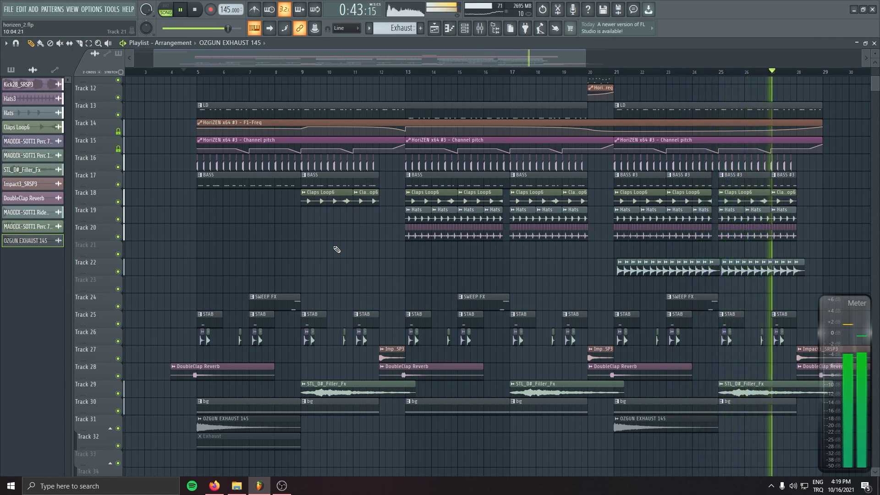
scroll(465, 340, "down", 2)
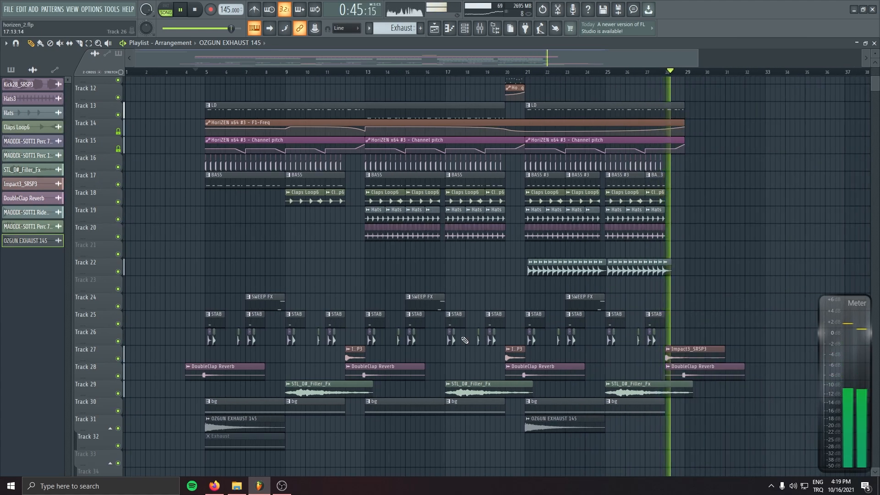